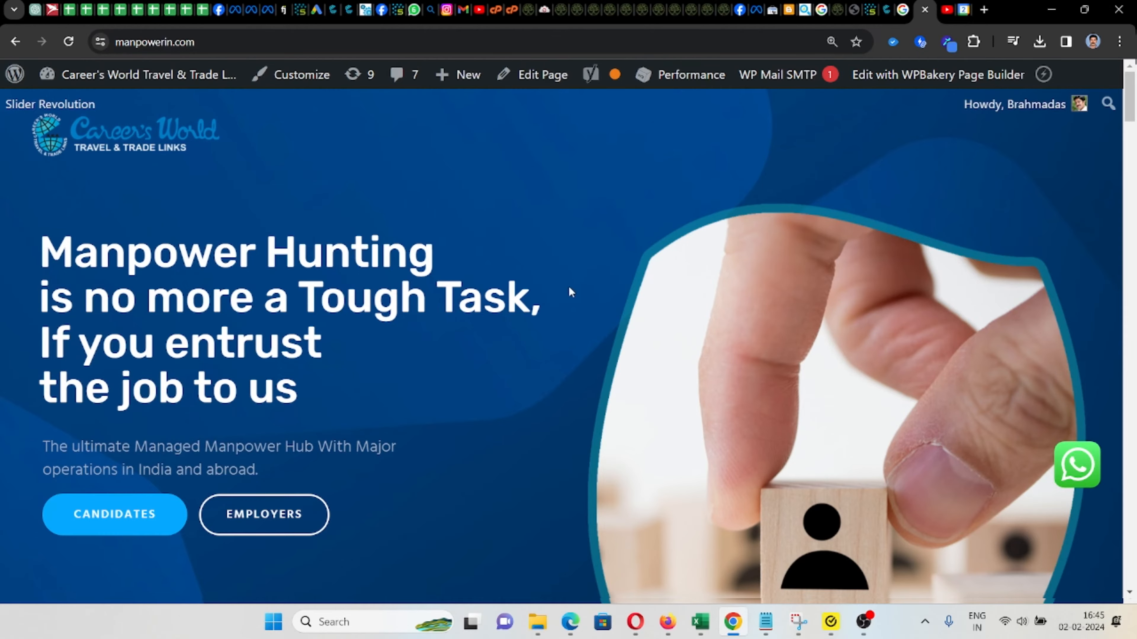
# - Examine the homepage sections from the hero banner through Company Standards and Growing Global Network to the customer testimonials
pyautogui.scroll(-5, 575, 295)
pyautogui.scroll(-6, 580, 299)
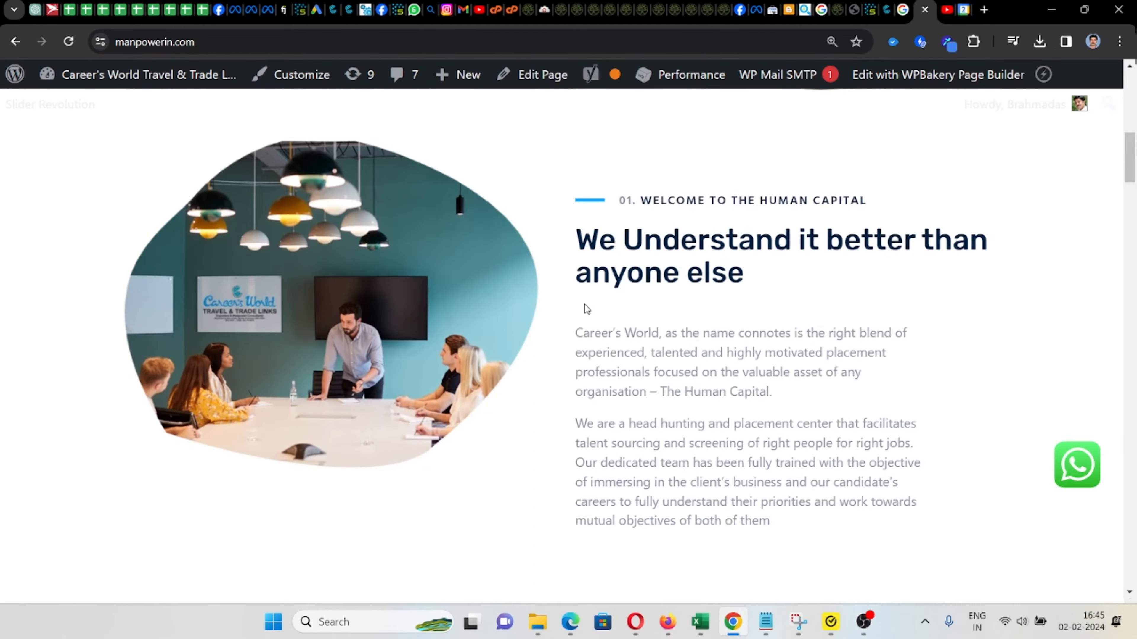
pyautogui.scroll(3, 584, 305)
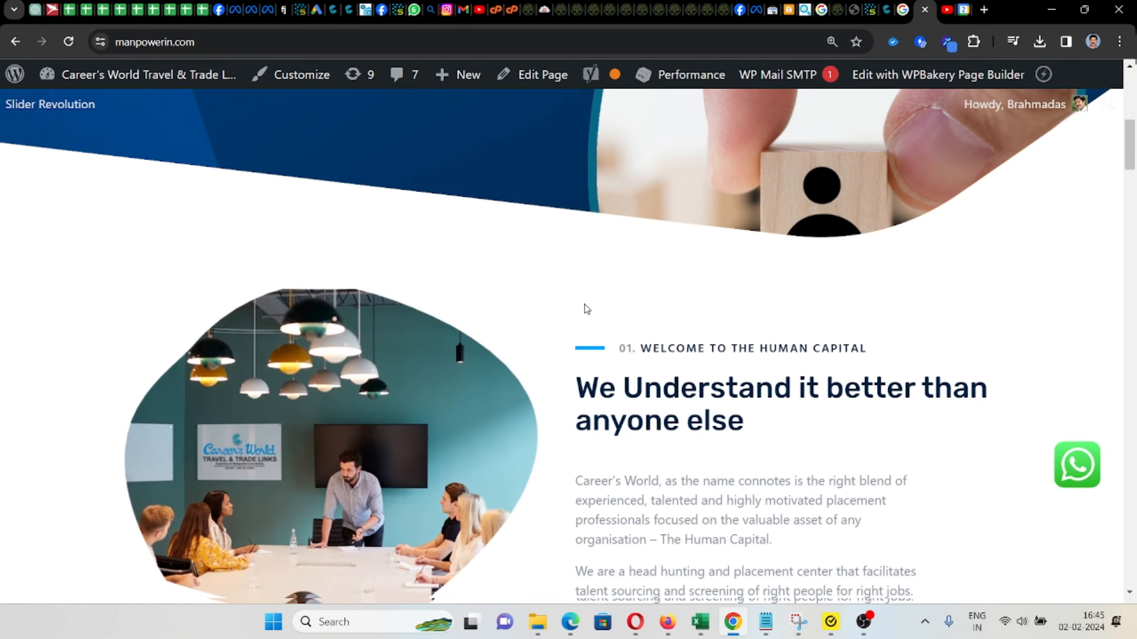
pyautogui.scroll(5, 584, 309)
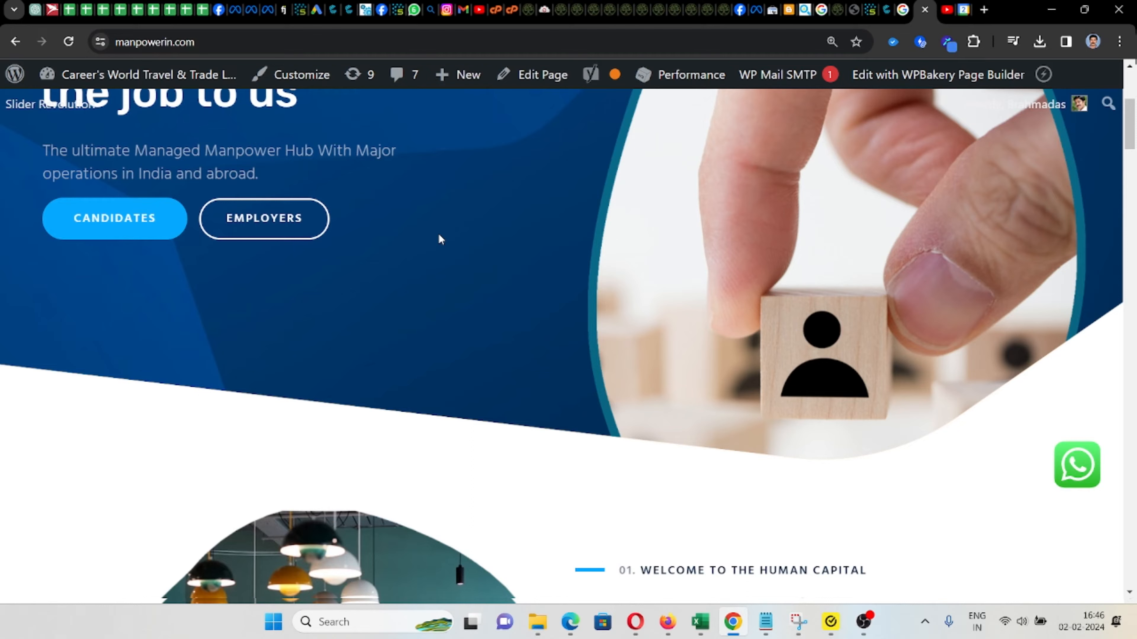
pyautogui.scroll(5, 439, 239)
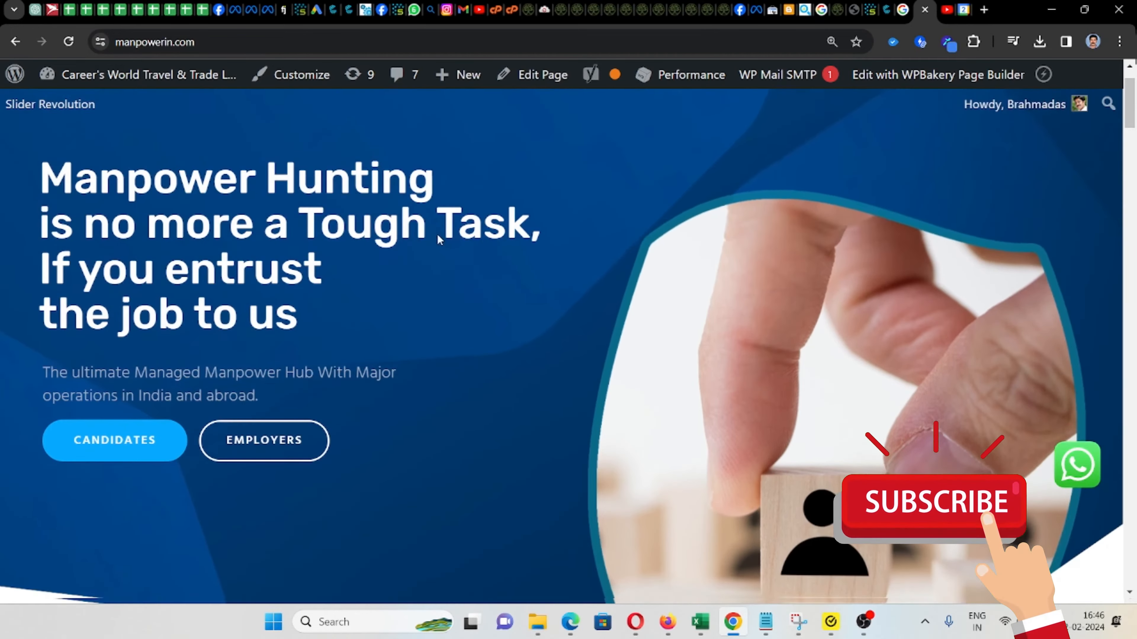
pyautogui.scroll(-4, 440, 233)
pyautogui.scroll(4, 436, 236)
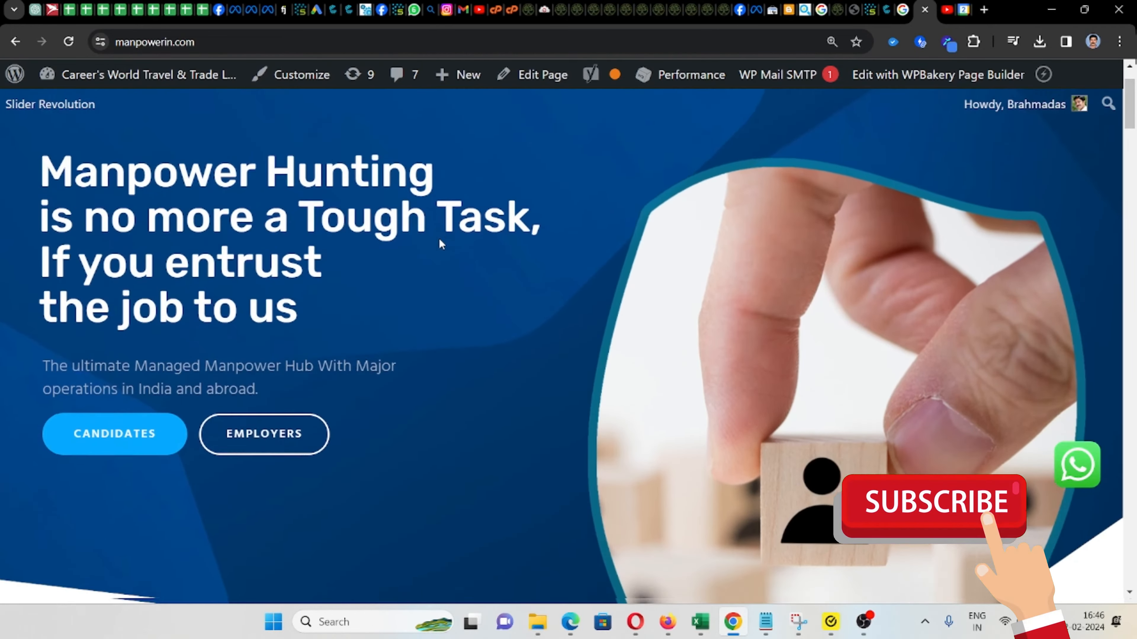
pyautogui.scroll(-20, 439, 242)
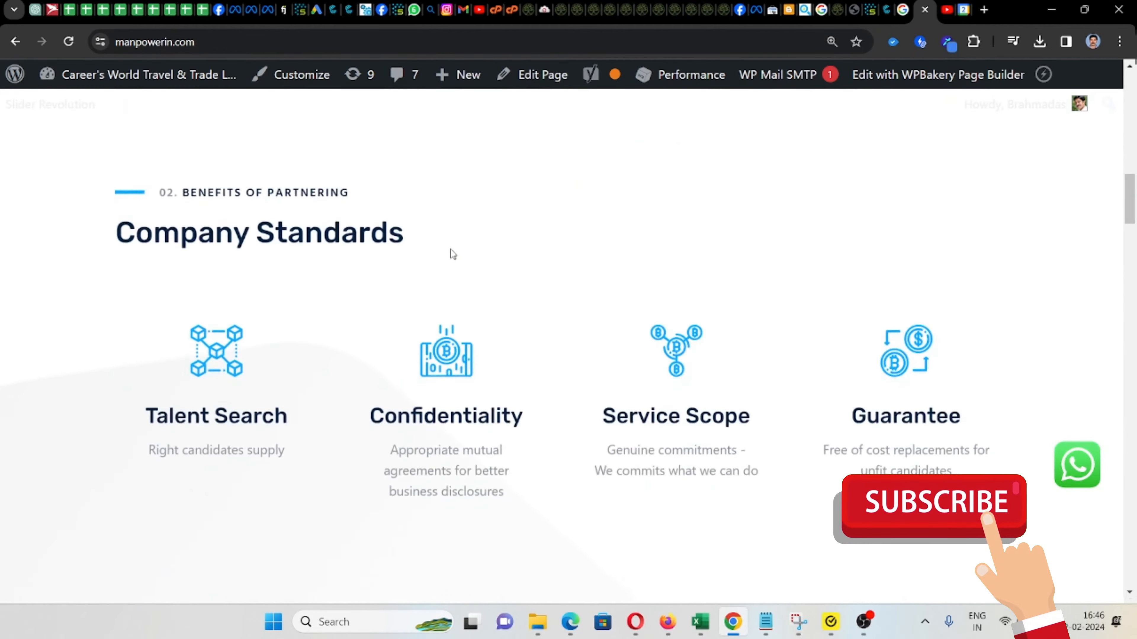
pyautogui.scroll(-20, 453, 254)
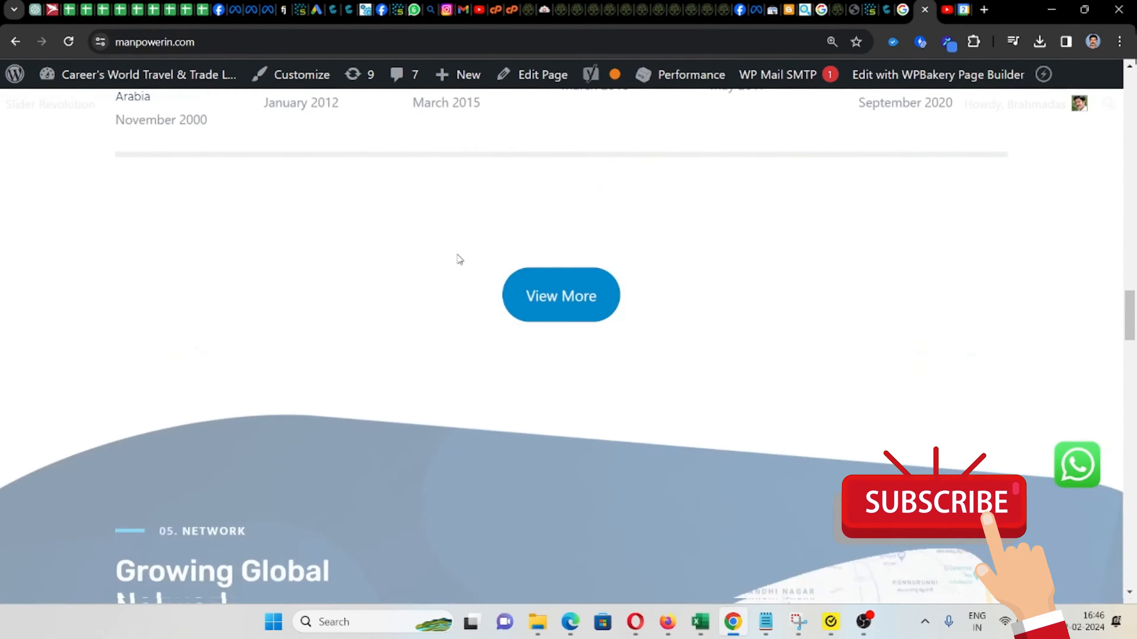
pyautogui.scroll(-15, 459, 258)
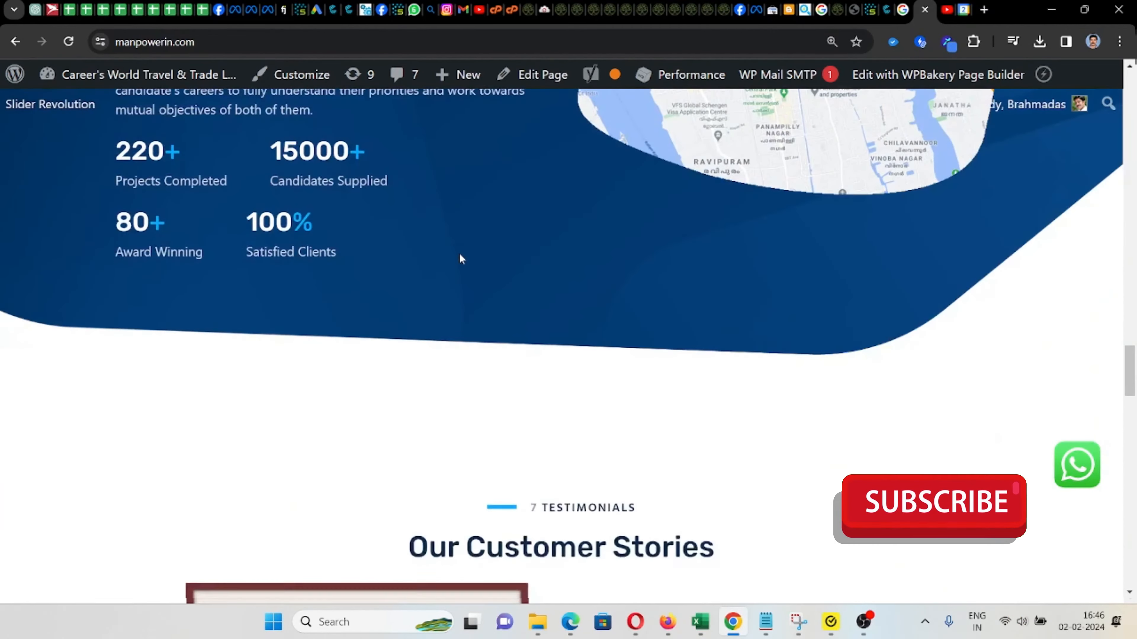
pyautogui.scroll(-4, 460, 258)
pyautogui.scroll(15, 461, 257)
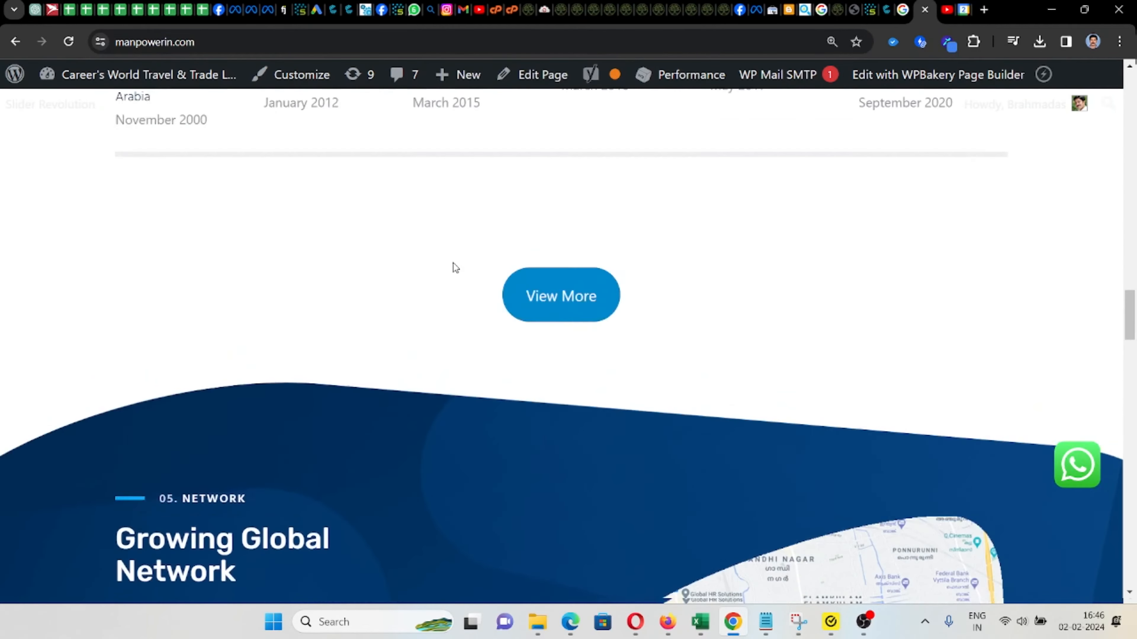
pyautogui.scroll(15, 448, 264)
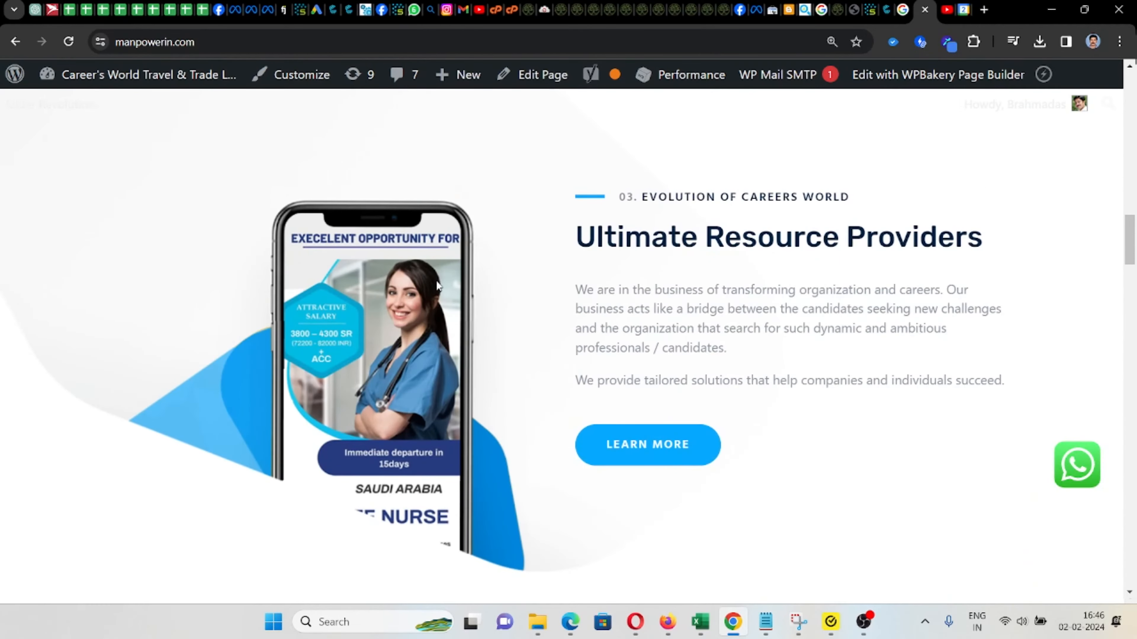
pyautogui.scroll(6, 436, 285)
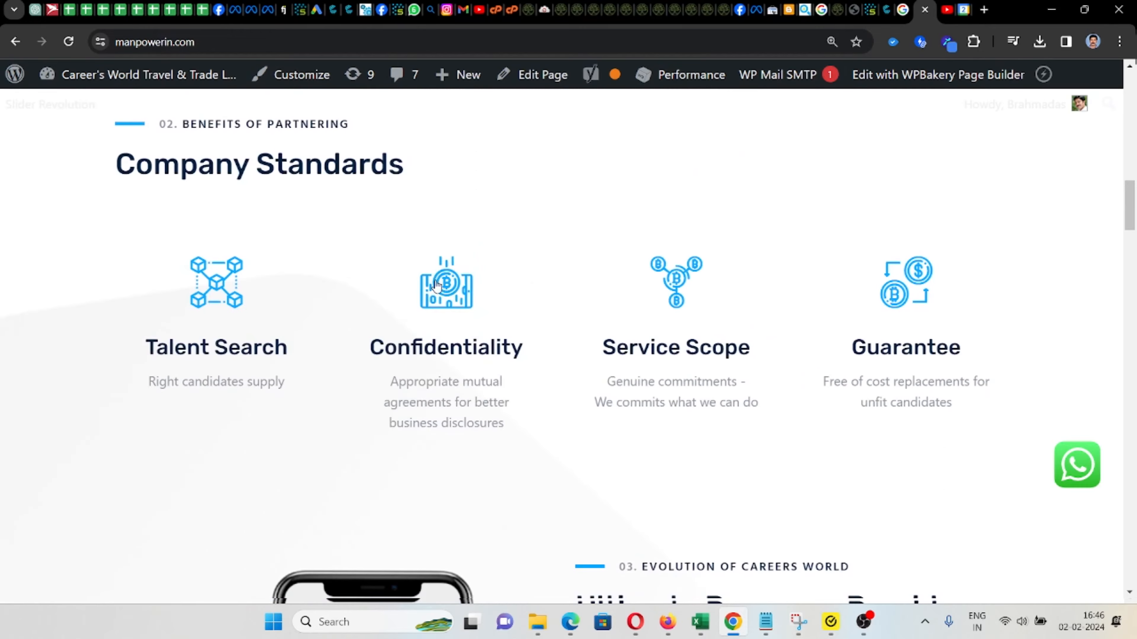
pyautogui.scroll(12, 437, 285)
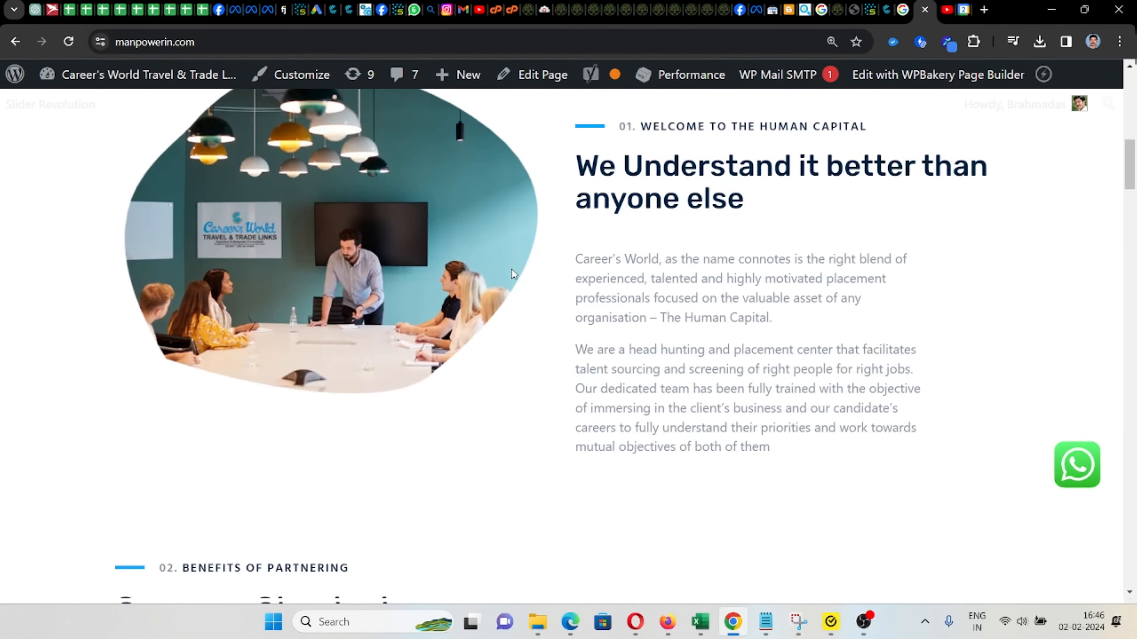
pyautogui.scroll(3, 510, 272)
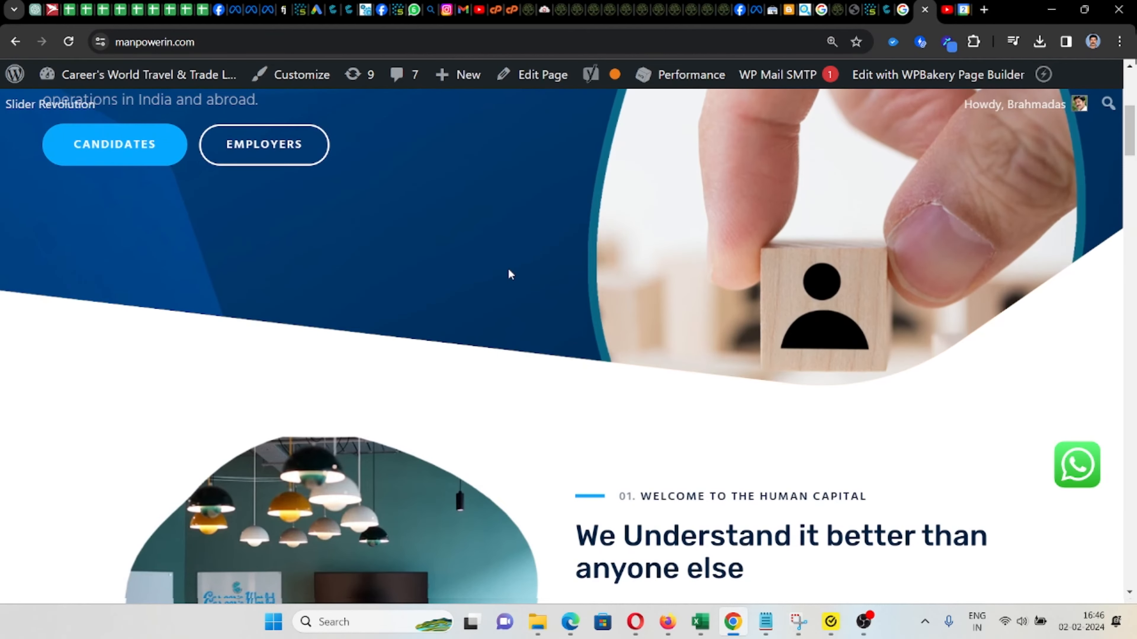
# - Open the contact page through the homepage's Contact Us button below the office addresses
pyautogui.scroll(-8, 509, 271)
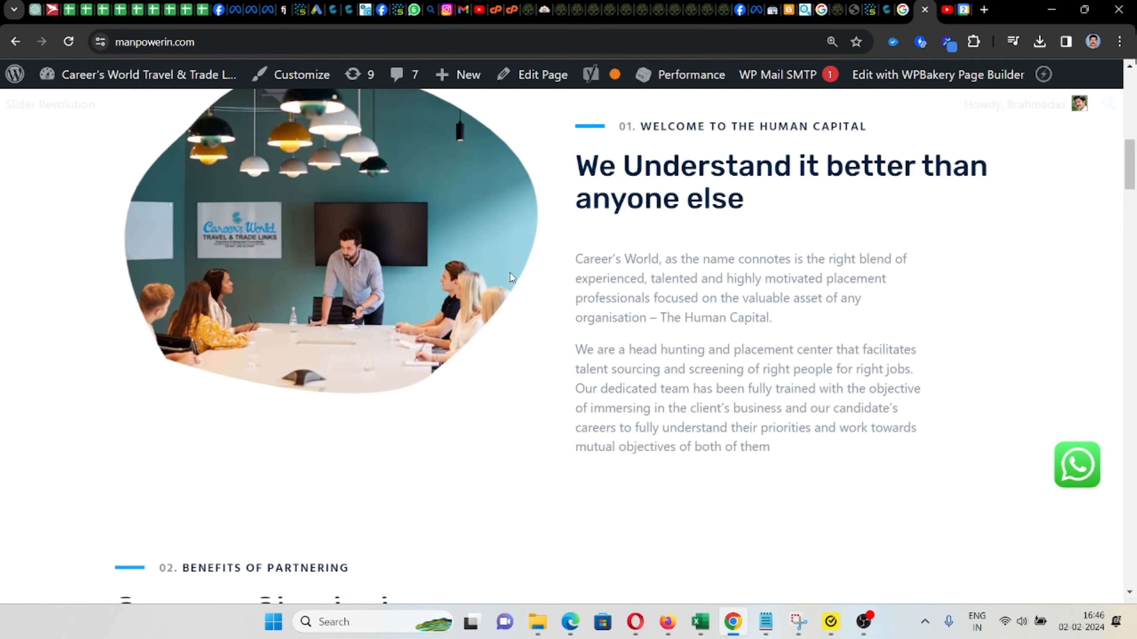
pyautogui.scroll(-10, 509, 273)
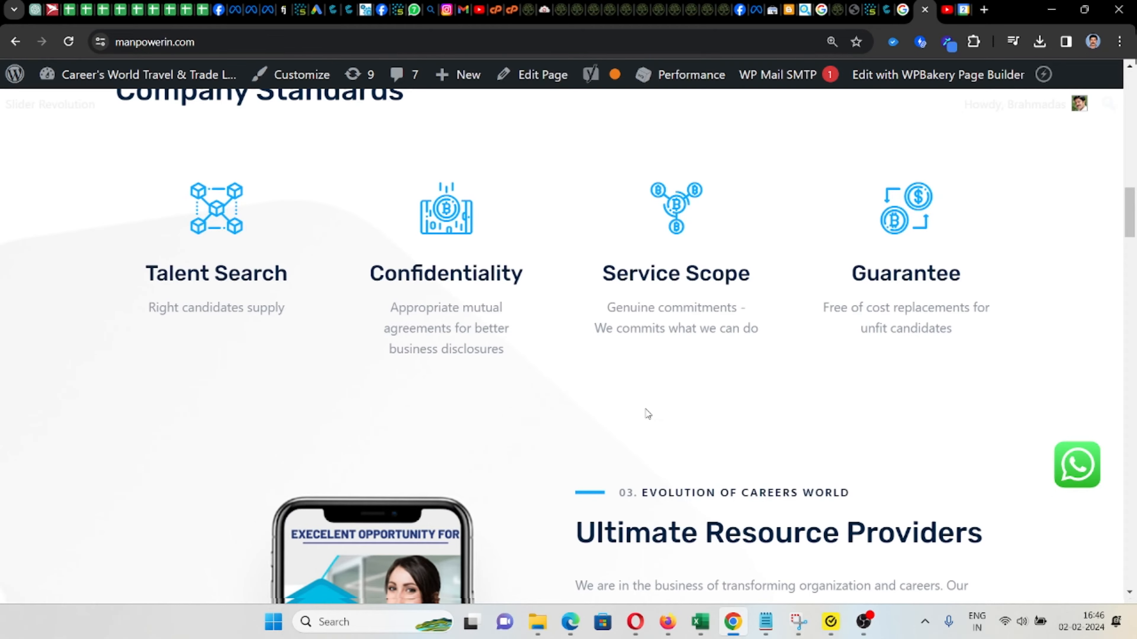
pyautogui.scroll(-4, 645, 407)
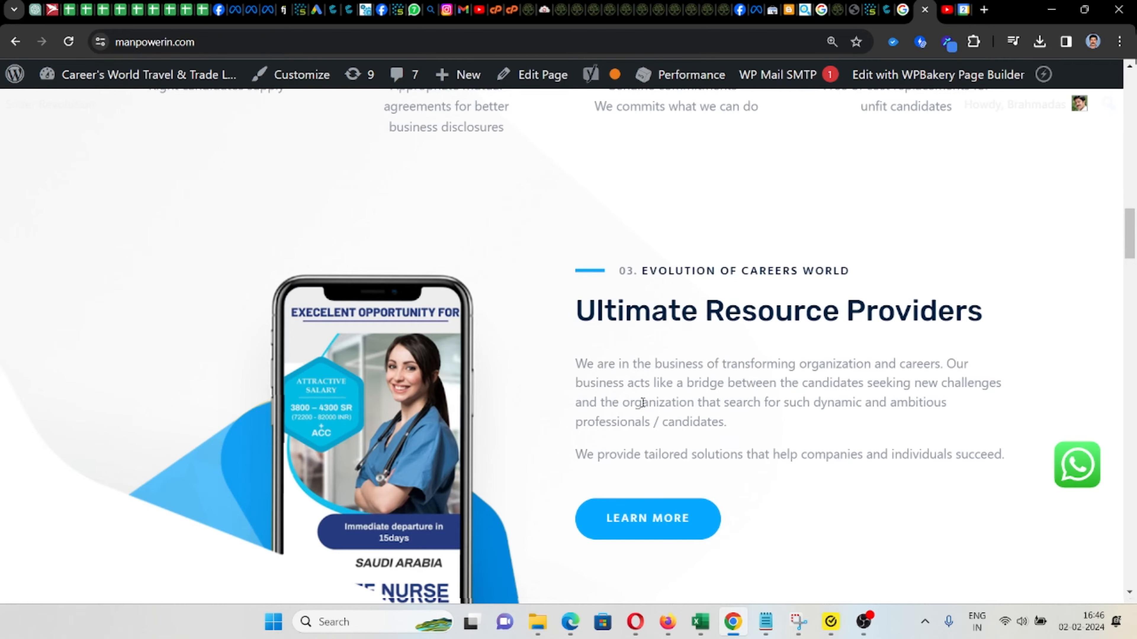
pyautogui.scroll(-10, 642, 396)
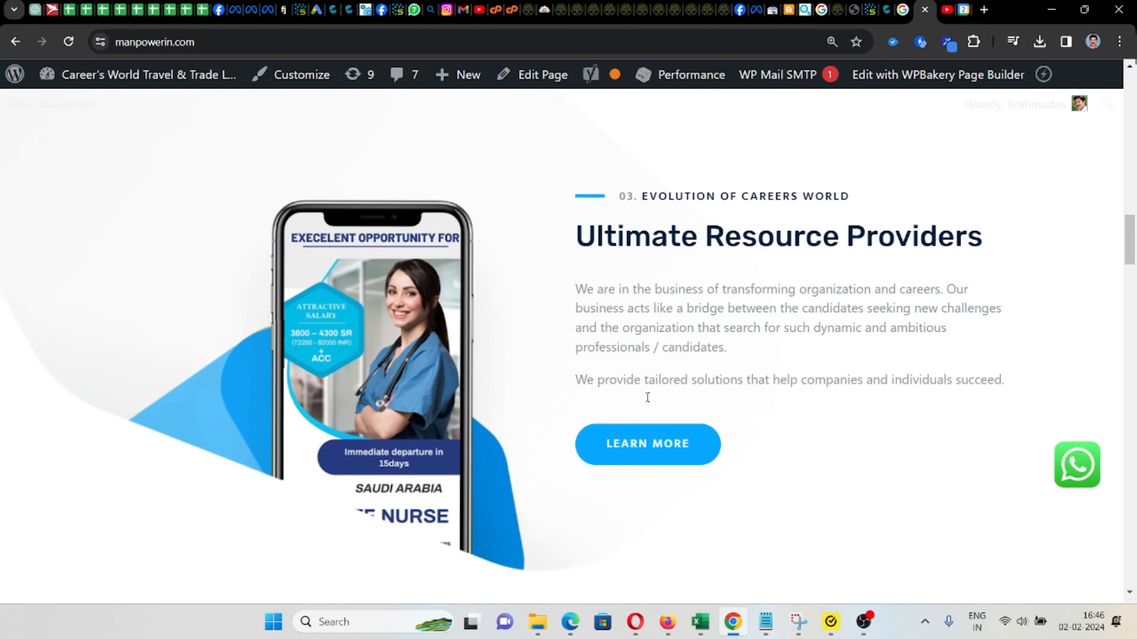
pyautogui.scroll(-15, 643, 393)
pyautogui.click(564, 238)
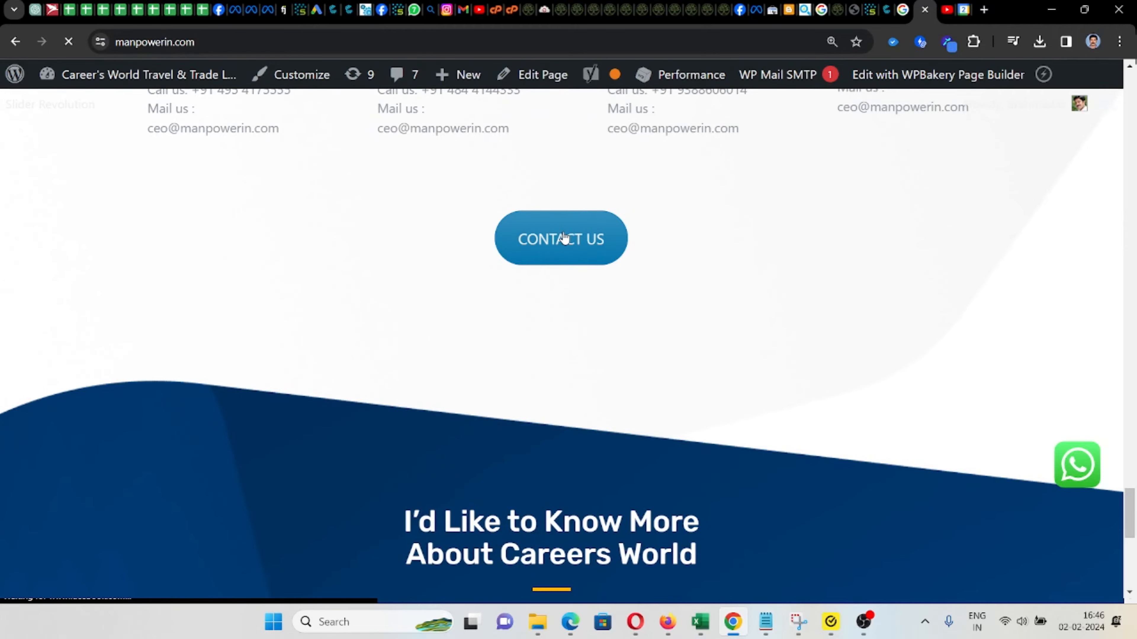
# - Examine the Get in Touch form's fields, from Position Applied for down to the declaration checkbox and Send a Message
pyautogui.scroll(-5, 537, 245)
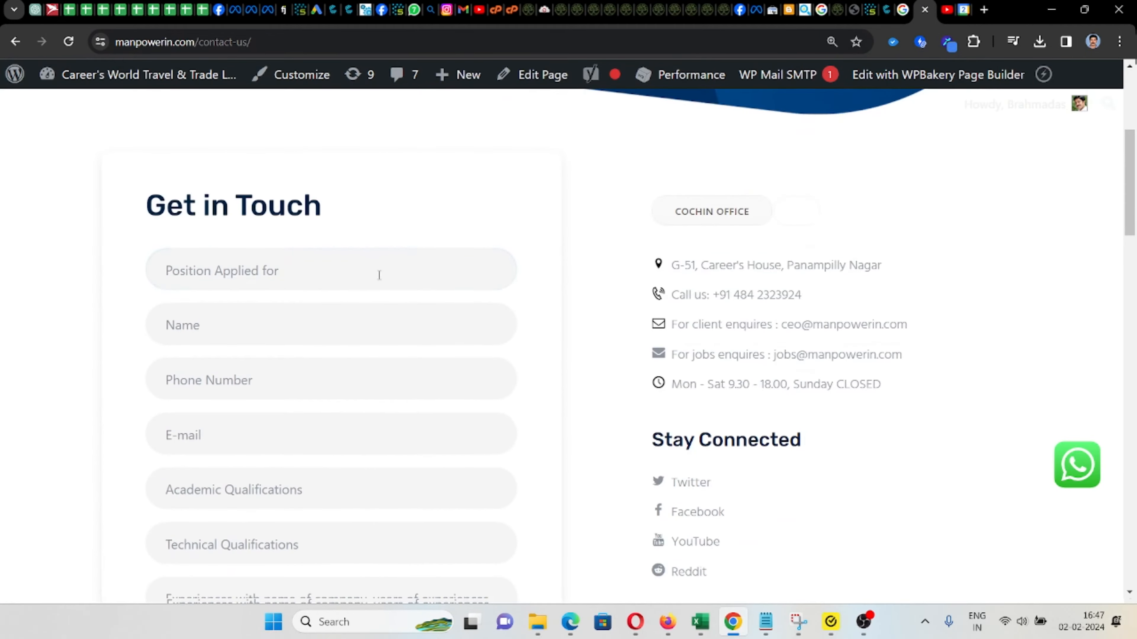
pyautogui.scroll(-5, 338, 264)
pyautogui.scroll(5, 380, 284)
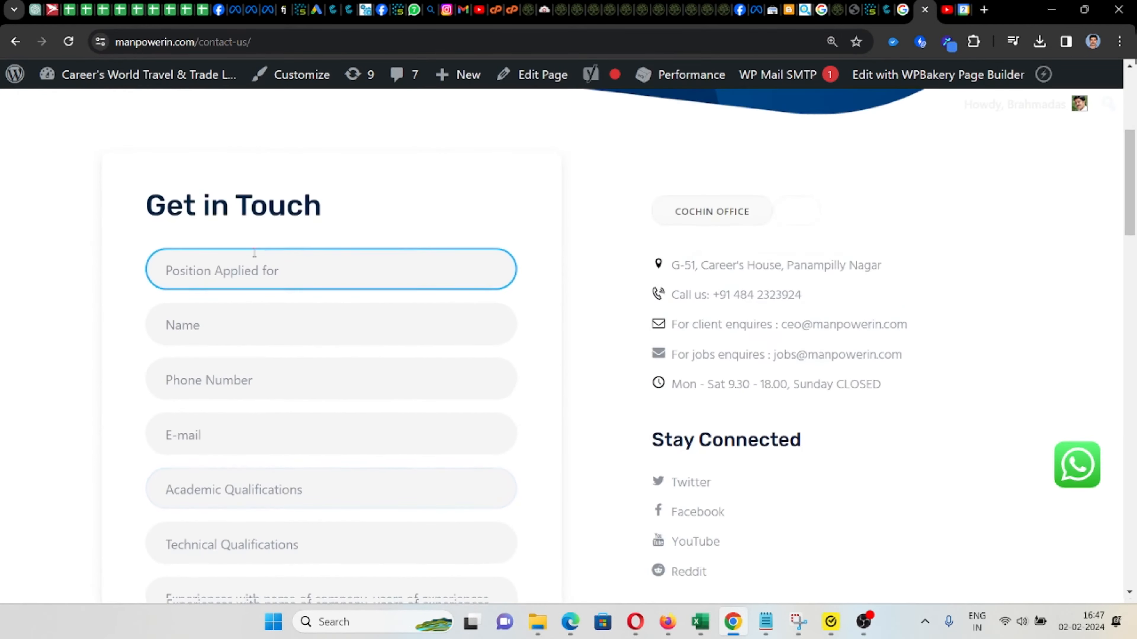
pyautogui.click(423, 325)
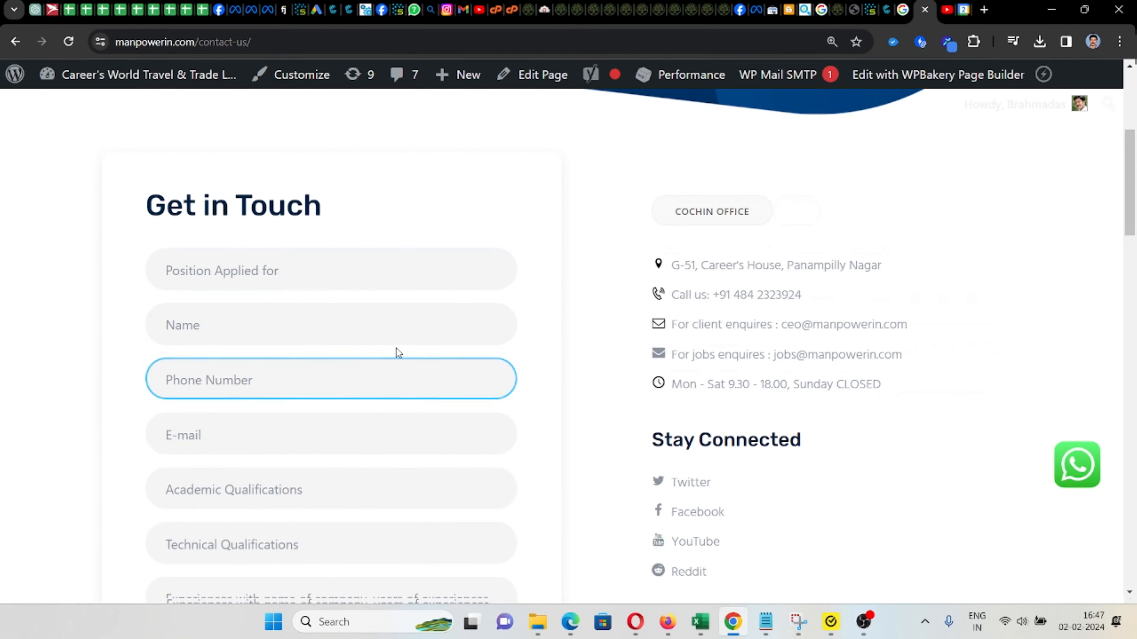
pyautogui.scroll(-1, 401, 338)
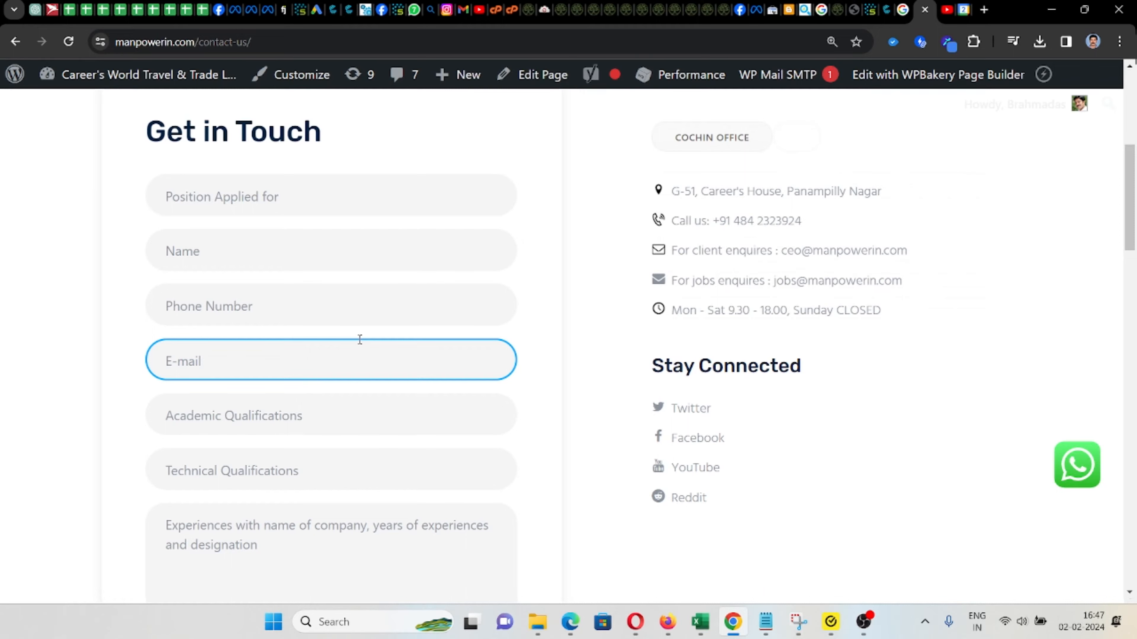
pyautogui.scroll(-3, 360, 339)
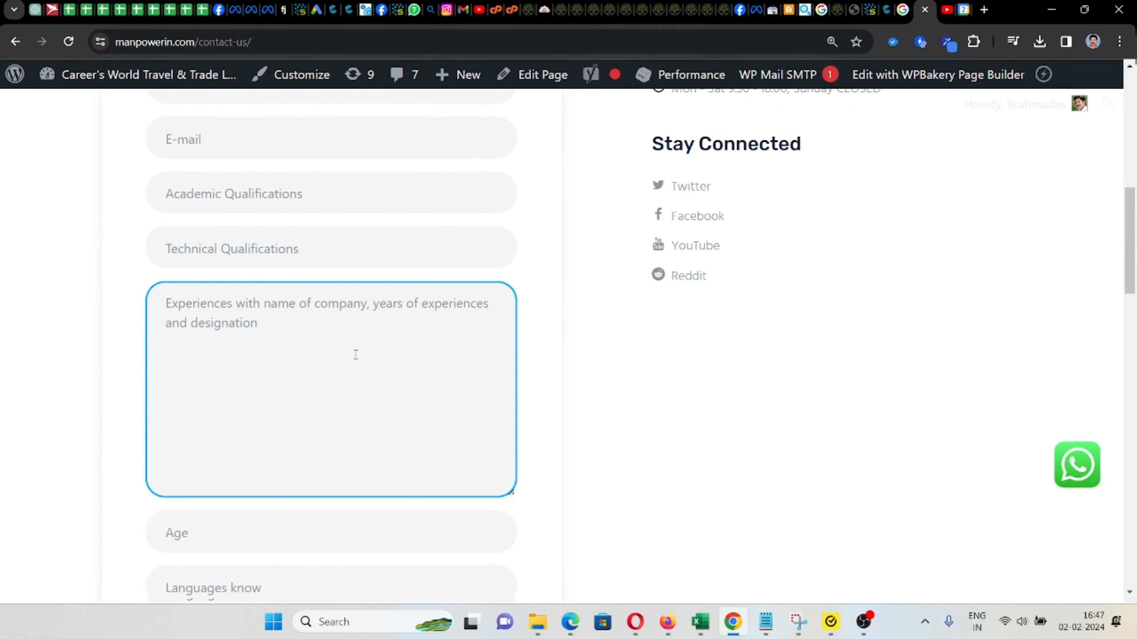
pyautogui.scroll(-2, 415, 319)
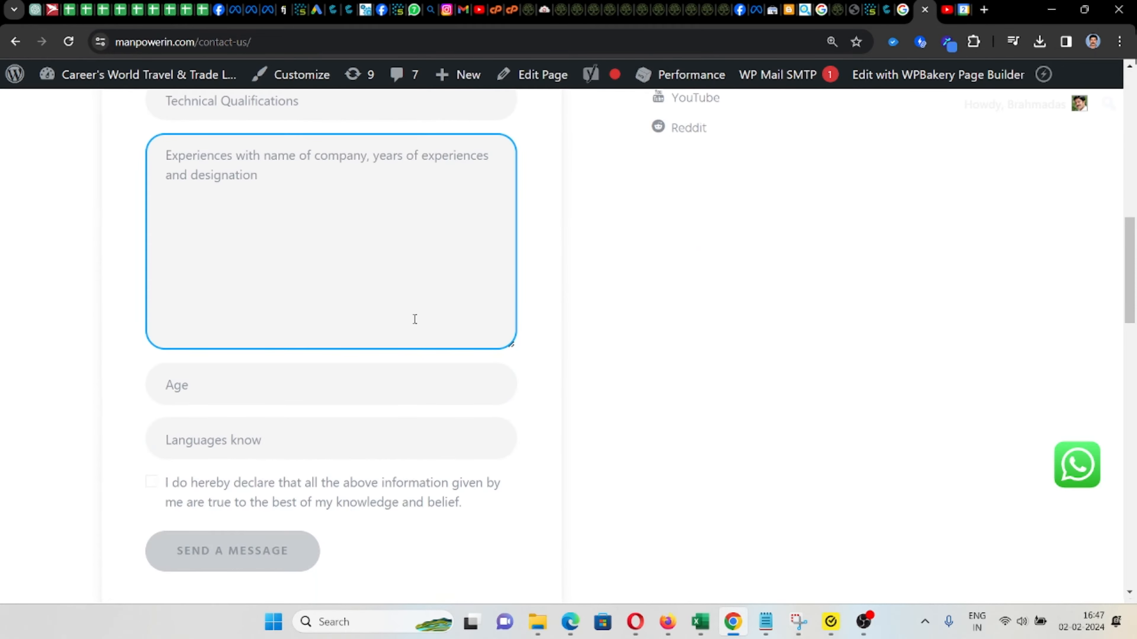
pyautogui.scroll(3, 414, 319)
pyautogui.scroll(-3, 414, 320)
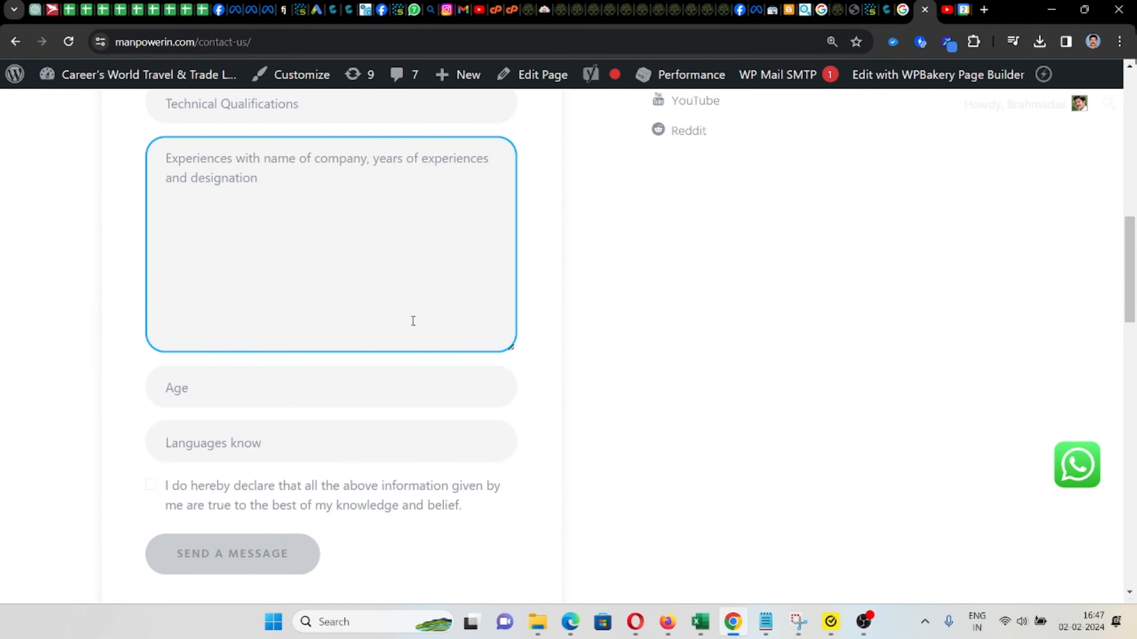
pyautogui.scroll(6, 413, 321)
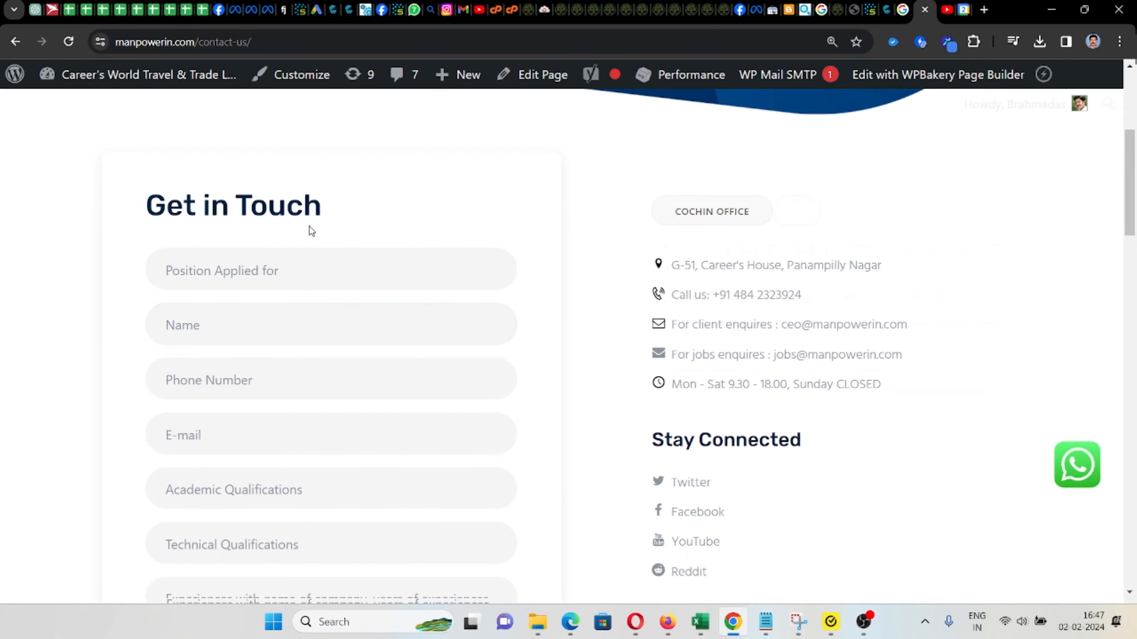
pyautogui.scroll(-3, 320, 299)
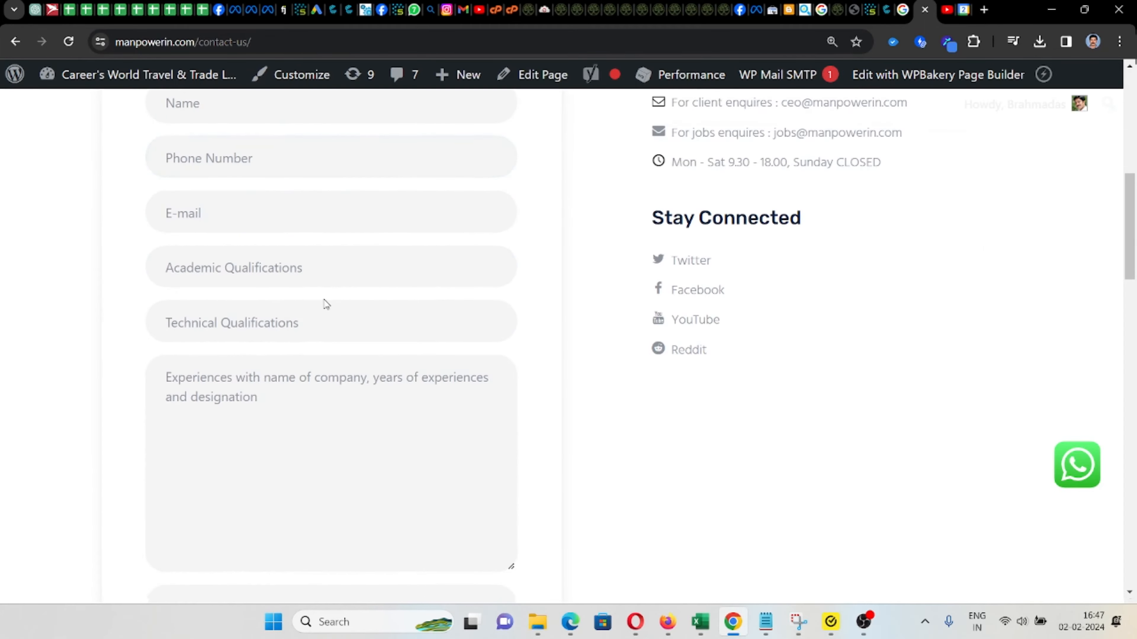
pyautogui.scroll(-3, 301, 433)
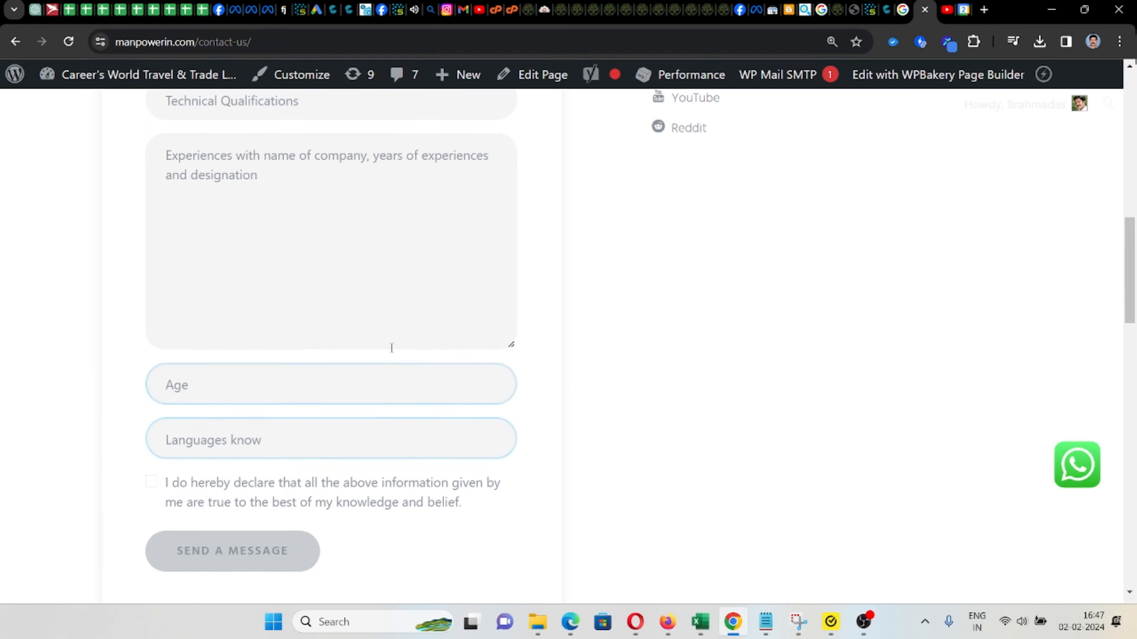
pyautogui.scroll(15, 375, 352)
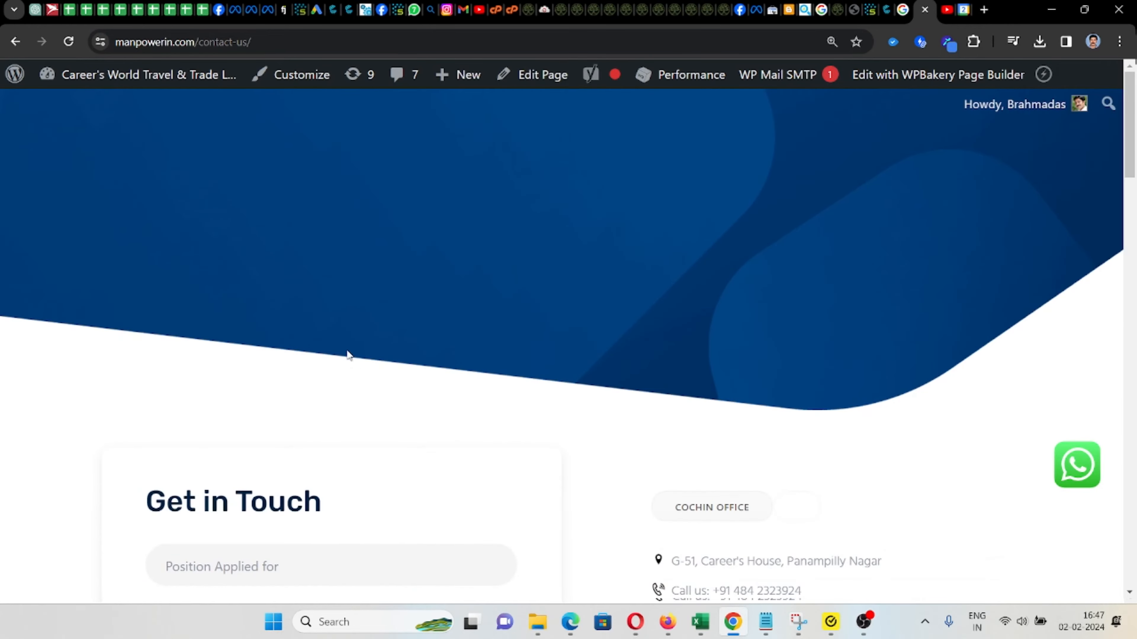
# - Return to the homepage and bring the Contact Us button below the office addresses into view
pyautogui.click(15, 41)
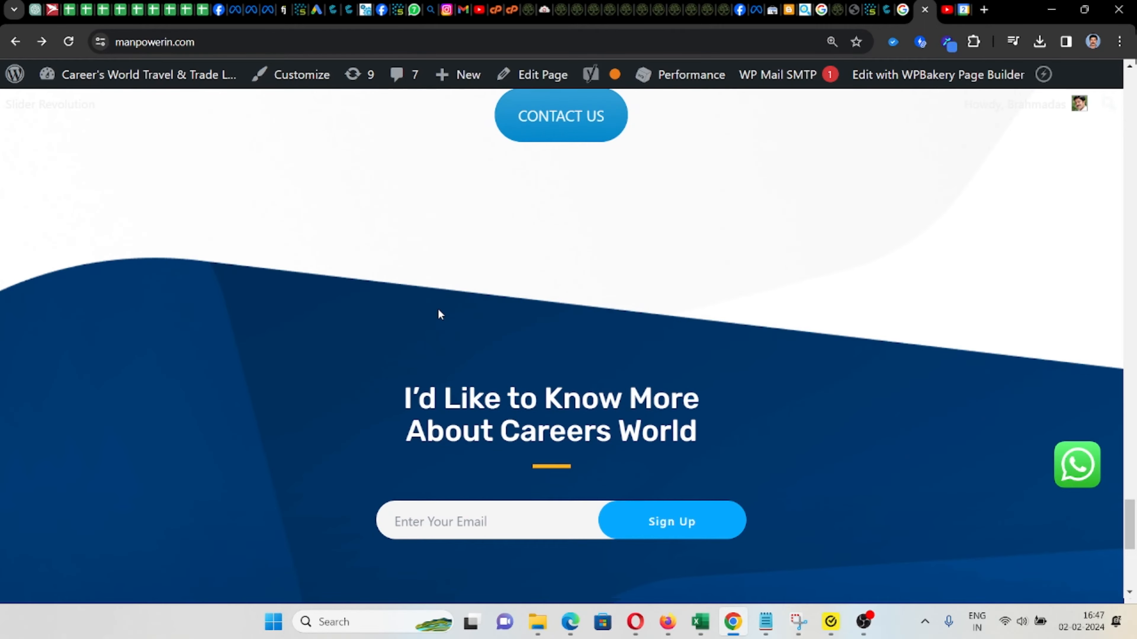
pyautogui.scroll(3, 439, 314)
pyautogui.scroll(1, 565, 254)
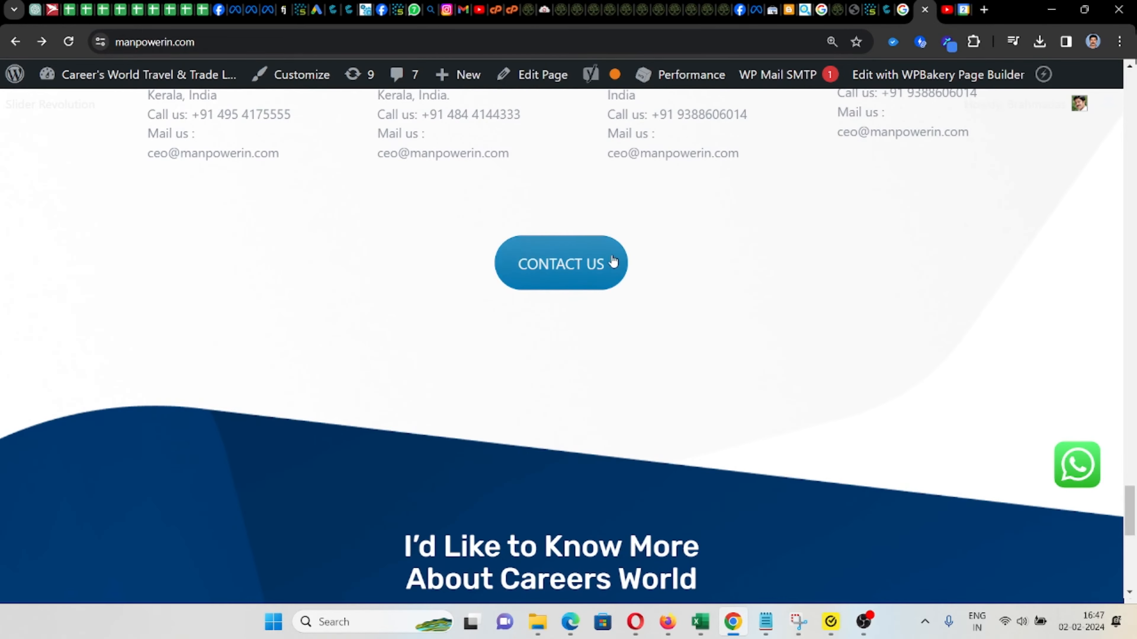
pyautogui.scroll(-1, 578, 268)
pyautogui.scroll(1, 740, 560)
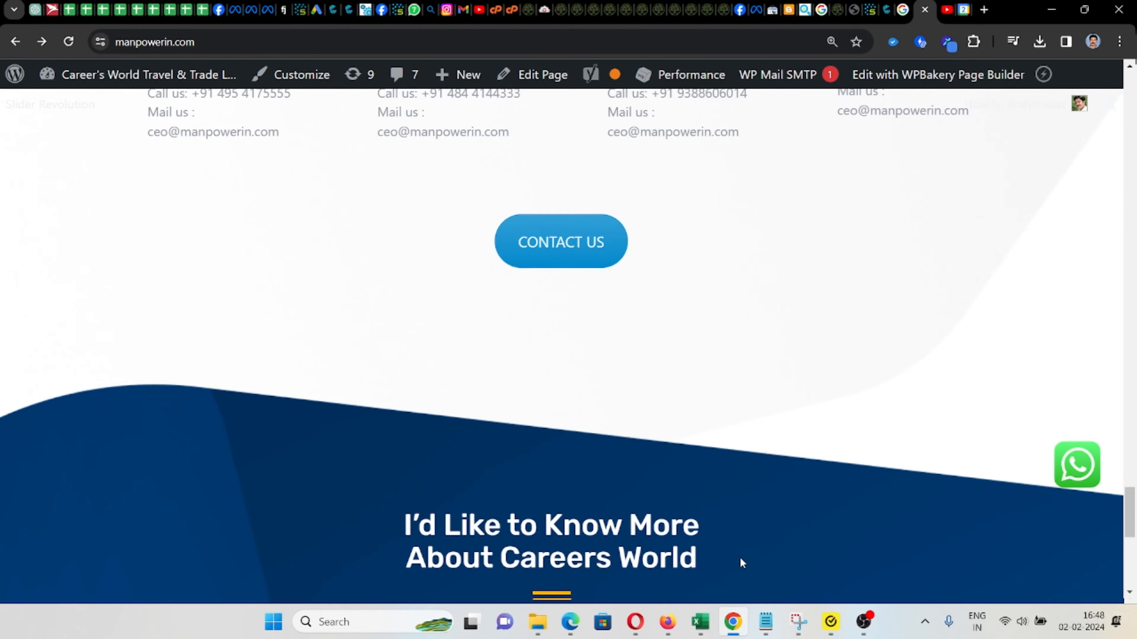
# - Inspect the homepage's Contact Us button with the developer tools' element picker, selecting its link element in the HTML
pyautogui.hotkey('ctrl', 'shift', 'i')
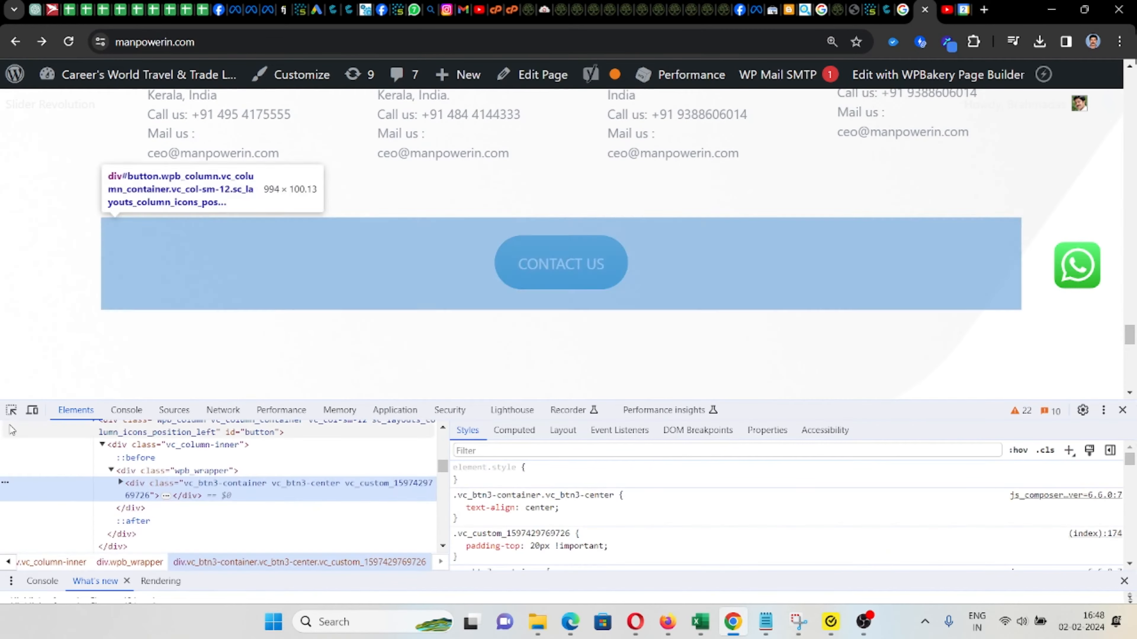
pyautogui.click(13, 414)
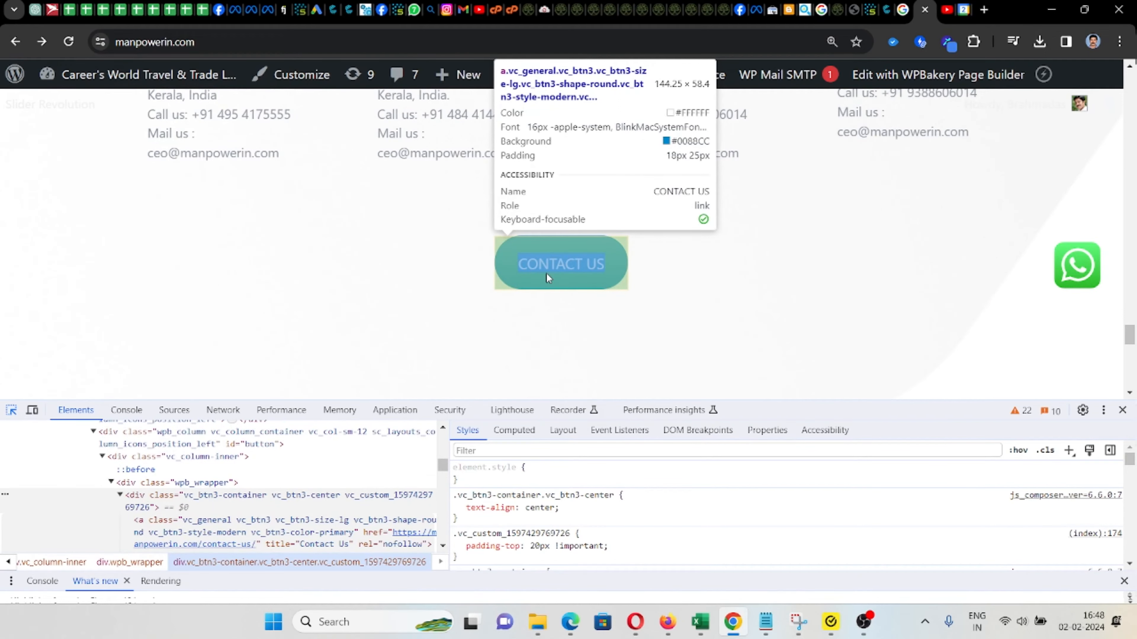
pyautogui.click(549, 278)
pyautogui.scroll(-1, 549, 295)
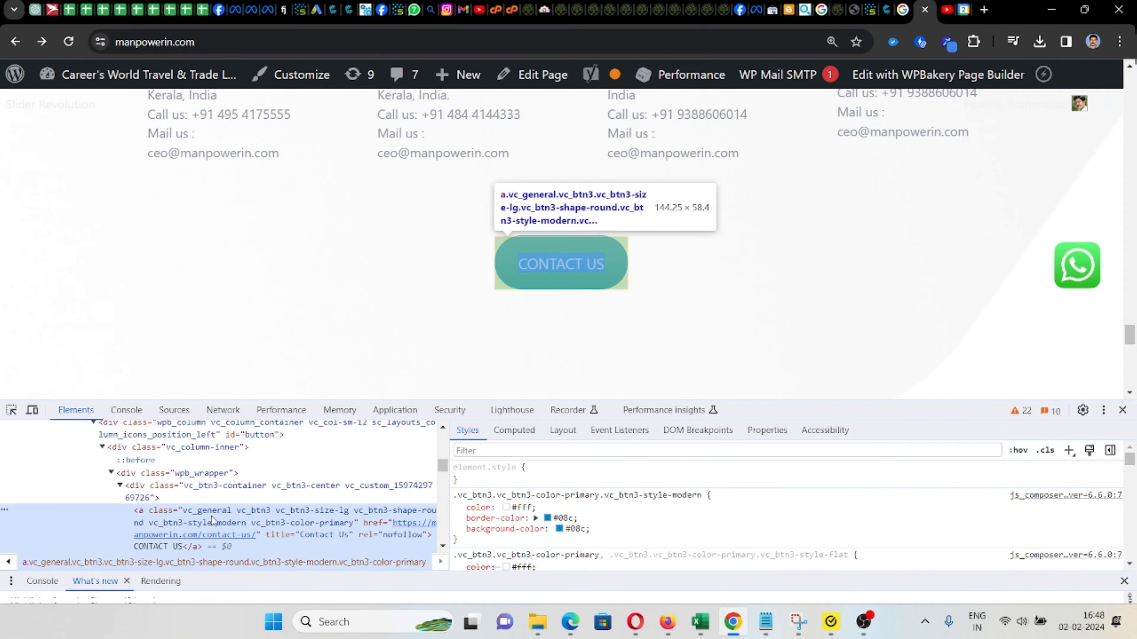
# - Select the Contact Us link's complete class attribute value in the HTML, from vc_general through vc_btn3-color-primary
pyautogui.doubleClick(220, 514)
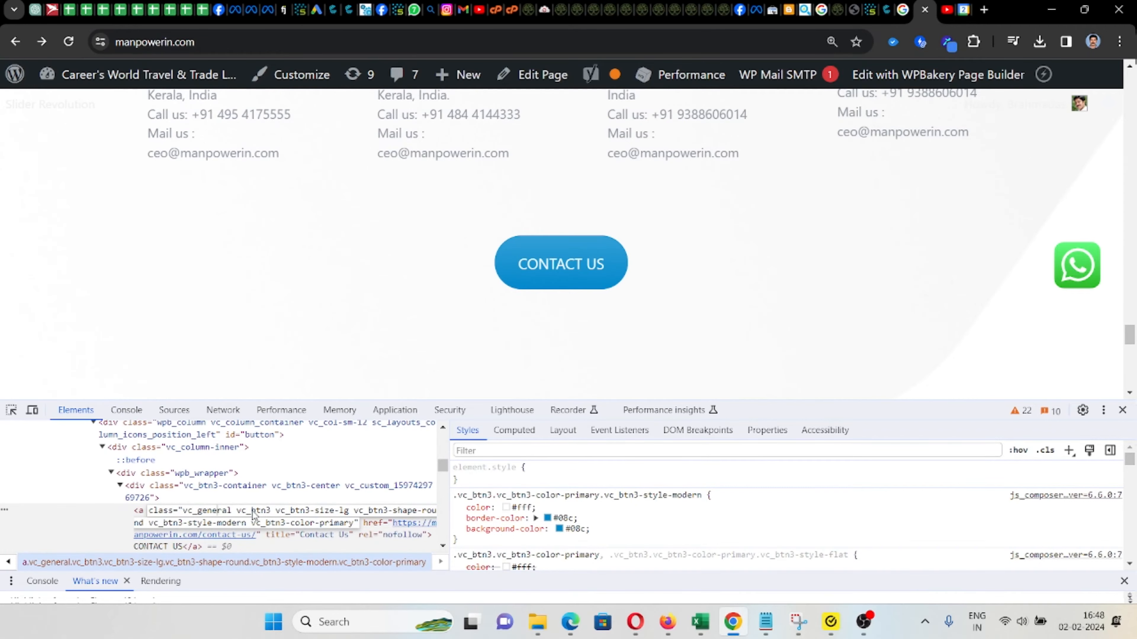
pyautogui.hotkey('ctrl', 'a')
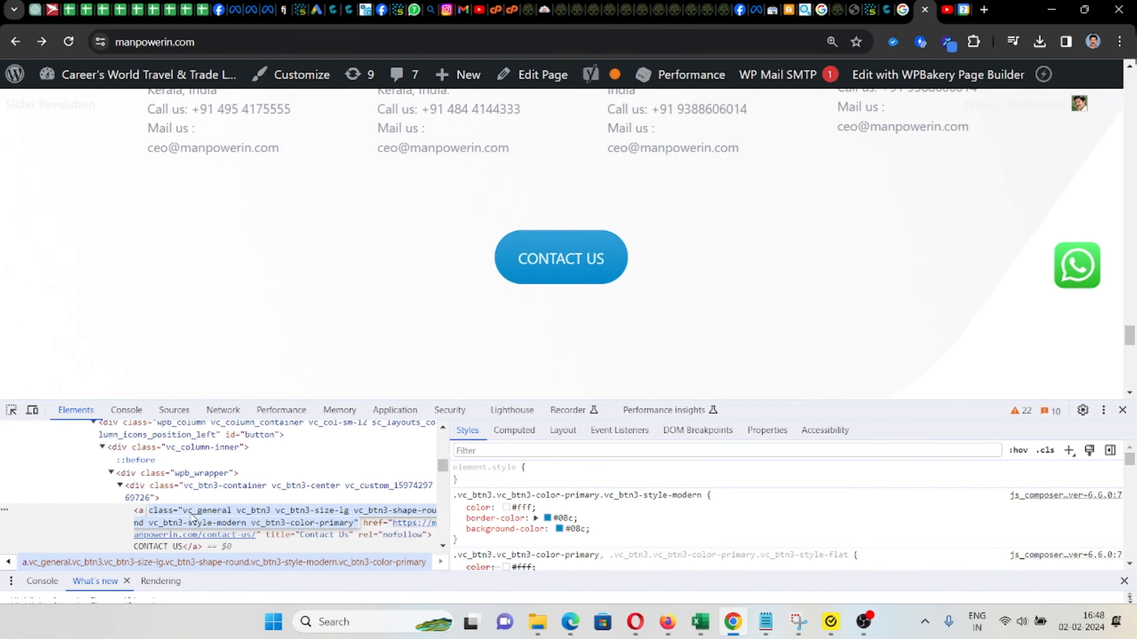
pyautogui.doubleClick(281, 523)
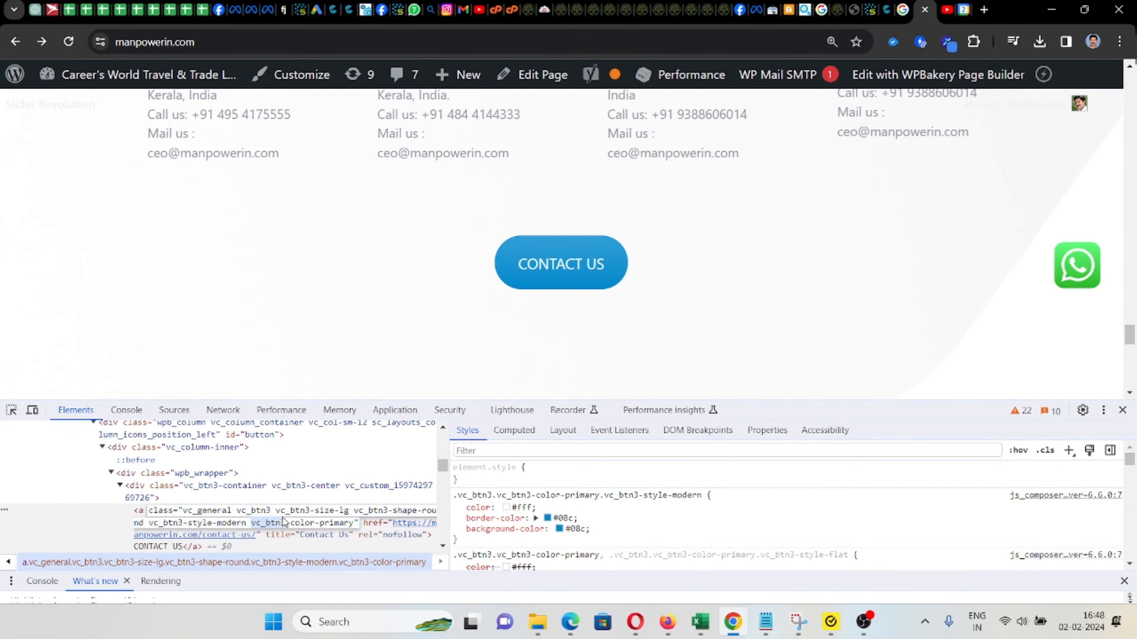
pyautogui.moveTo(183, 511); pyautogui.dragTo(354, 523)
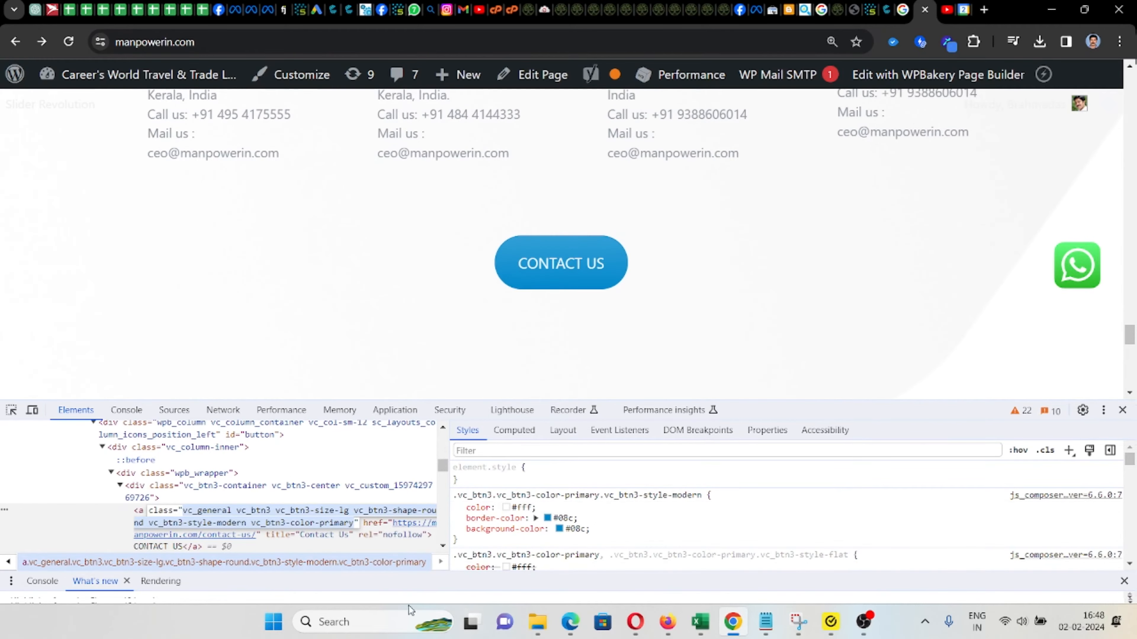
pyautogui.click(368, 622)
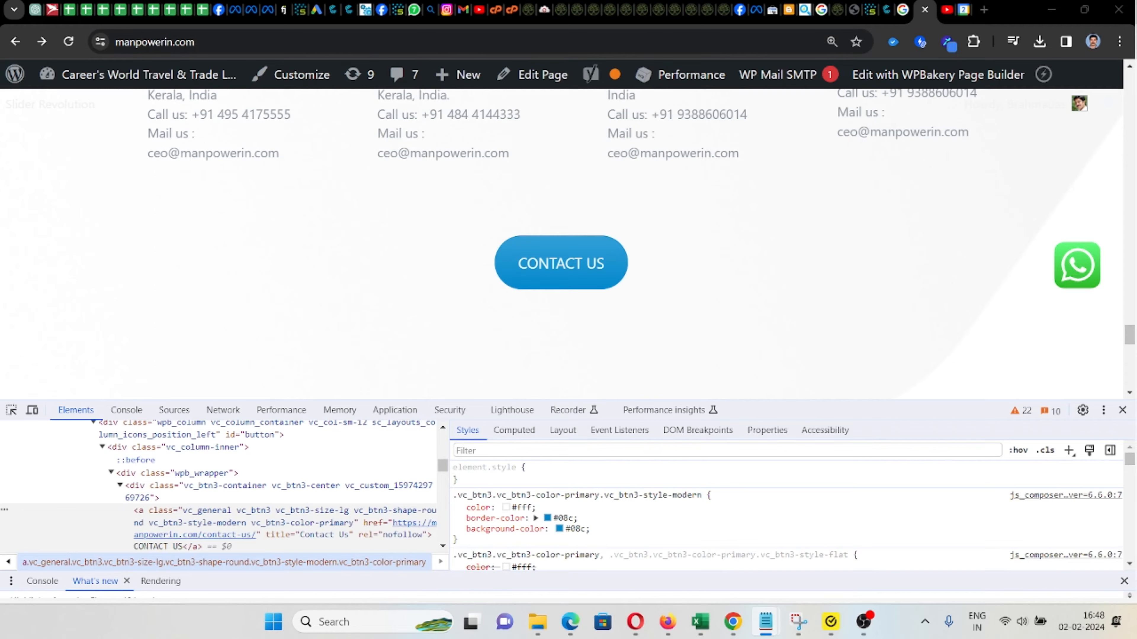
pyautogui.hotkey('alt', 'Tab')
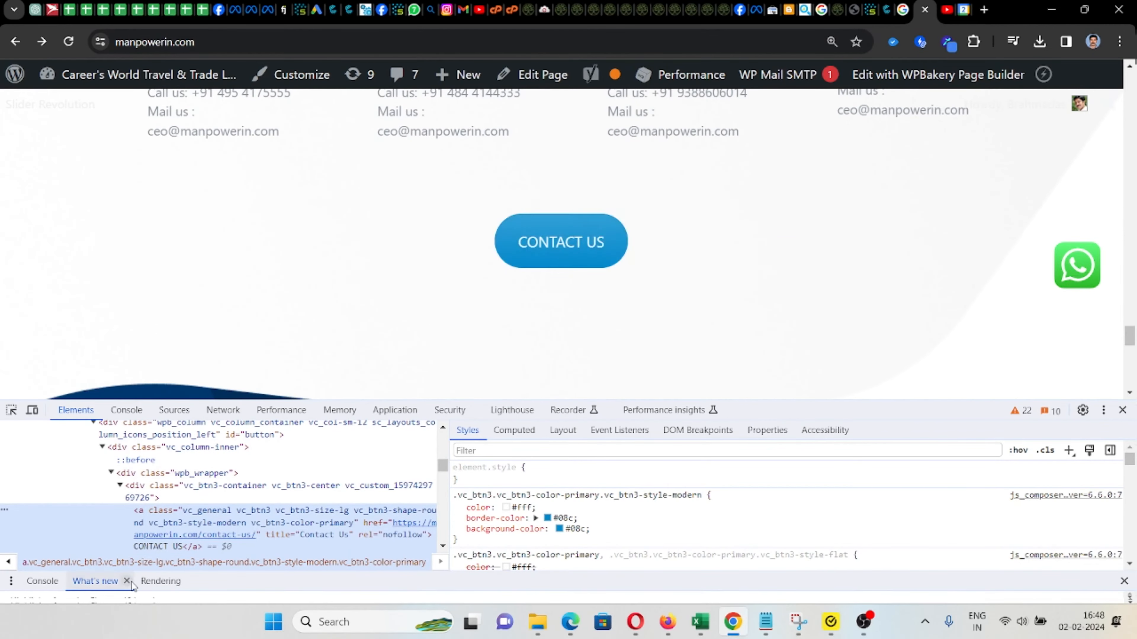
pyautogui.scroll(1, 733, 318)
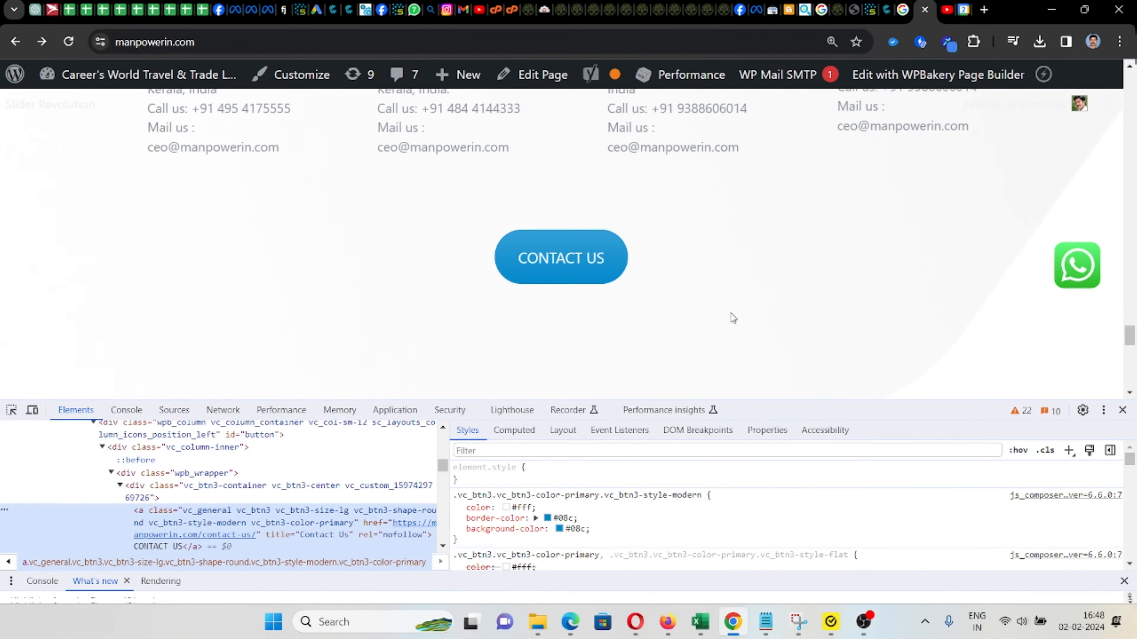
pyautogui.scroll(5, 701, 302)
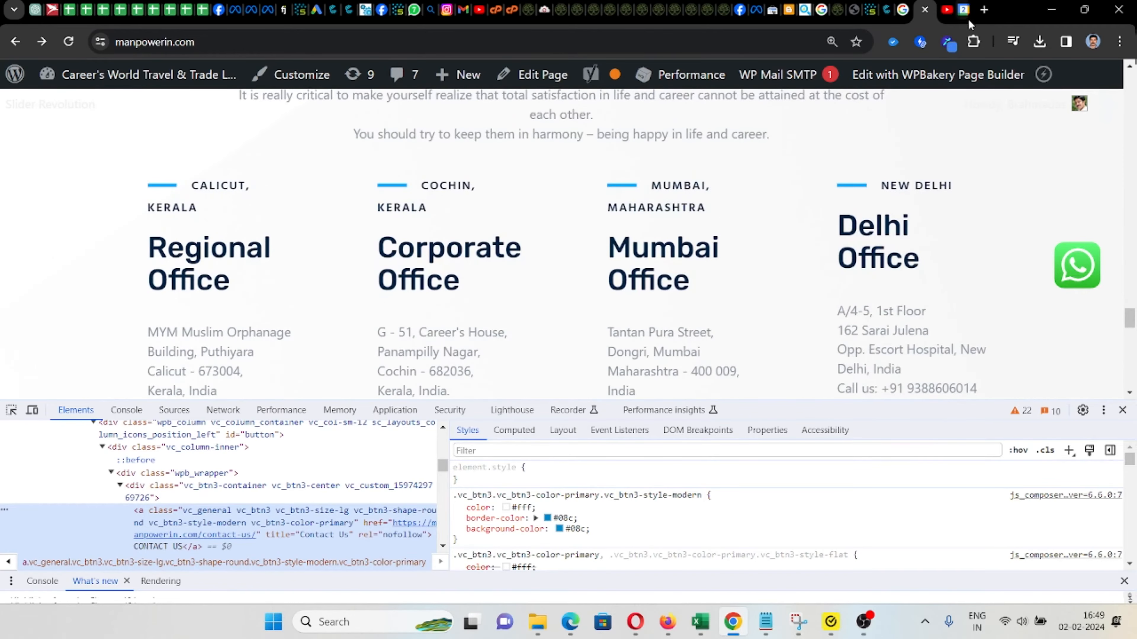
# - Open google.com/analytics in a new browser tab and enter the Analytics account through its sign-in link
pyautogui.click(983, 11)
pyautogui.write('goo')
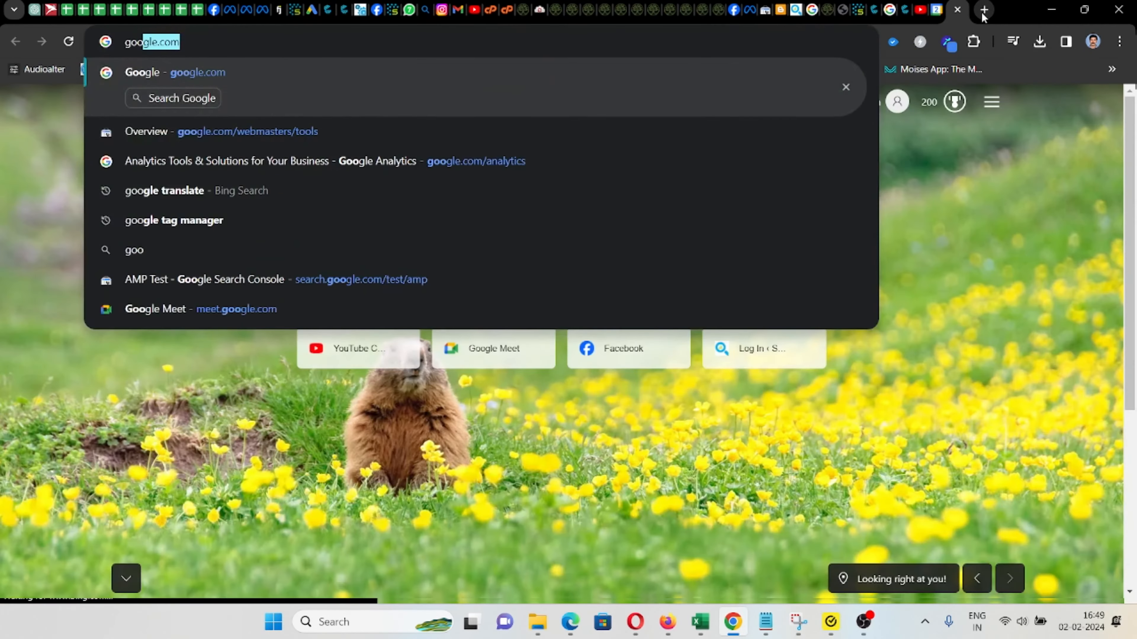
pyautogui.write('gle.com/a')
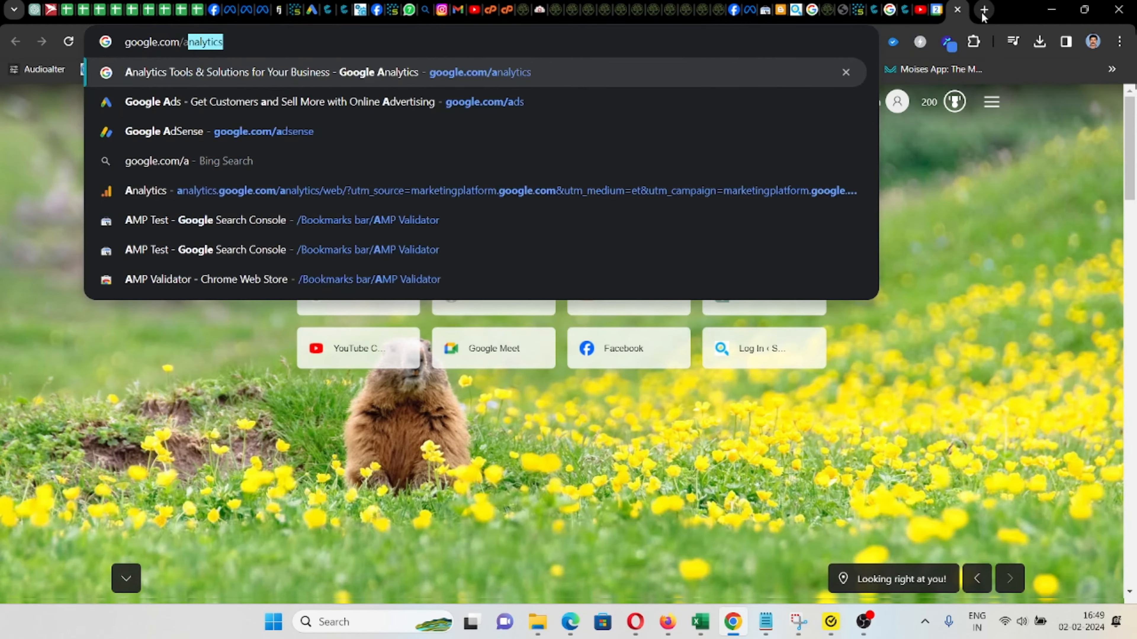
pyautogui.press('Return')
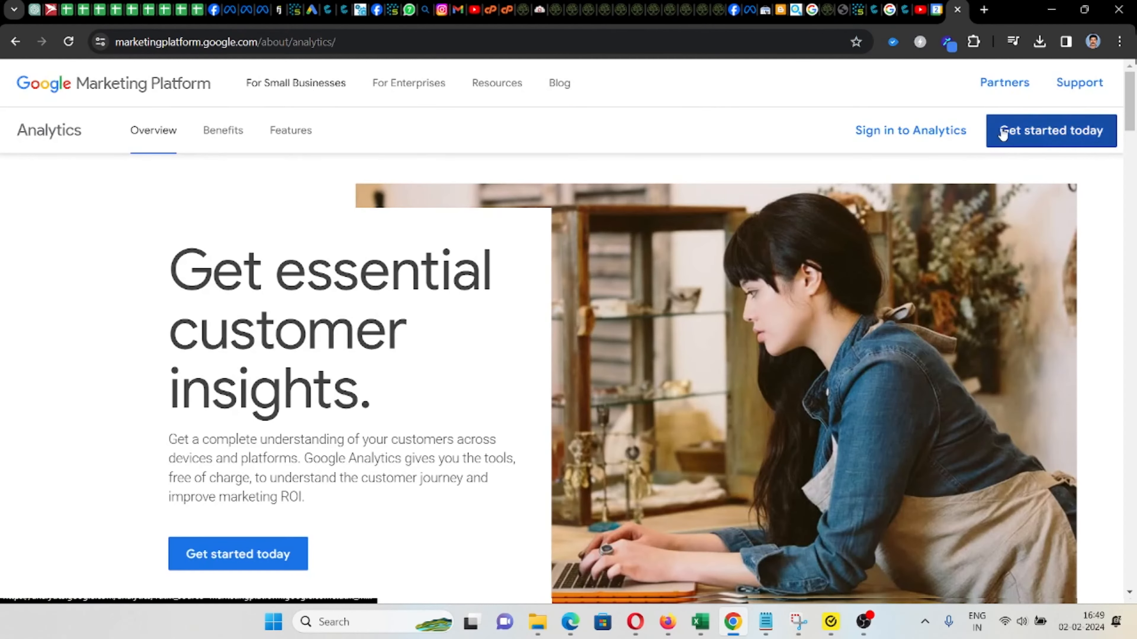
pyautogui.click(909, 134)
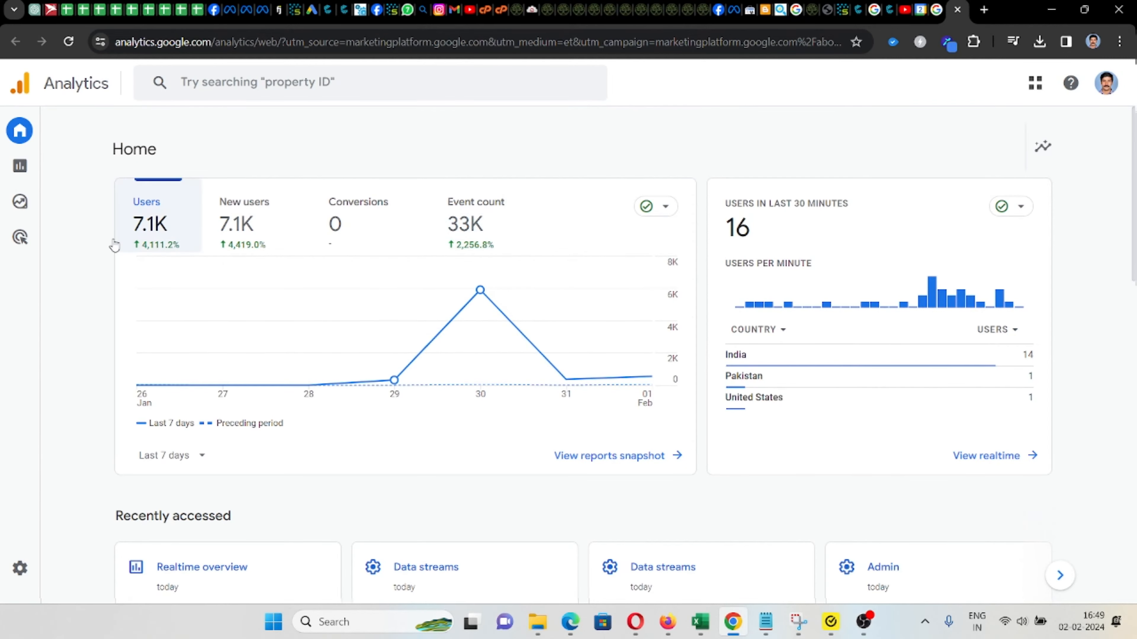
# - Switch to Tag Manager and open the manpowerin.com container of the Careers World account
pyautogui.moveTo(567, 378)
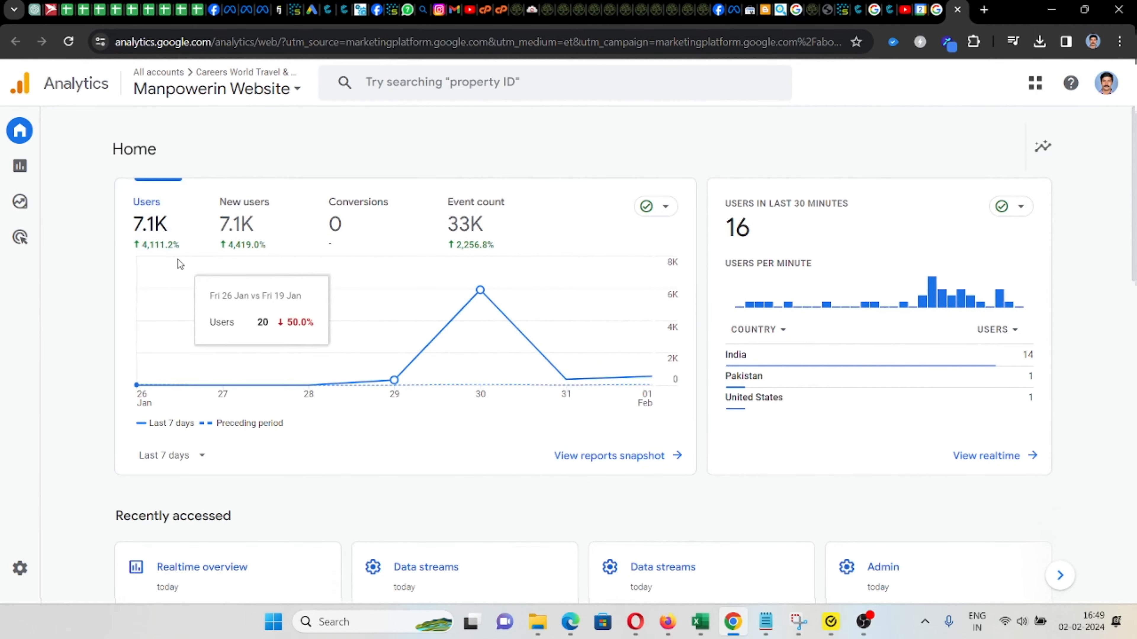
pyautogui.moveTo(482, 295)
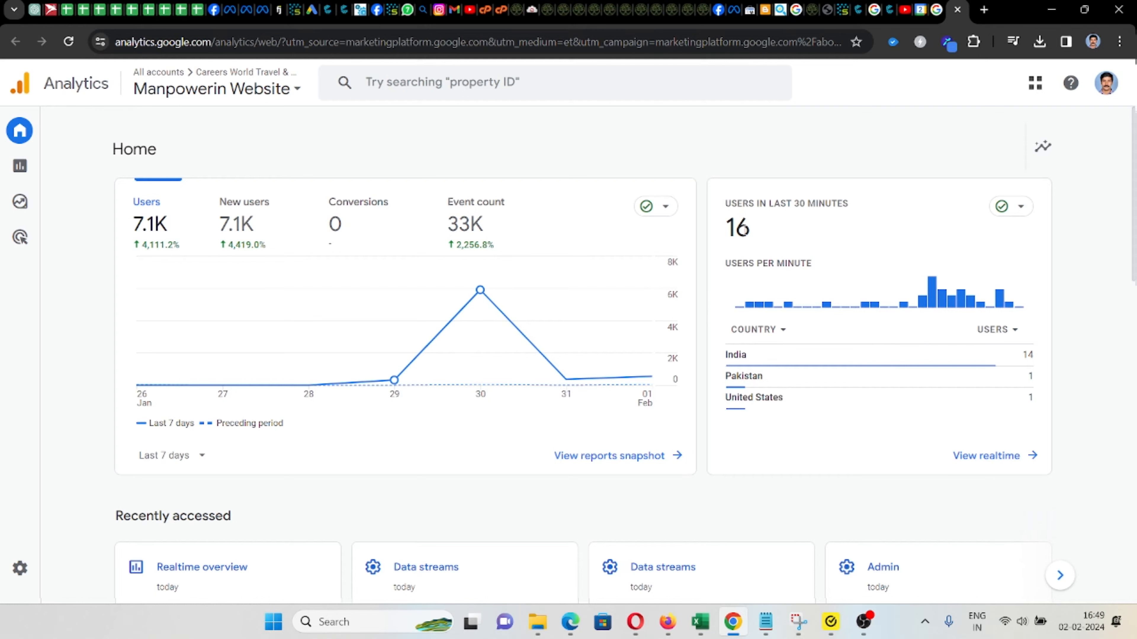
pyautogui.moveTo(940, 370)
pyautogui.moveTo(29, 180)
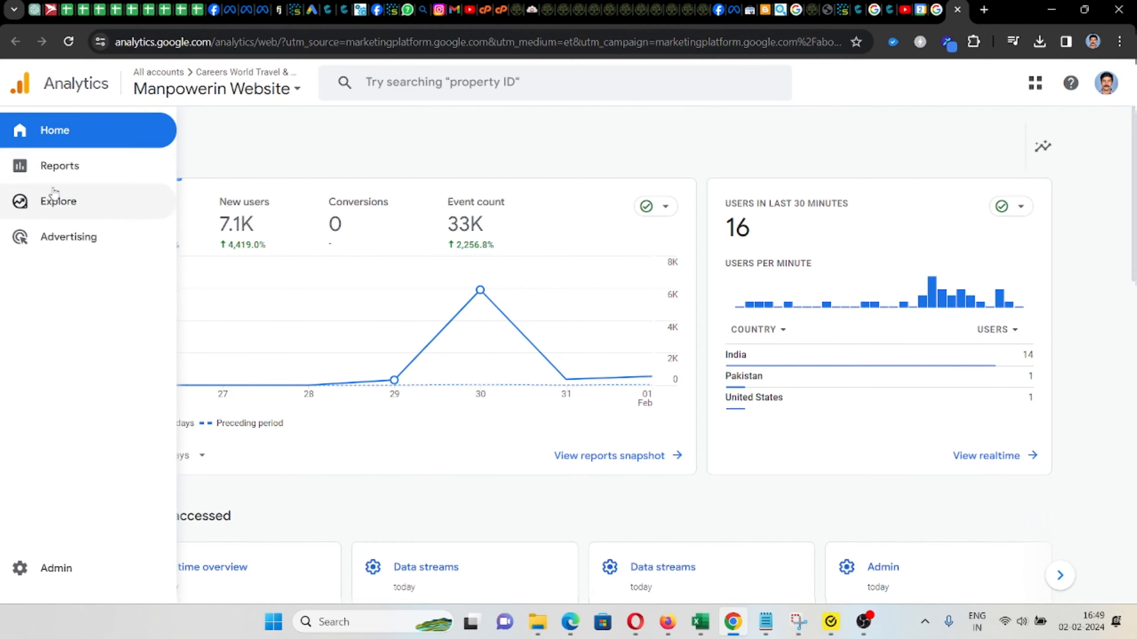
pyautogui.click(166, 90)
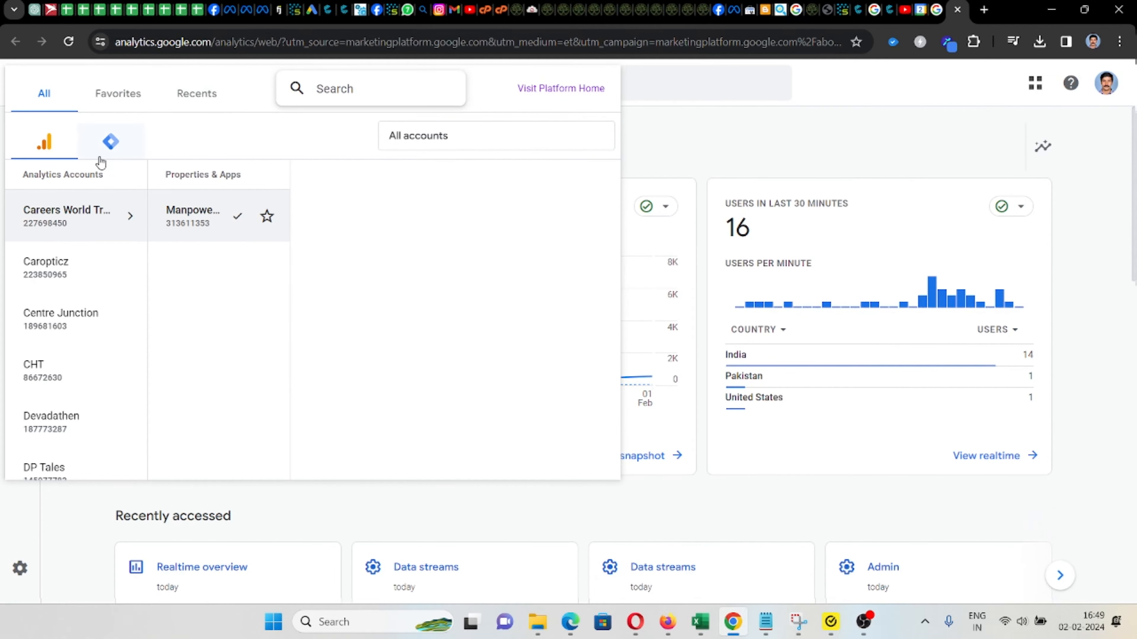
pyautogui.click(109, 143)
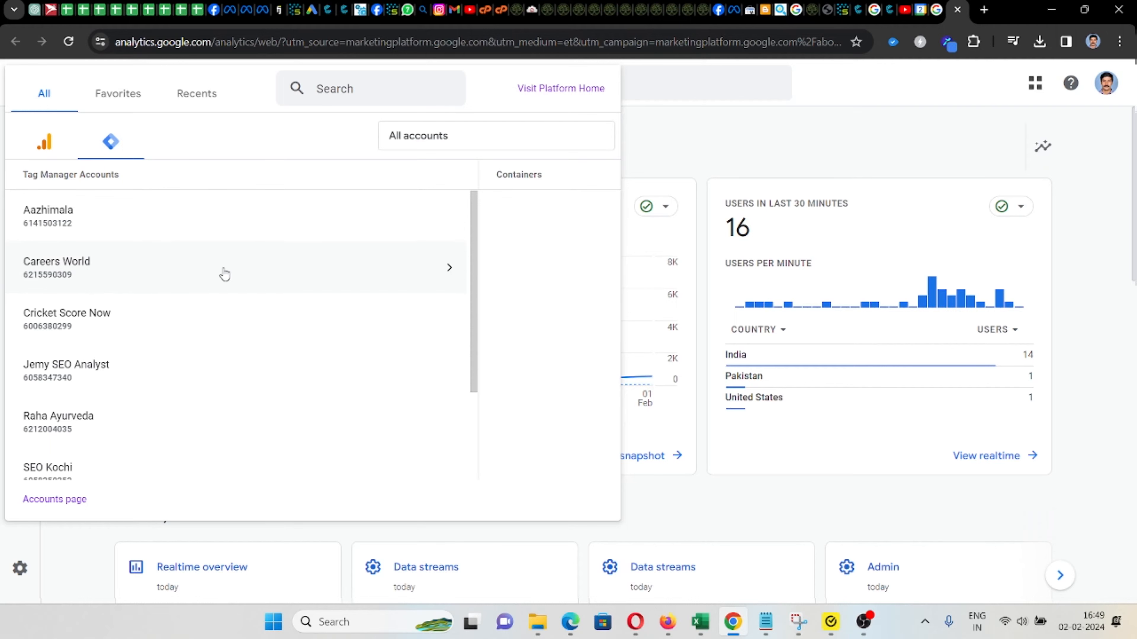
pyautogui.click(91, 275)
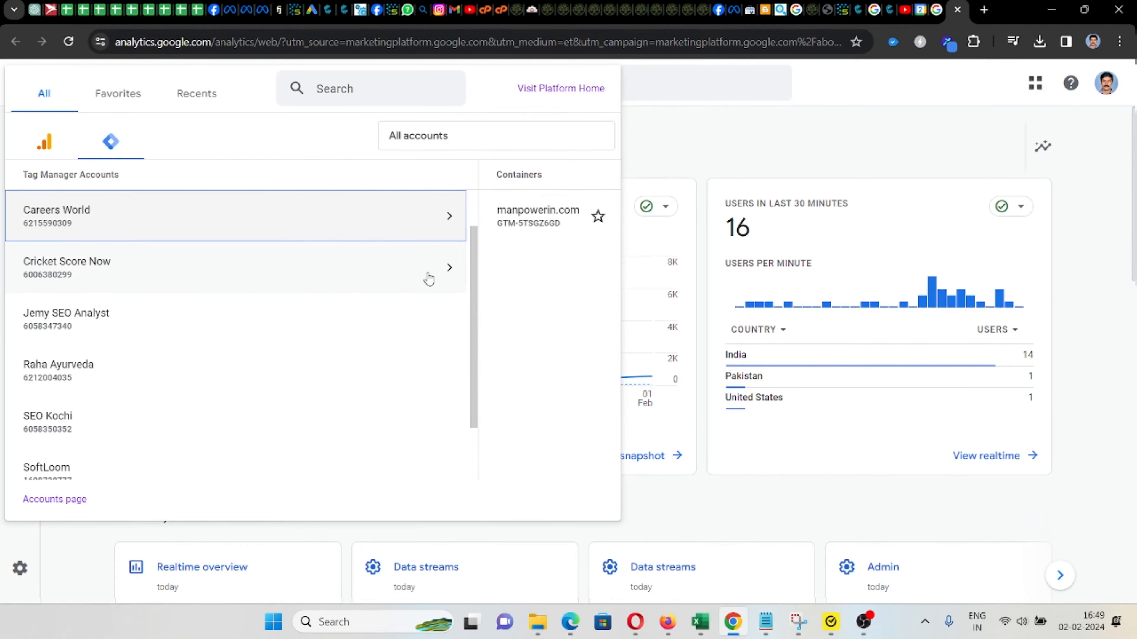
pyautogui.click(416, 228)
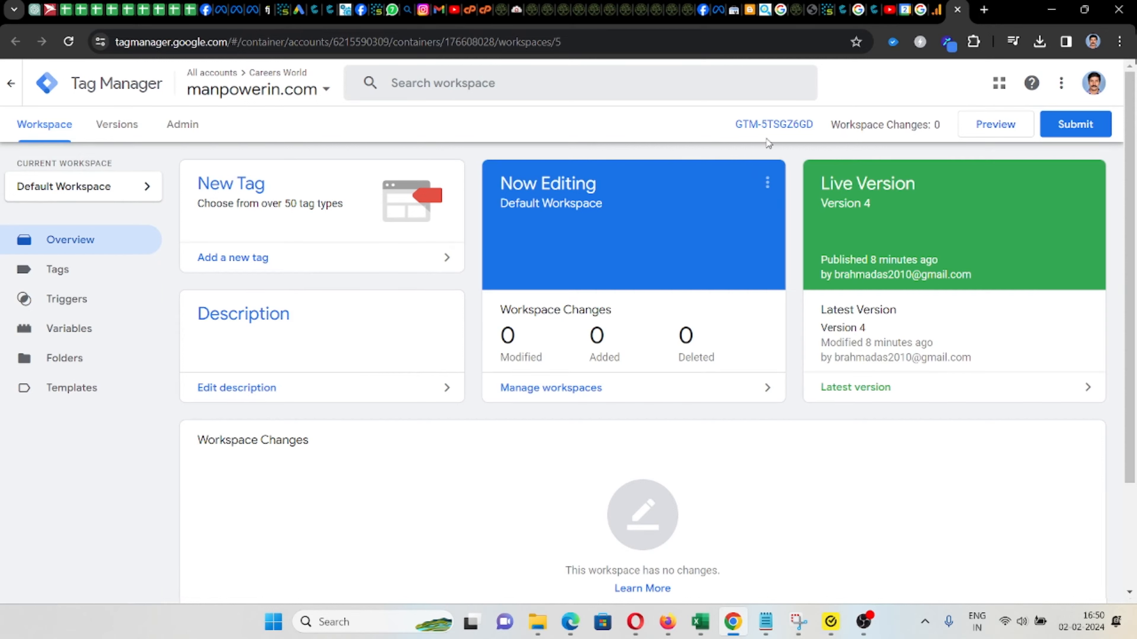
# - Open the container's built-in variable configuration and try to disable the Click Classes variable in the Clicks group
pyautogui.click(73, 332)
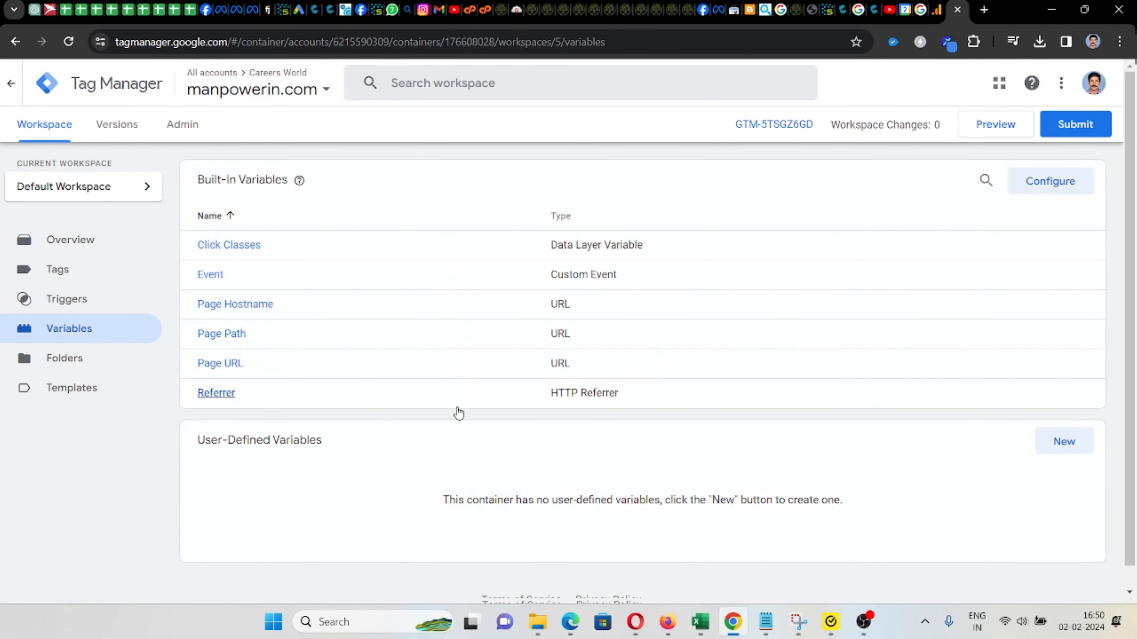
pyautogui.click(1036, 181)
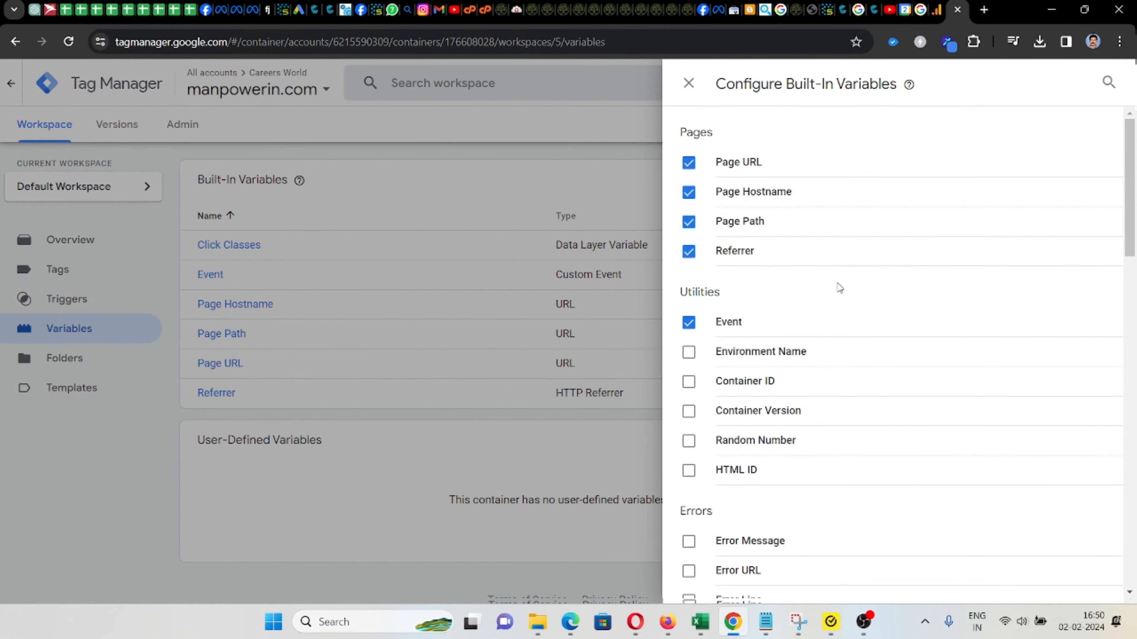
pyautogui.scroll(-4, 839, 294)
pyautogui.scroll(-2, 849, 305)
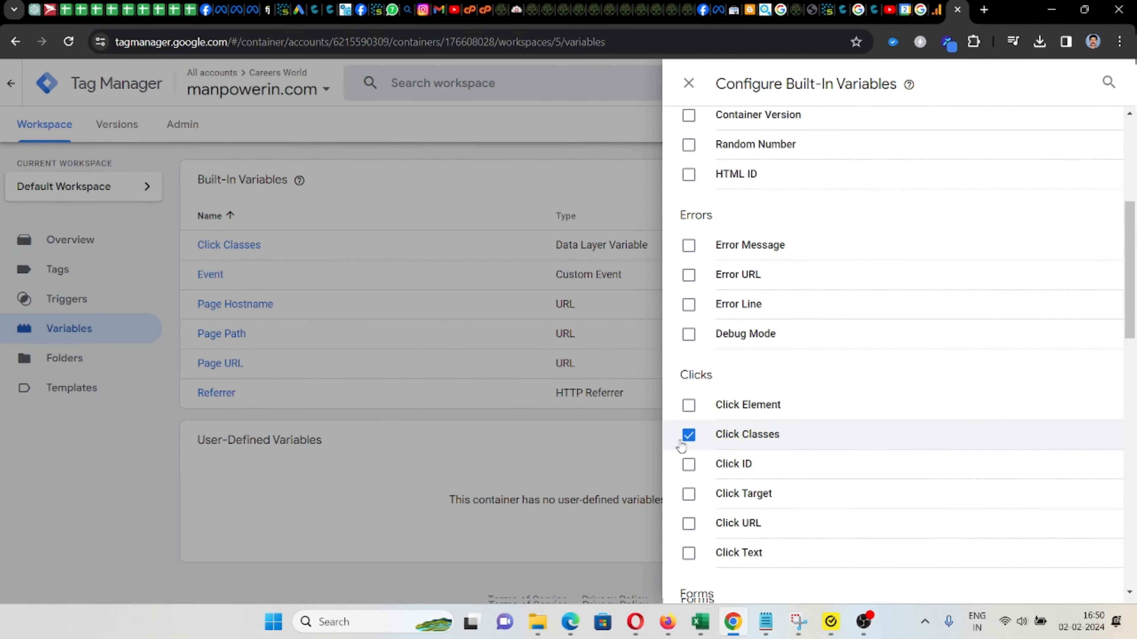
pyautogui.click(691, 438)
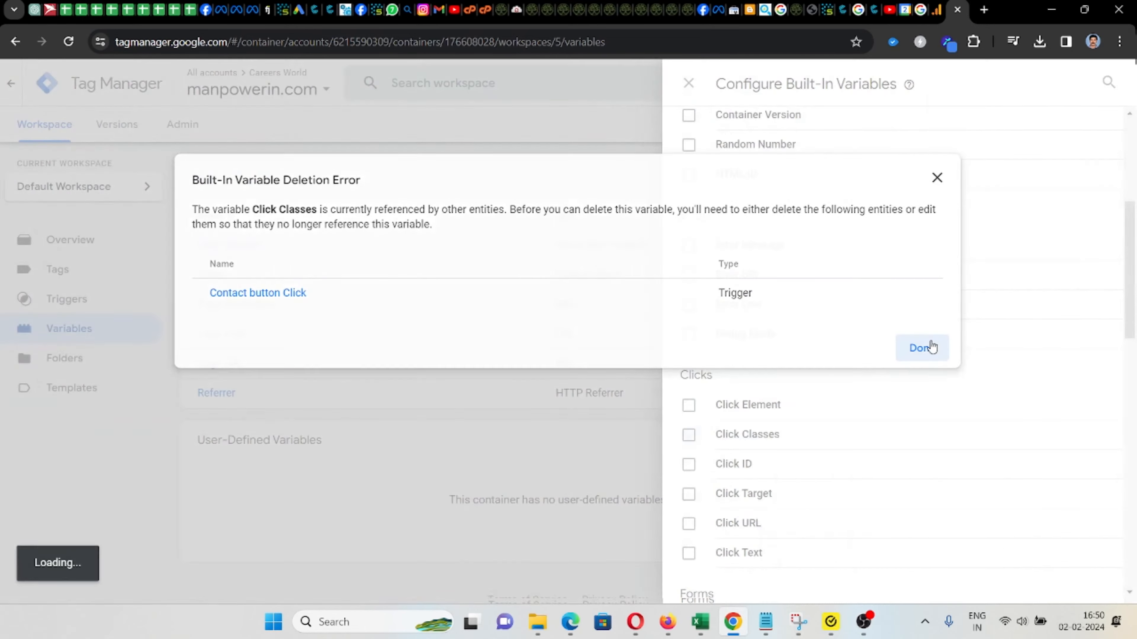
pyautogui.click(921, 347)
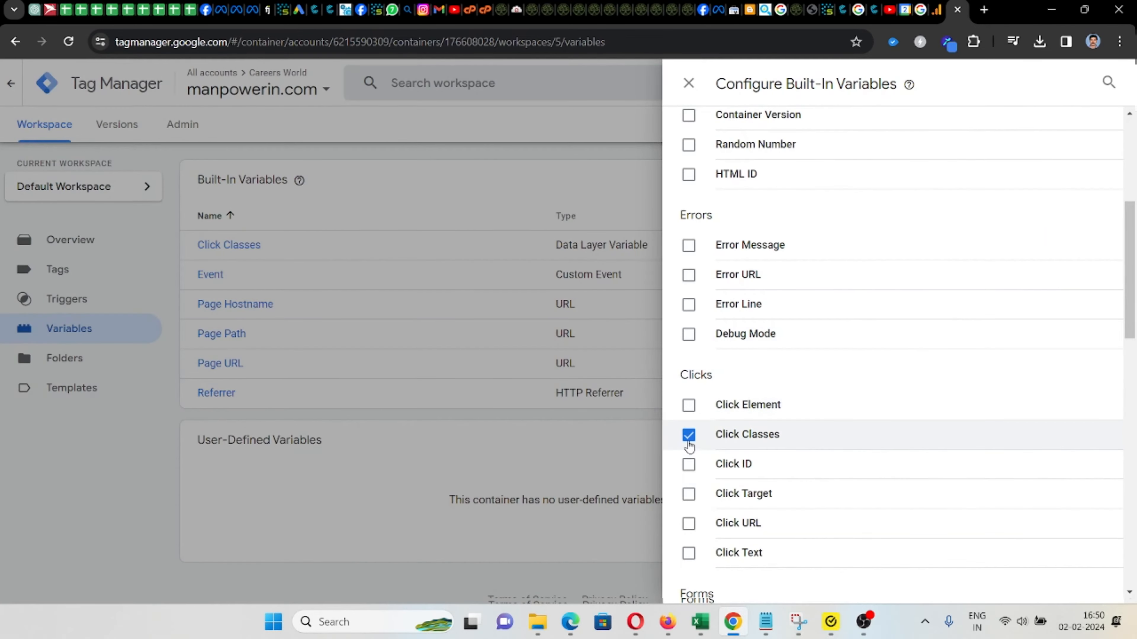
pyautogui.click(688, 83)
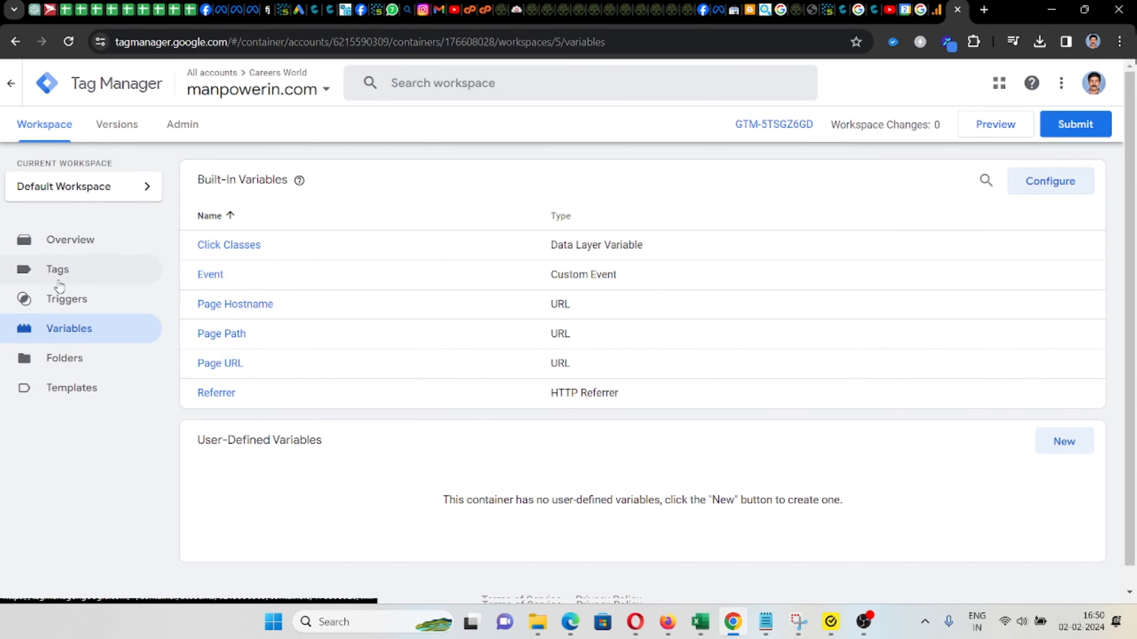
# - Create a new tag in the container and name it "GA Event- Contact us Button"
pyautogui.click(58, 271)
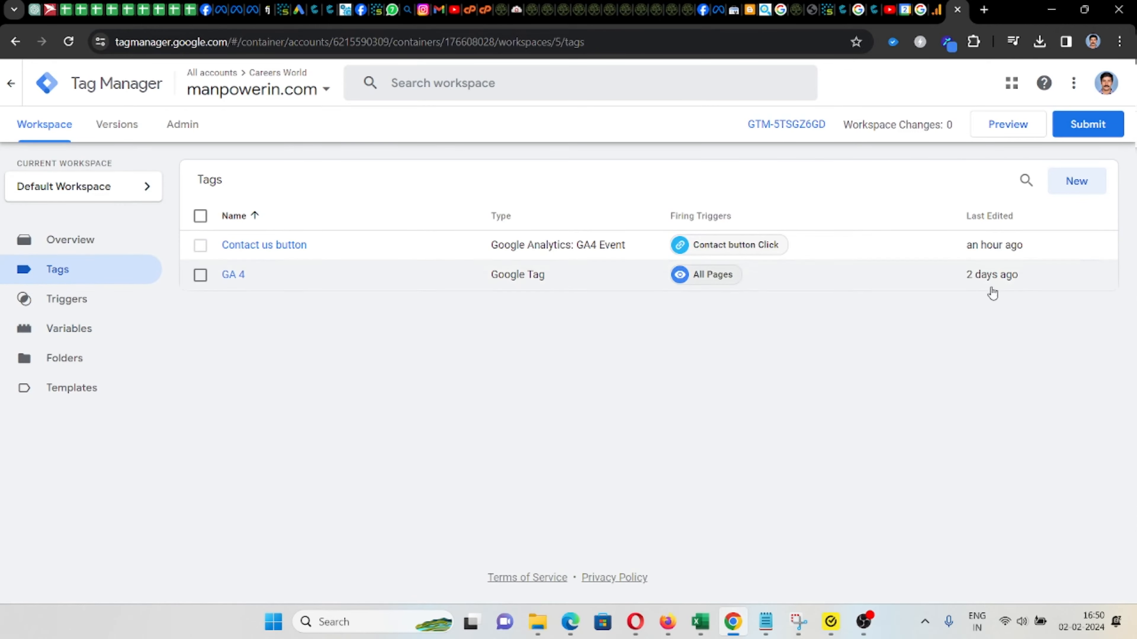
pyautogui.click(1089, 187)
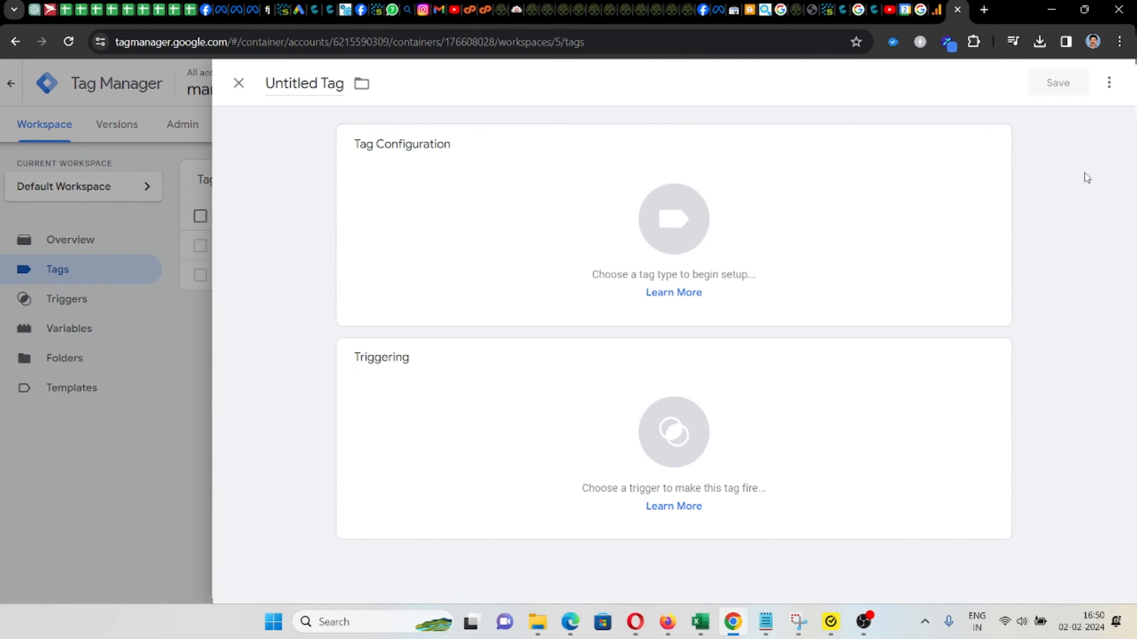
pyautogui.click(309, 83)
pyautogui.hotkey('ctrl', 'a')
pyautogui.write('GA ')
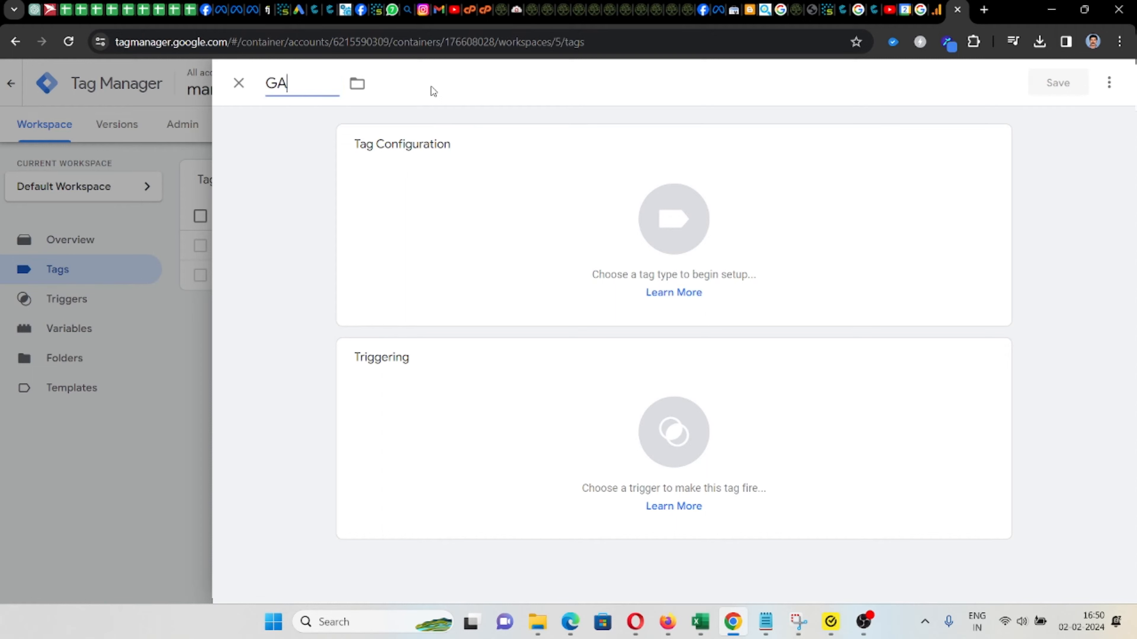
pyautogui.write('Event- Contact')
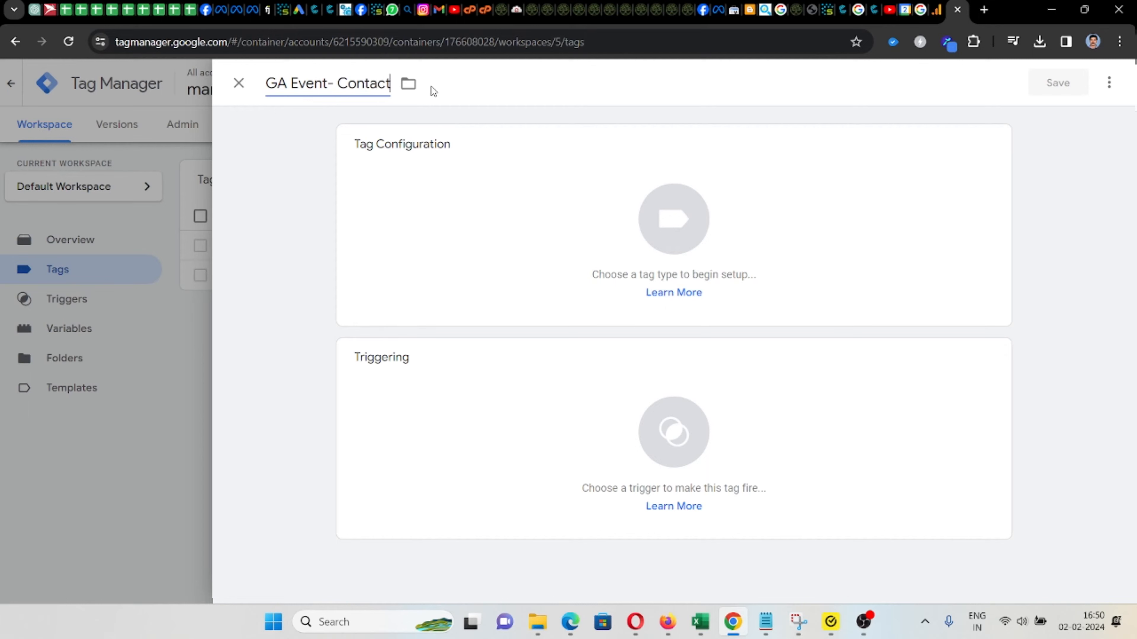
pyautogui.write(' us Button')
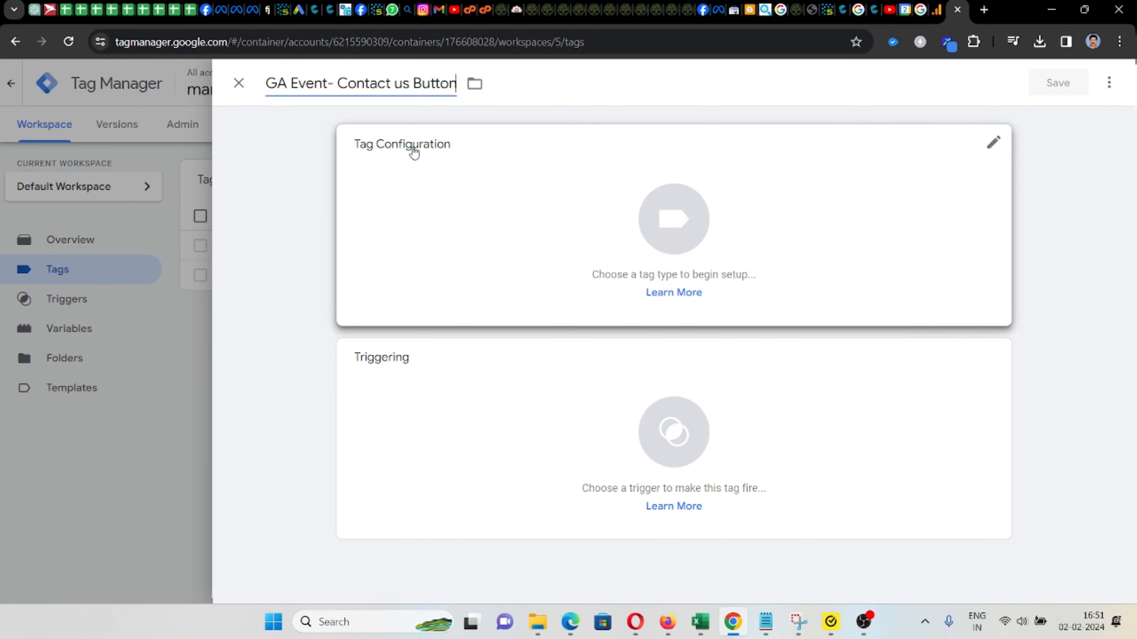
# - Set the new tag's type to Google Analytics: GA4 Event
pyautogui.click(992, 151)
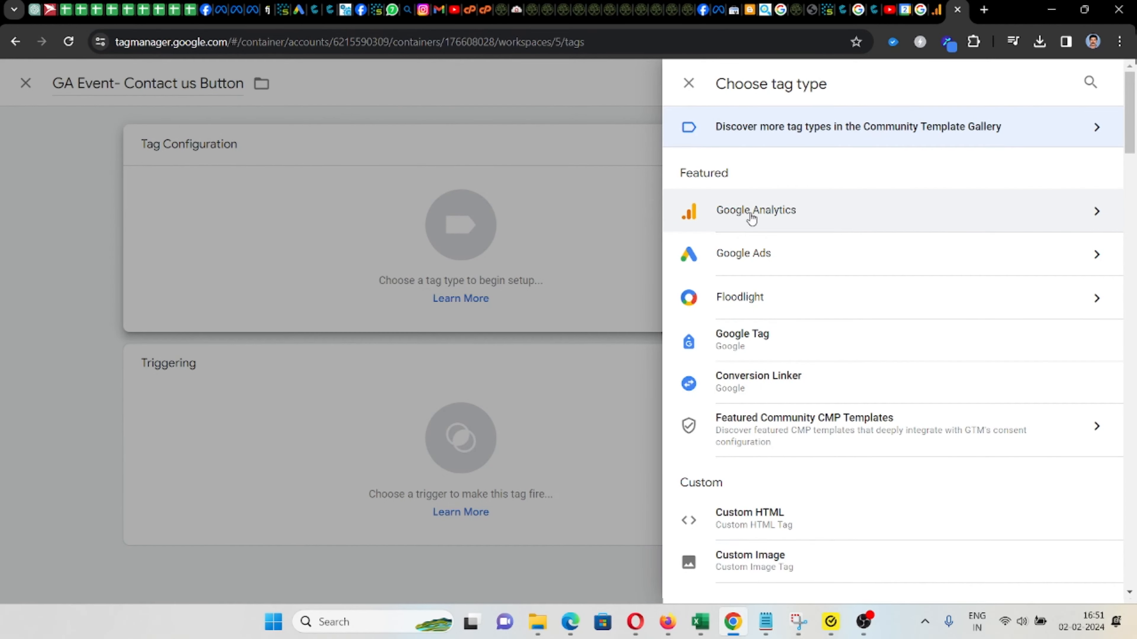
pyautogui.click(751, 218)
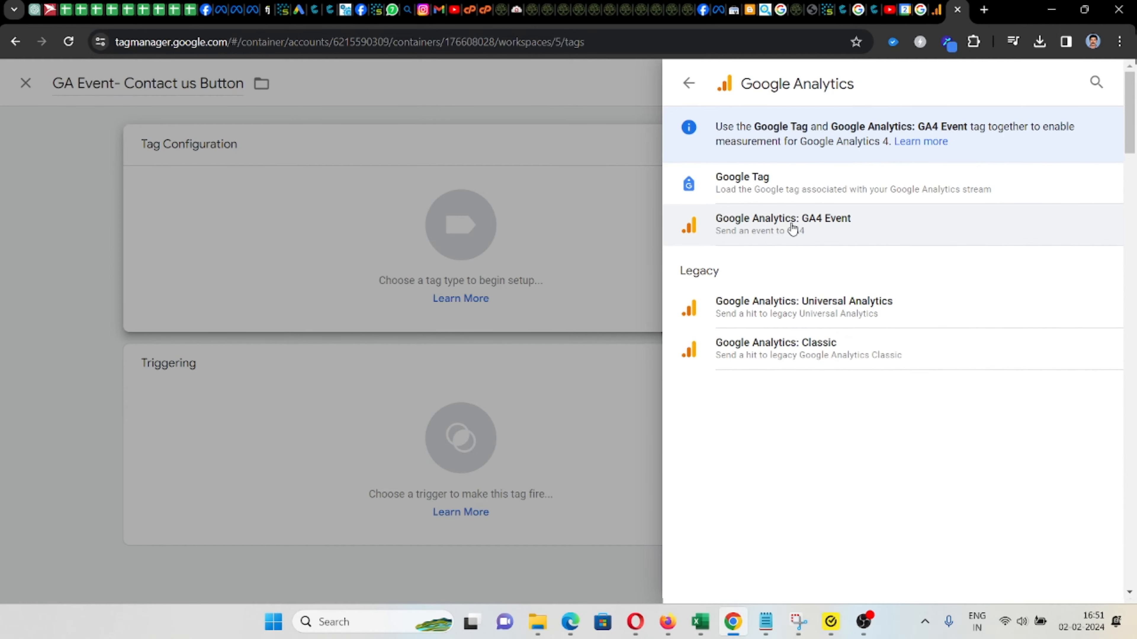
pyautogui.click(791, 226)
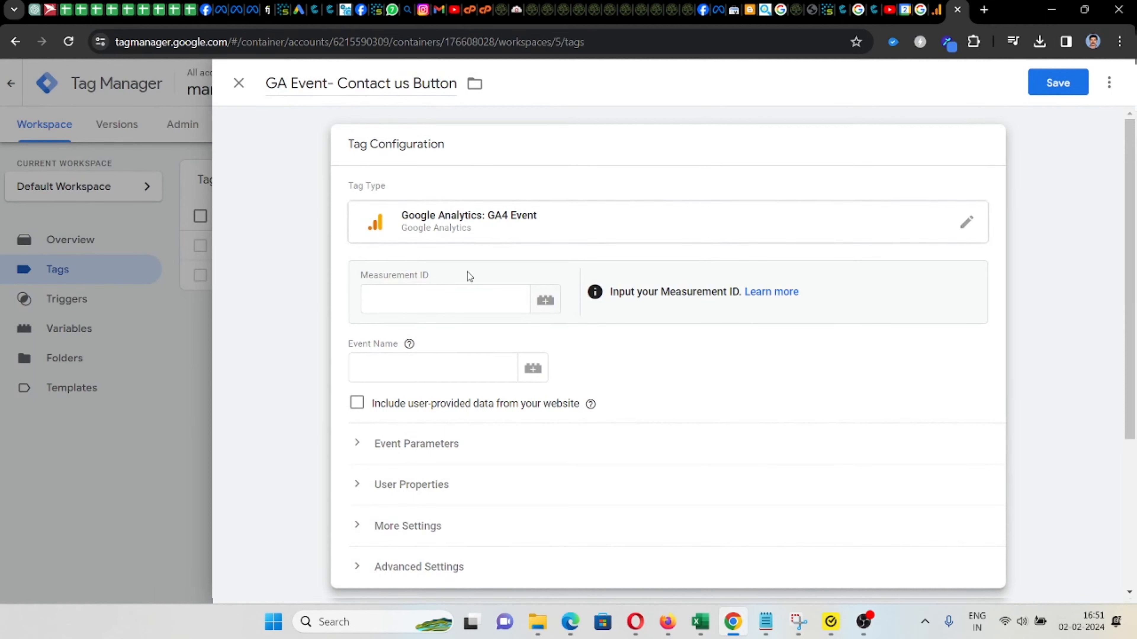
# - Switch to Google Analytics and copy the measurement ID from the Manpowerin Website web data stream's details
pyautogui.click(429, 308)
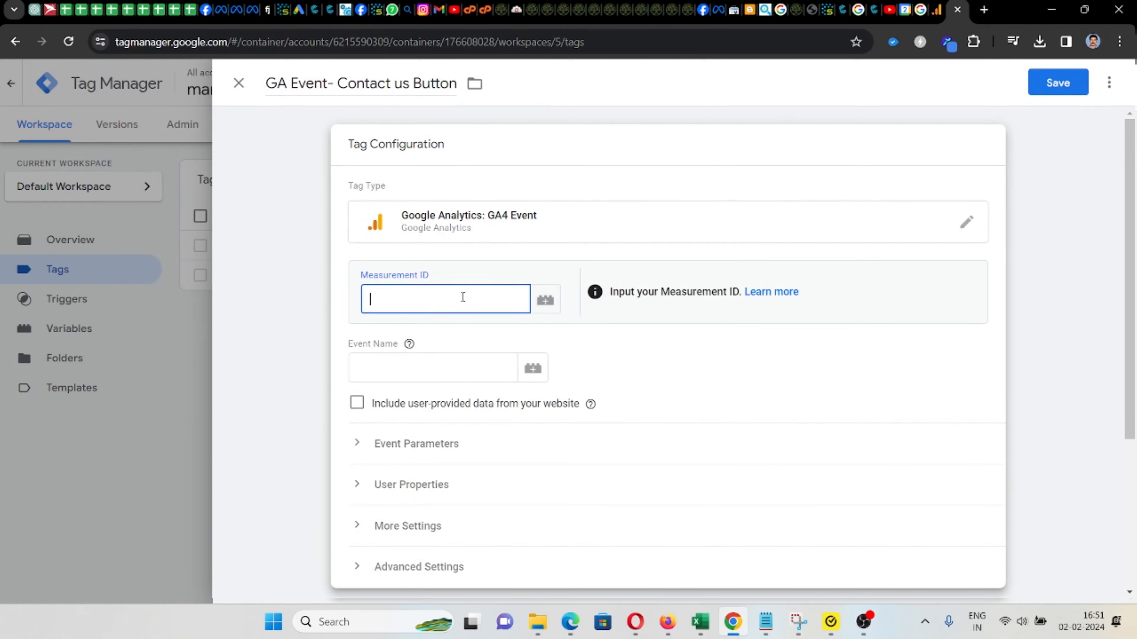
pyautogui.click(936, 10)
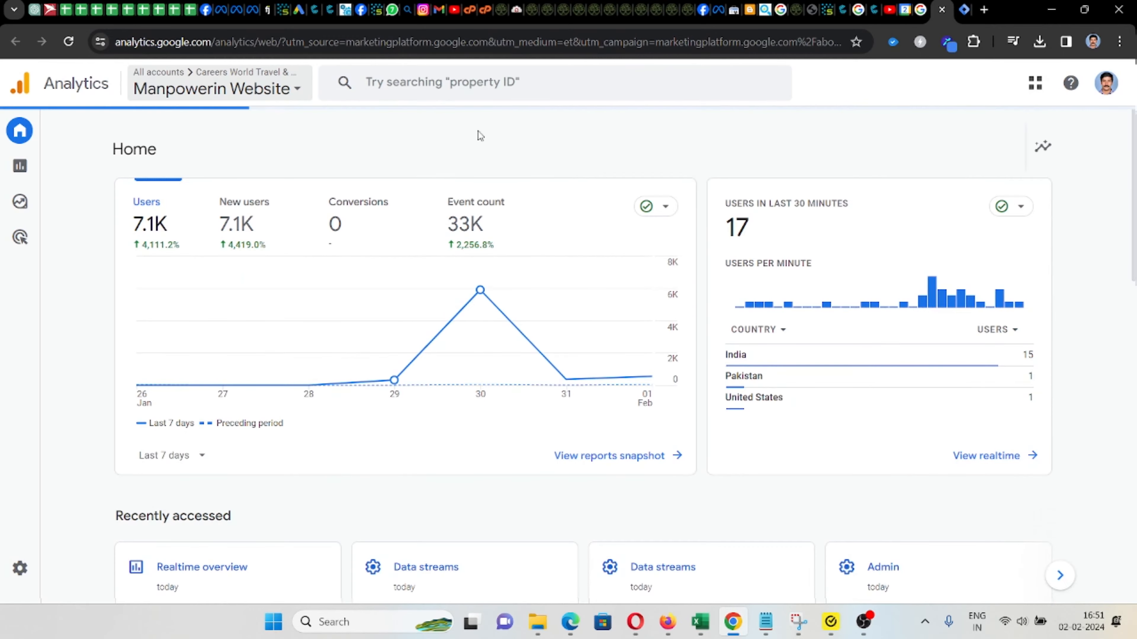
pyautogui.click(20, 571)
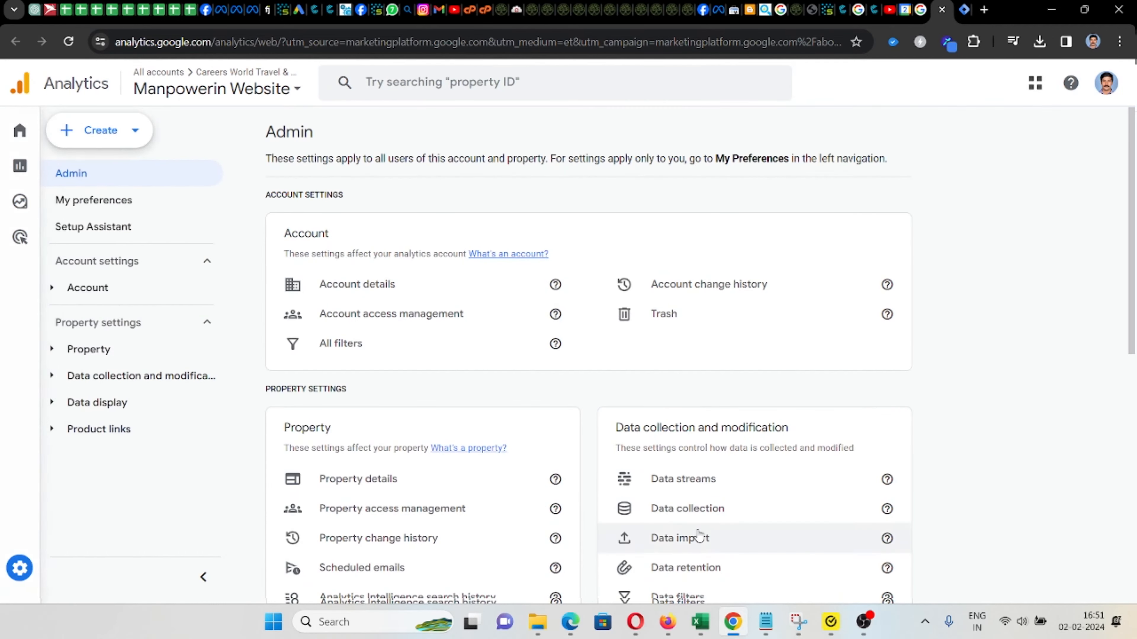
pyautogui.click(686, 478)
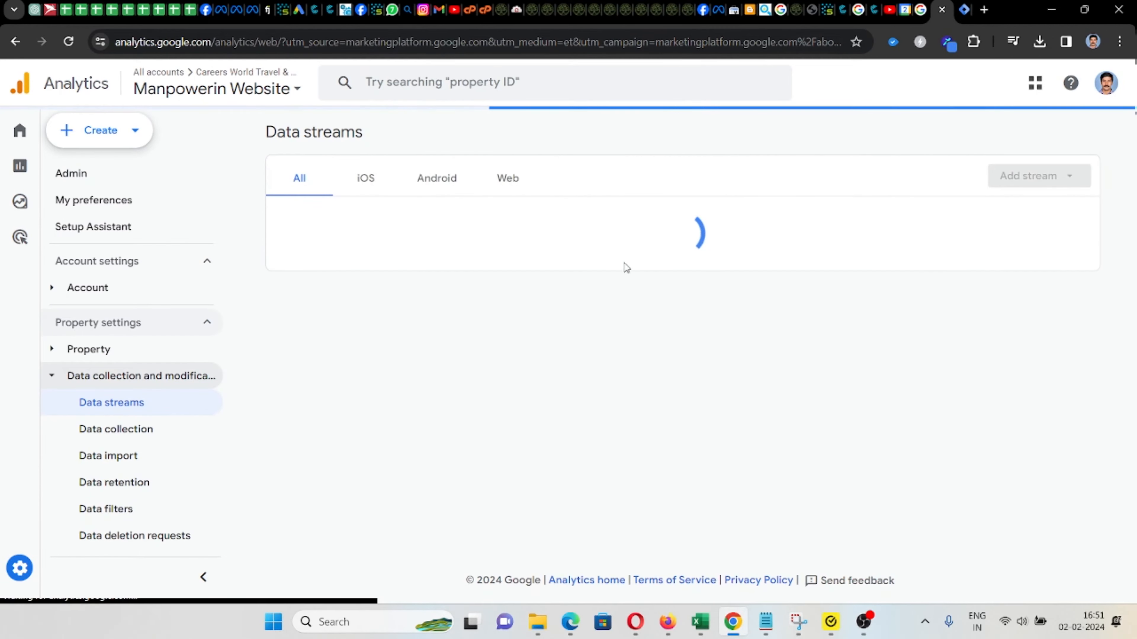
pyautogui.click(770, 226)
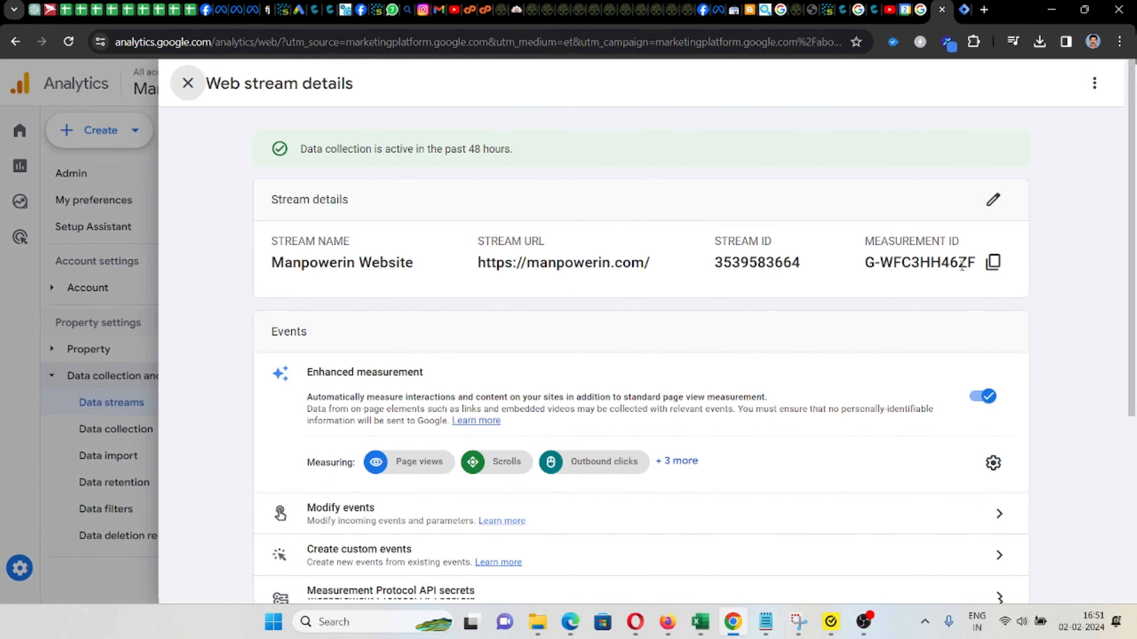
pyautogui.click(993, 269)
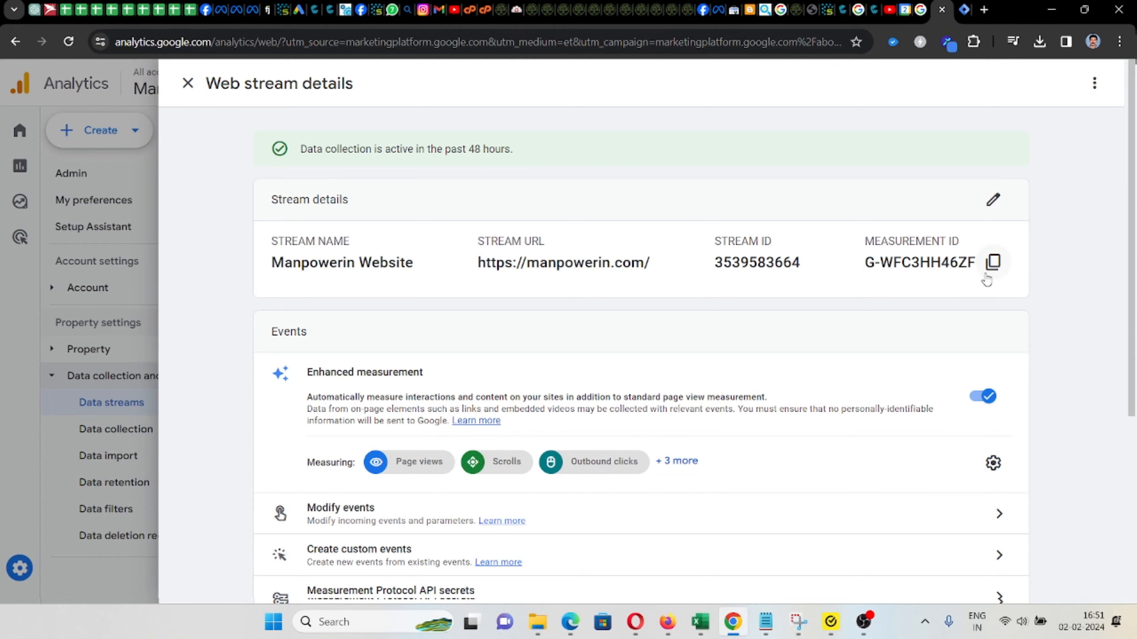
pyautogui.click(994, 262)
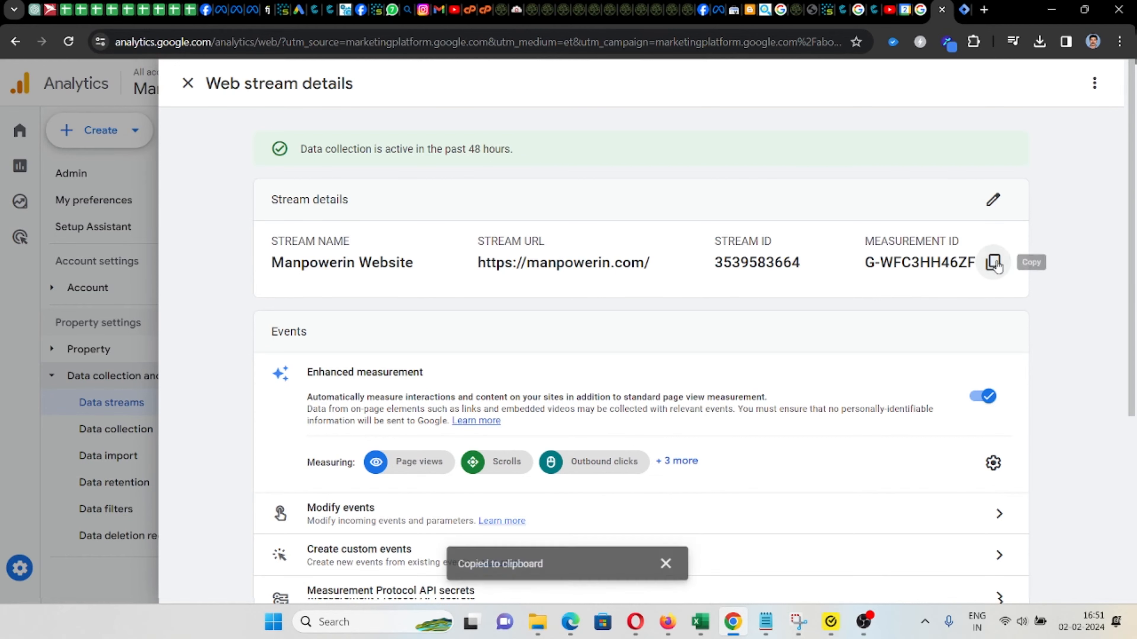
# - Return to Tag Manager and paste the copied measurement ID into the GA4 event tag
pyautogui.click(964, 10)
pyautogui.hotkey('ctrl', 'v')
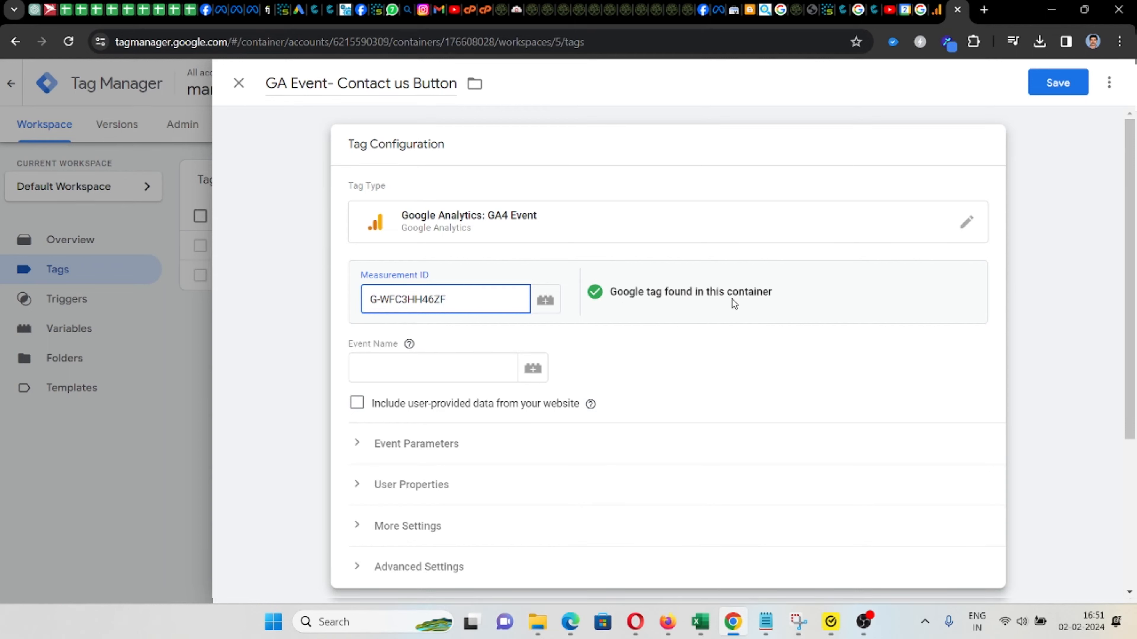
pyautogui.click(508, 336)
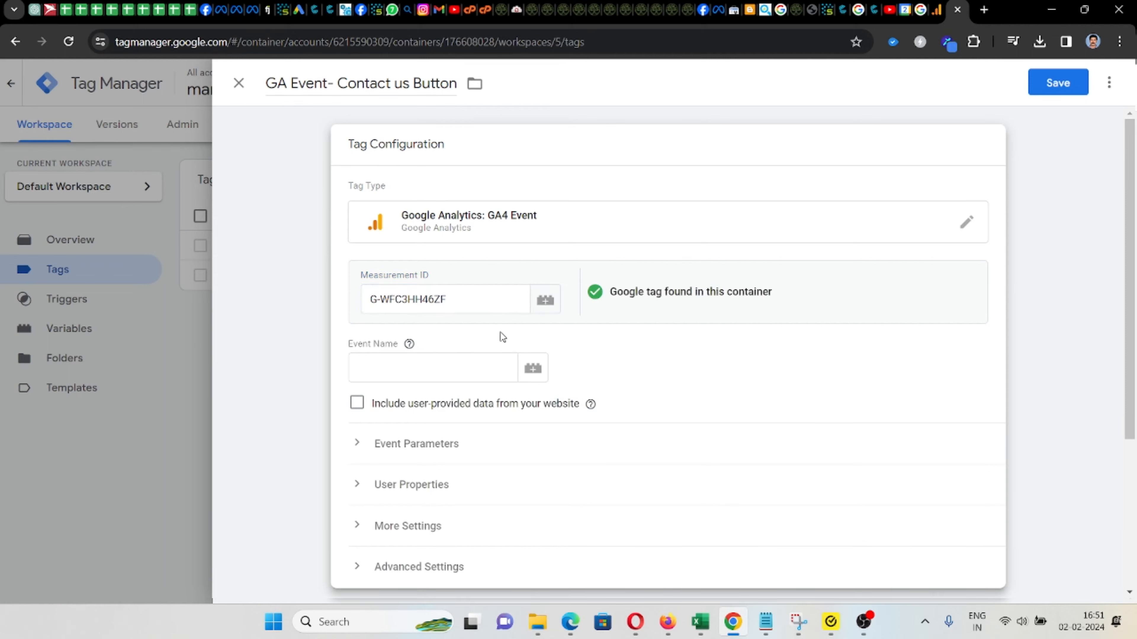
# - Set the tag's event name to "Contact us Button Click"
pyautogui.click(433, 368)
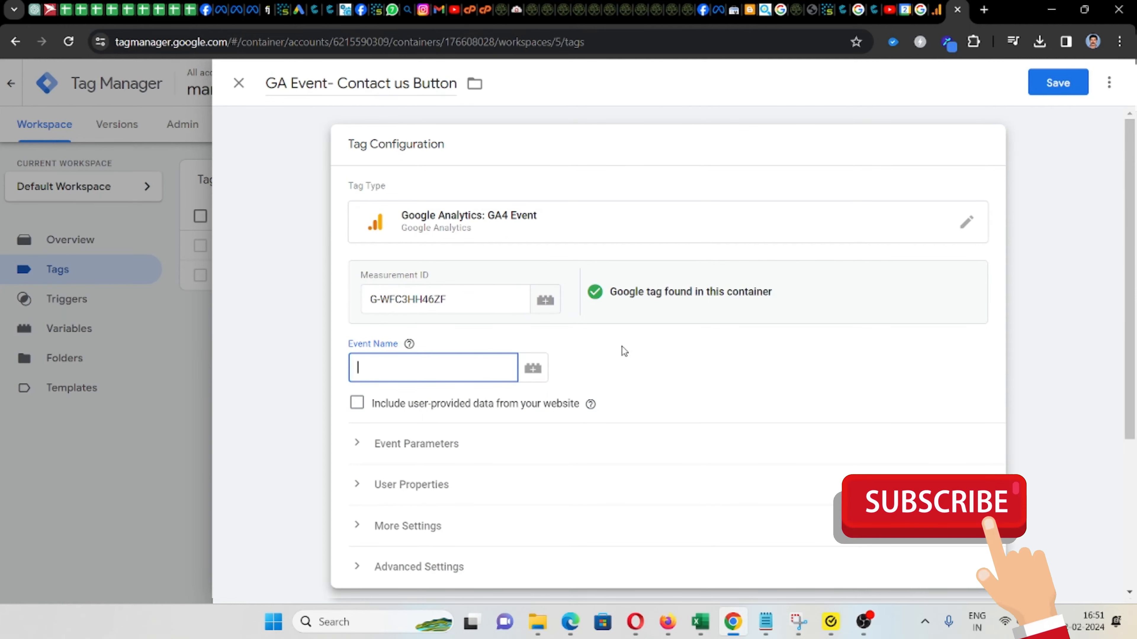
pyautogui.write('Co')
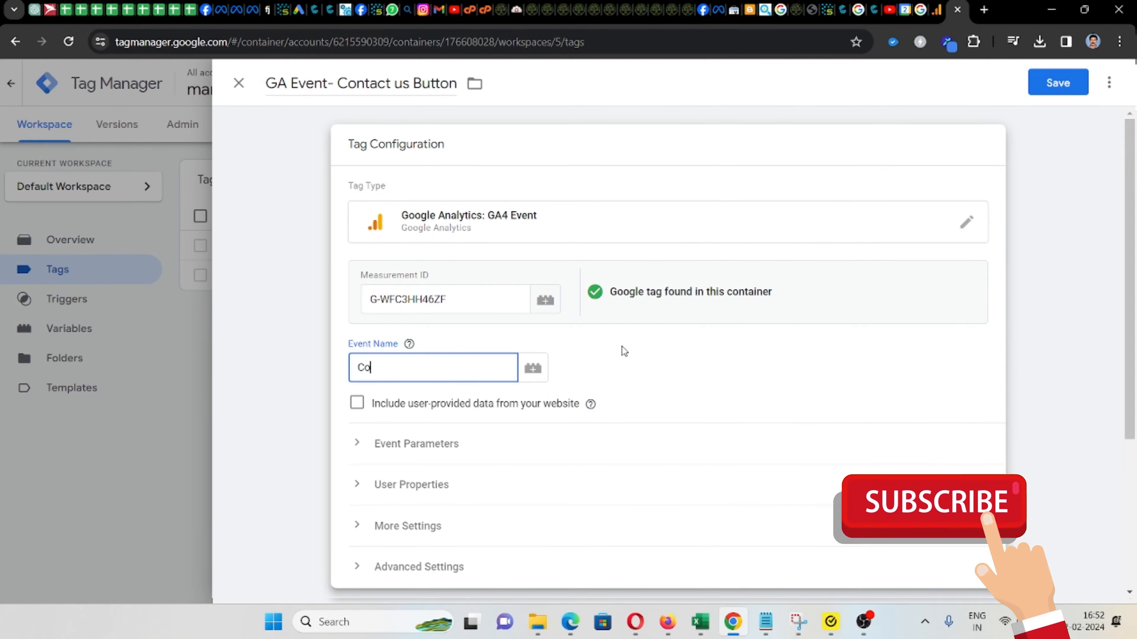
pyautogui.write('ntact us')
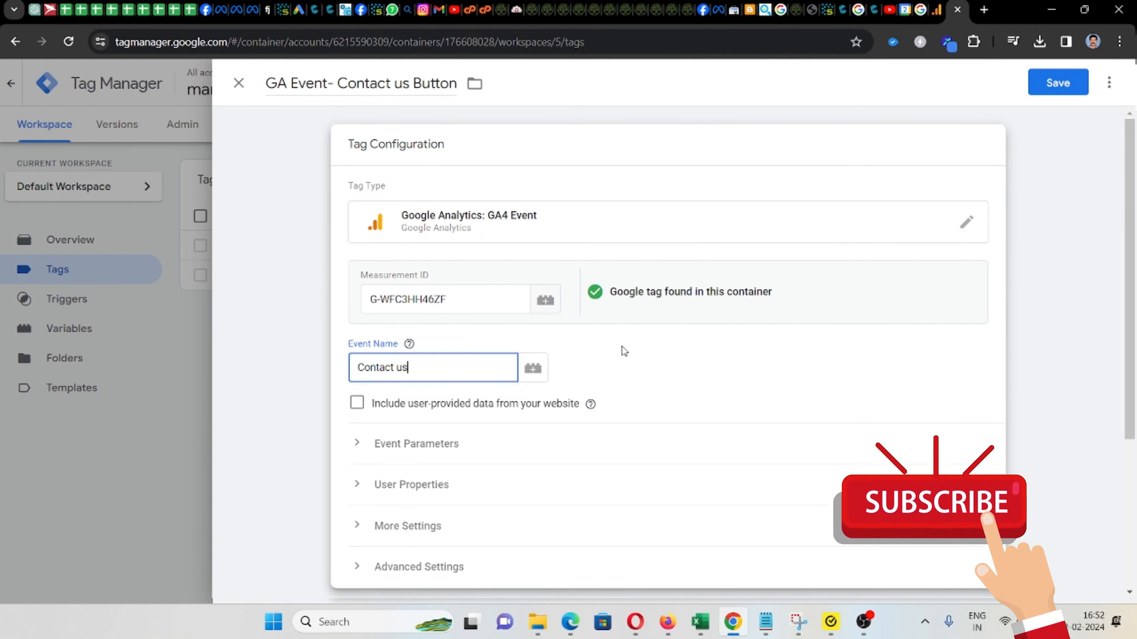
pyautogui.write(' Button')
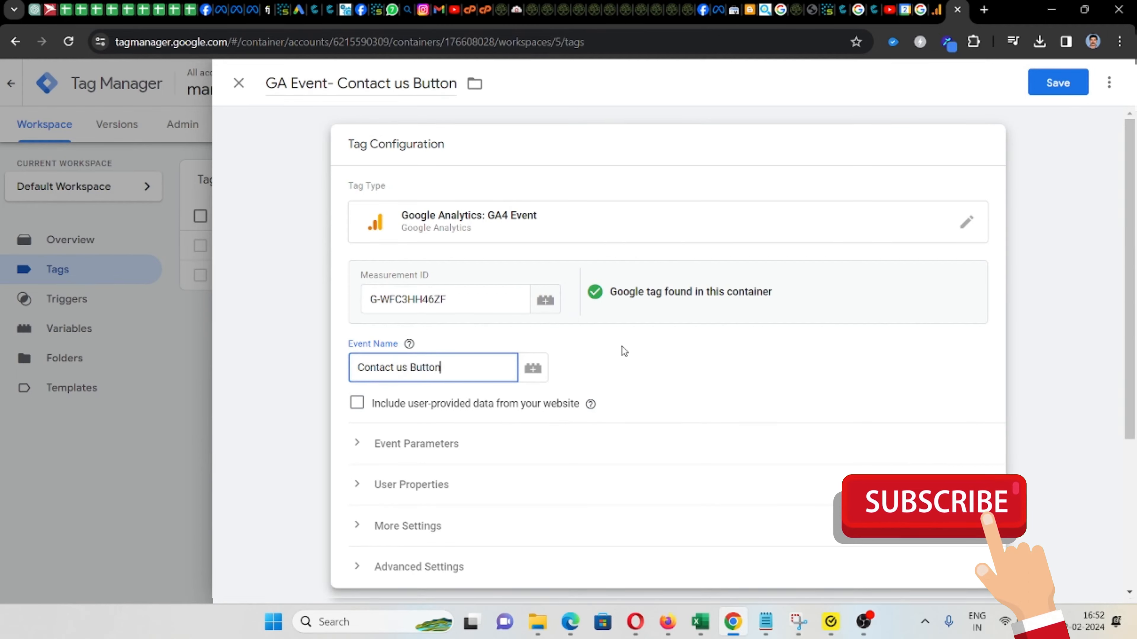
pyautogui.write(' Click')
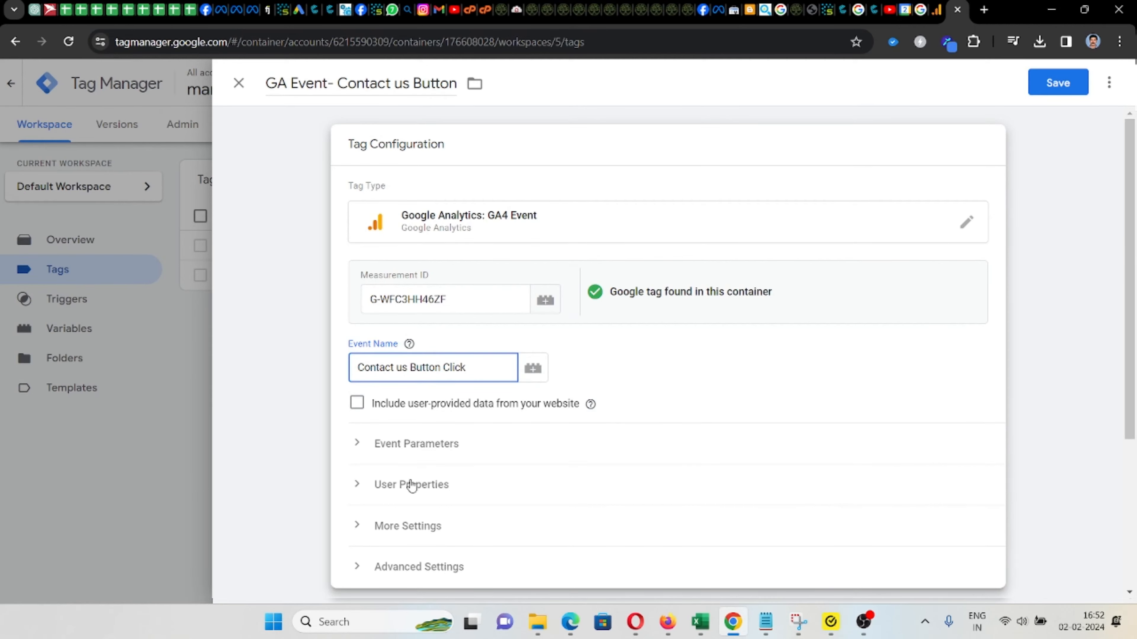
# - Add an event parameter "method" with the value "Contact us button Click" to the tag
pyautogui.scroll(-2, 423, 415)
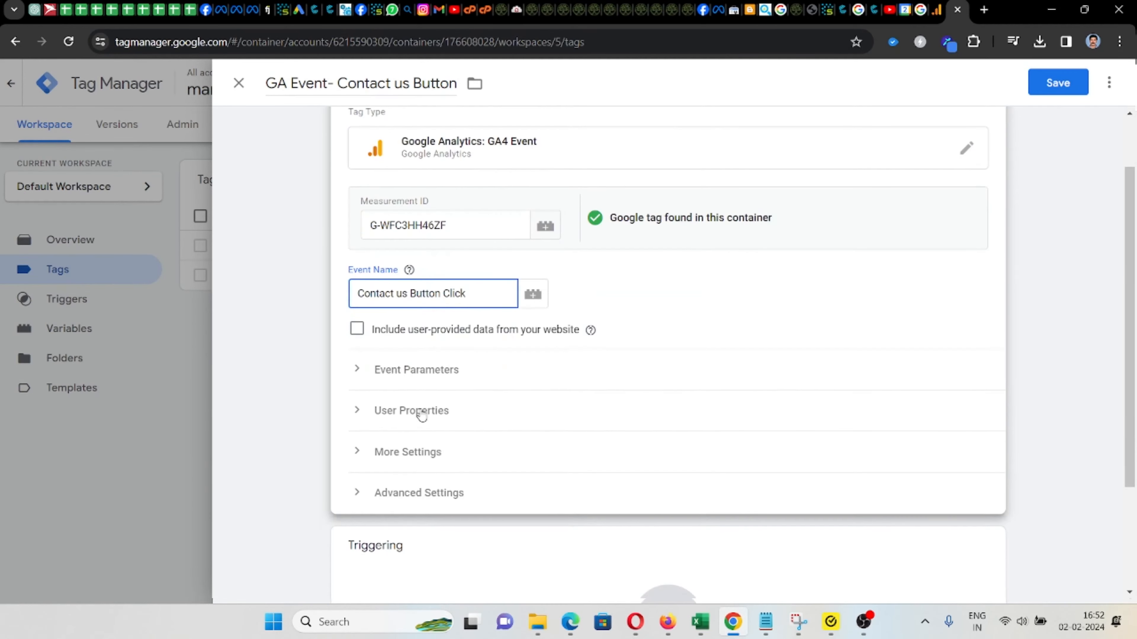
pyautogui.click(418, 380)
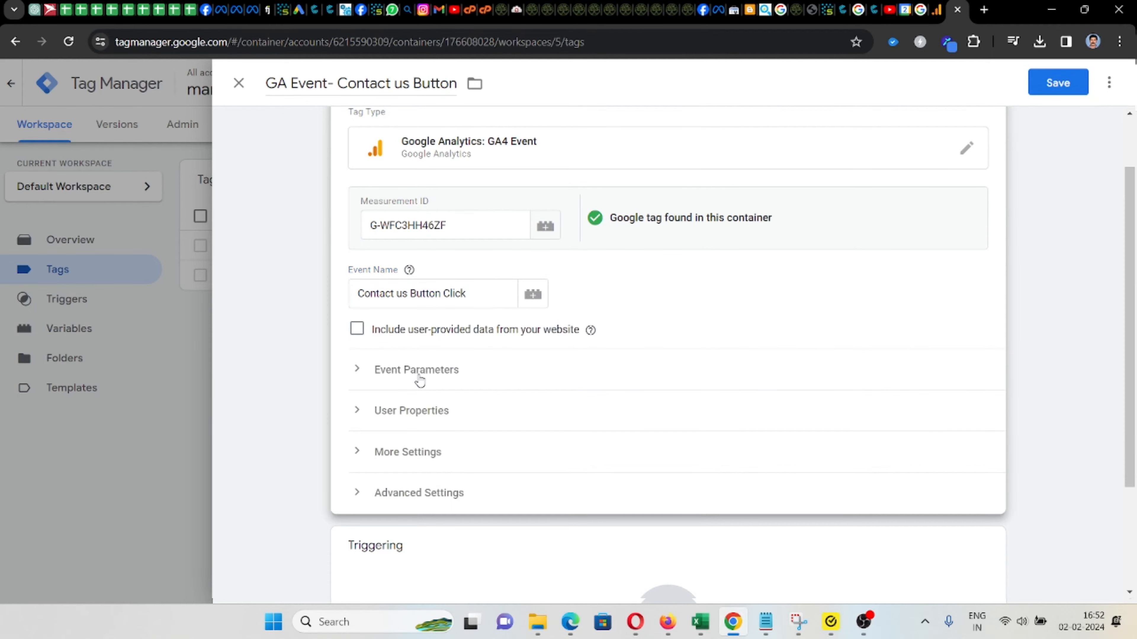
pyautogui.click(443, 475)
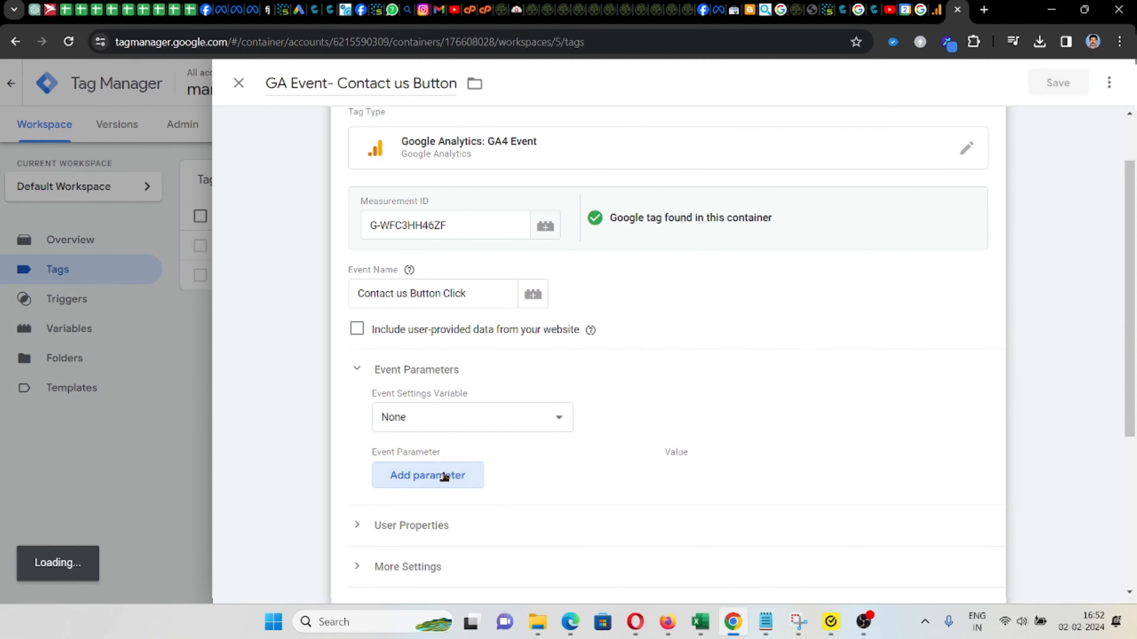
pyautogui.scroll(-2, 544, 452)
pyautogui.click(508, 405)
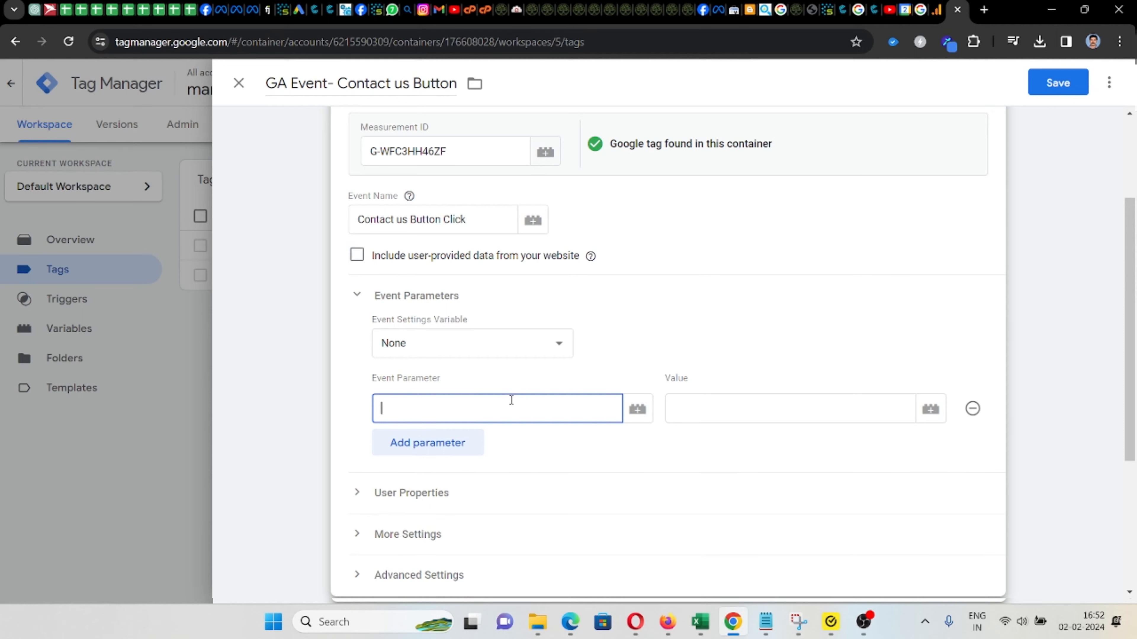
pyautogui.write('me')
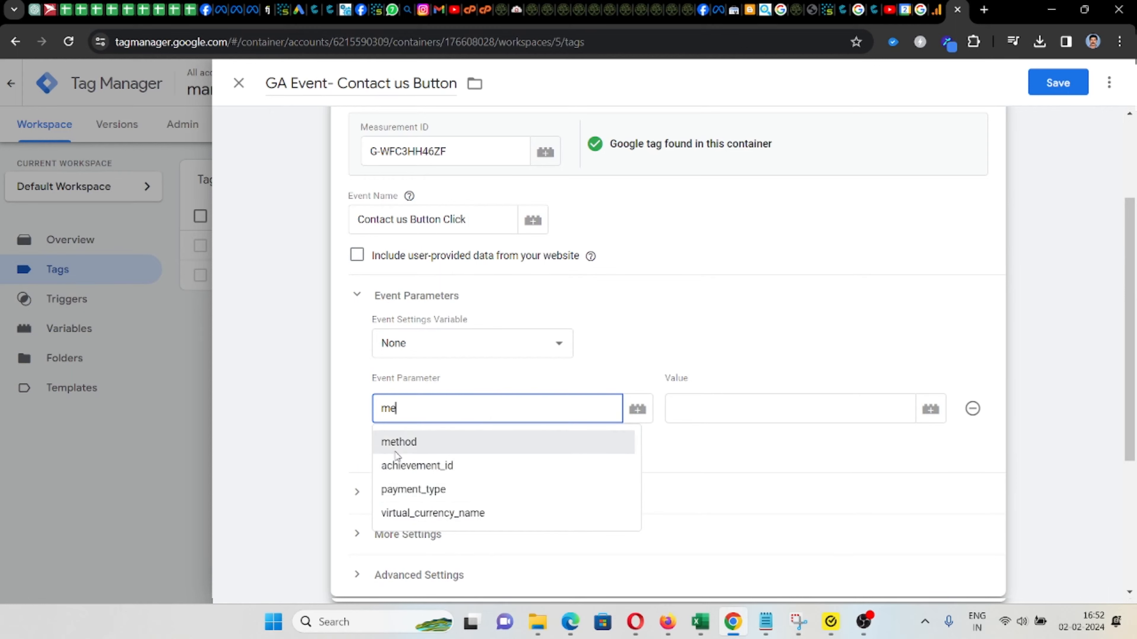
pyautogui.click(410, 442)
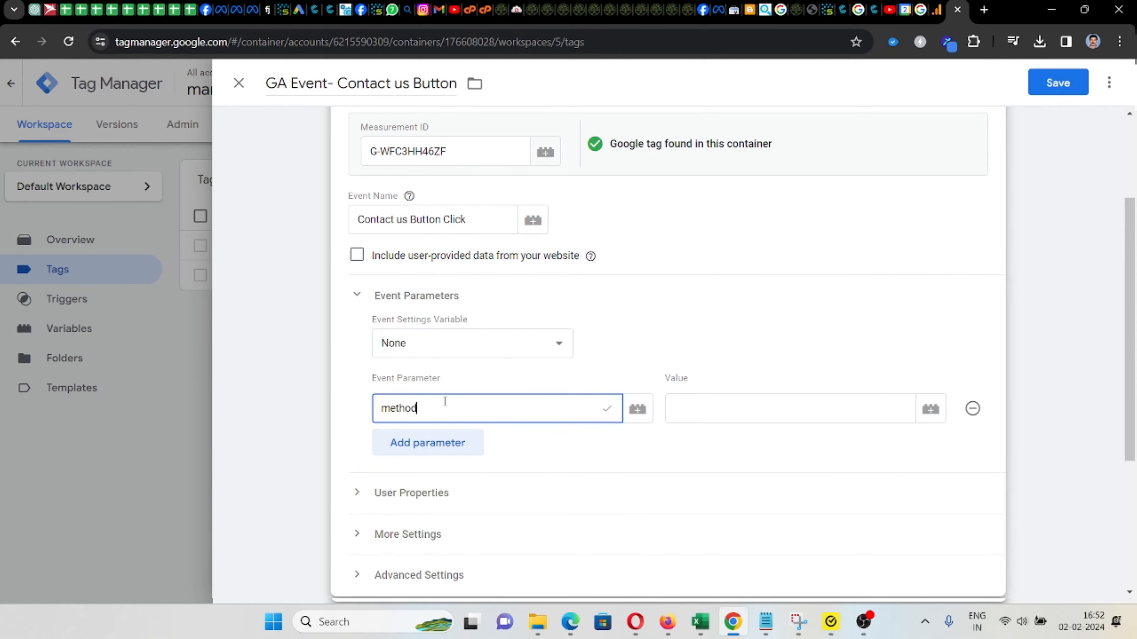
pyautogui.click(714, 403)
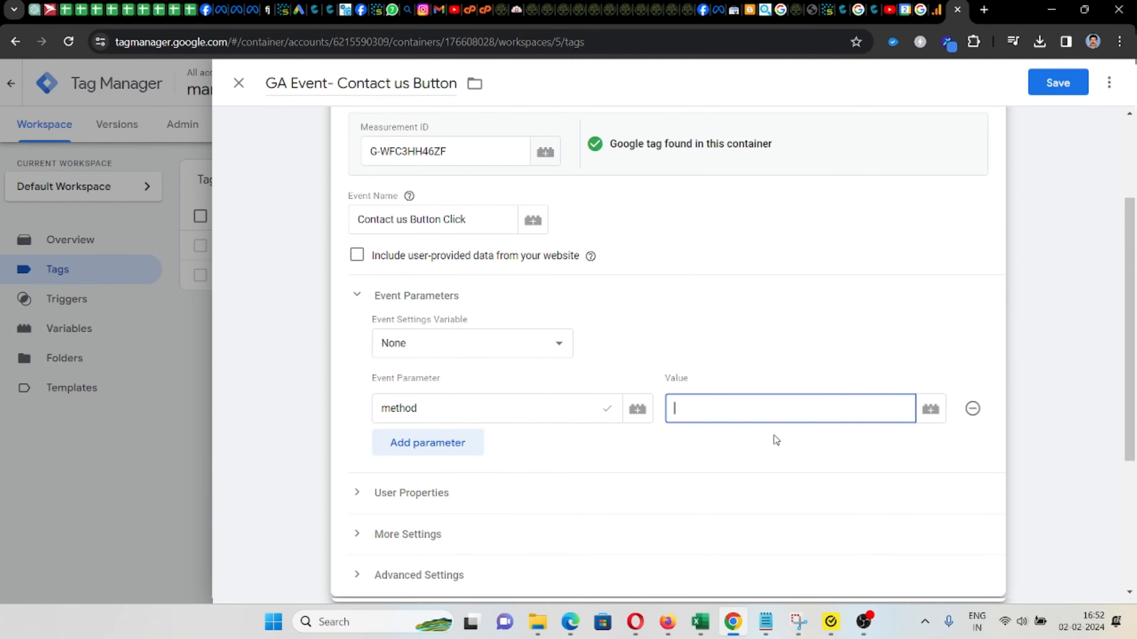
pyautogui.write('Contact us button Click')
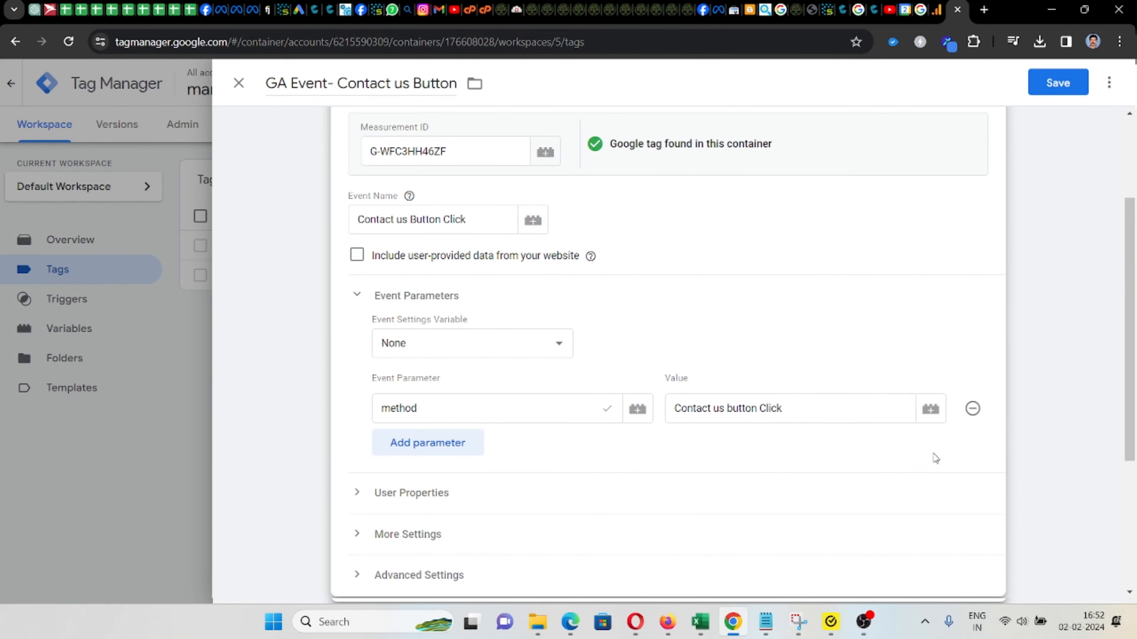
# - Create a new trigger for the tag and name it "Contact us button Clicks"
pyautogui.scroll(-2, 932, 445)
pyautogui.scroll(-2, 920, 441)
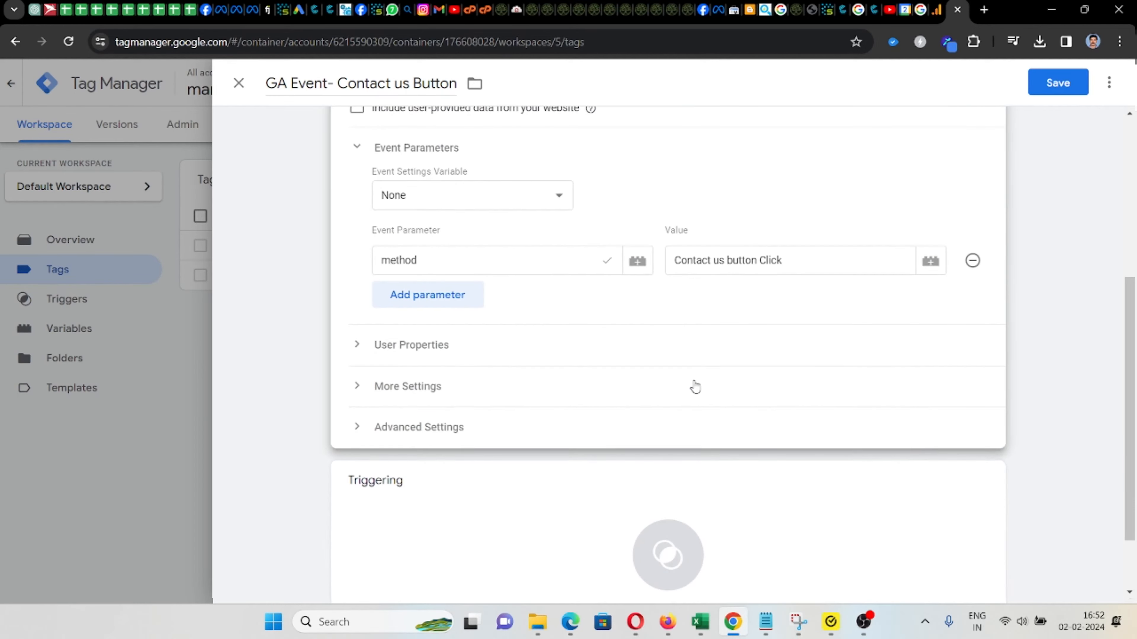
pyautogui.scroll(-2, 537, 396)
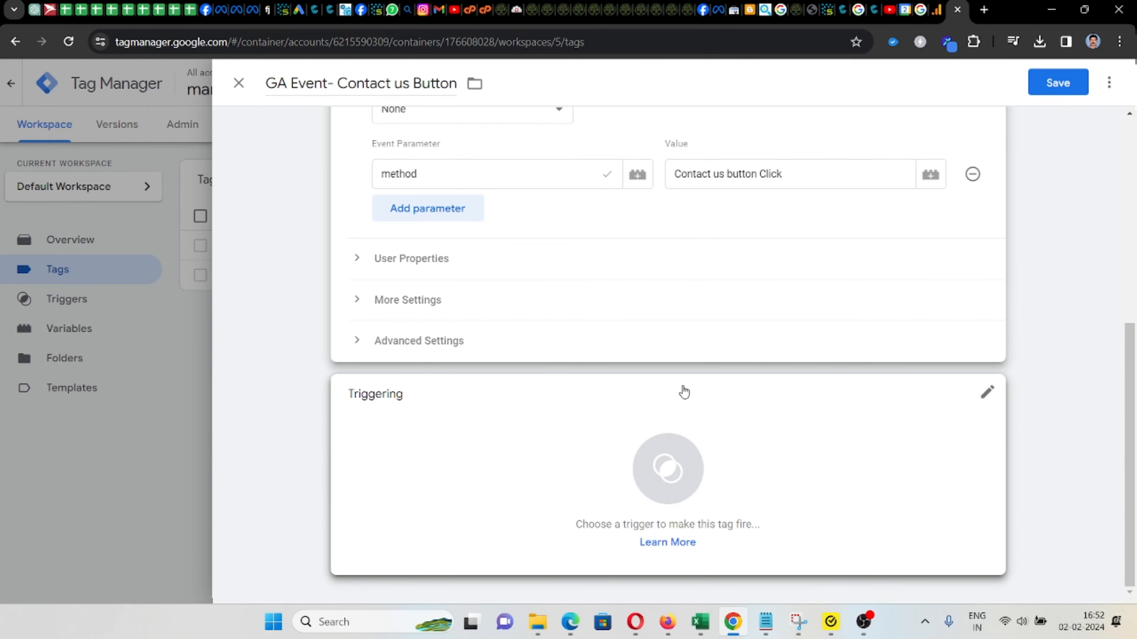
pyautogui.click(987, 398)
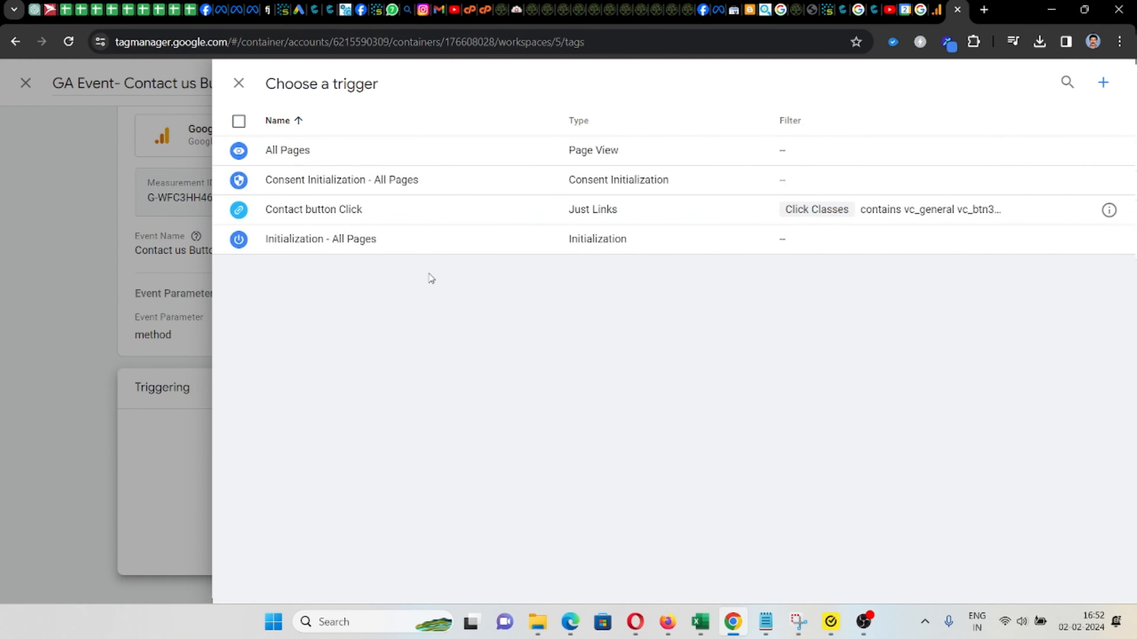
pyautogui.click(1101, 88)
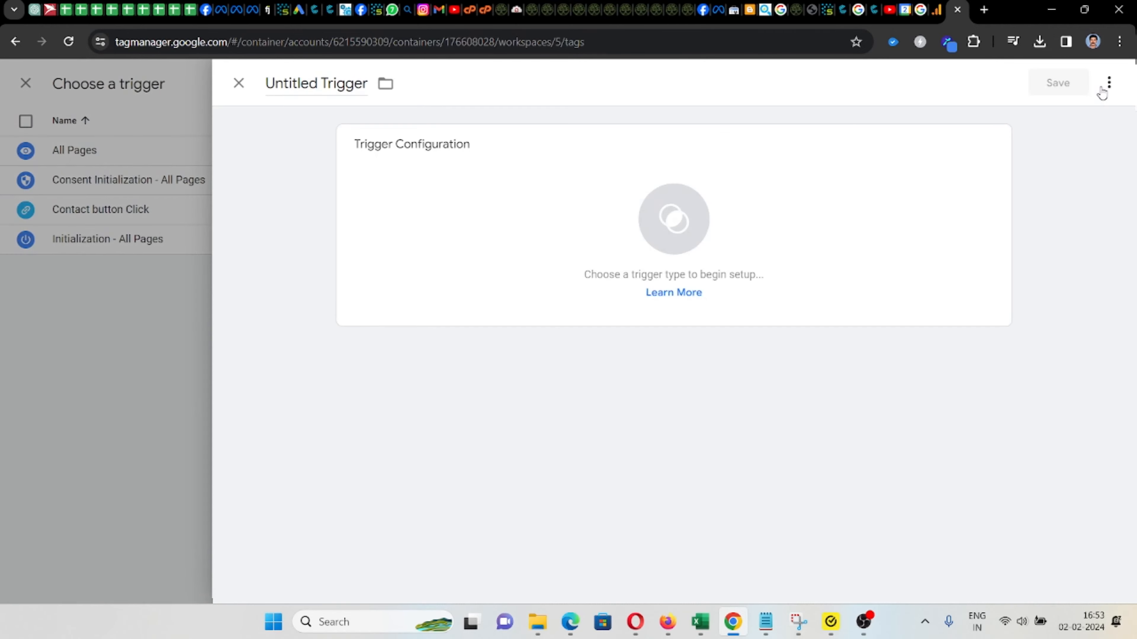
pyautogui.click(336, 85)
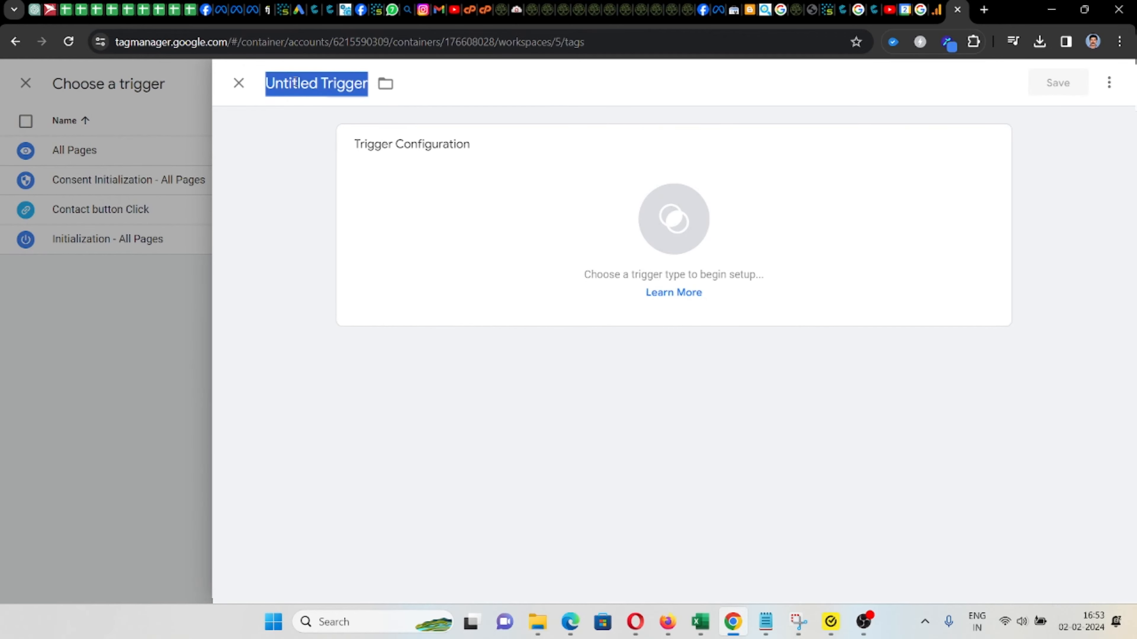
pyautogui.write('Cont')
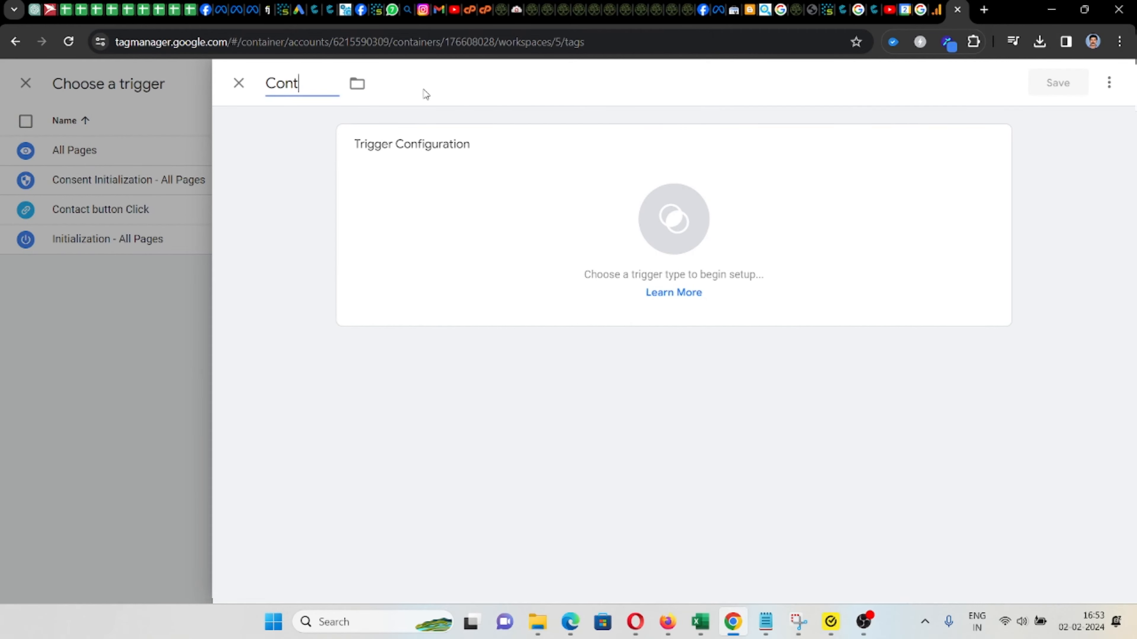
pyautogui.write('act us buttone c')
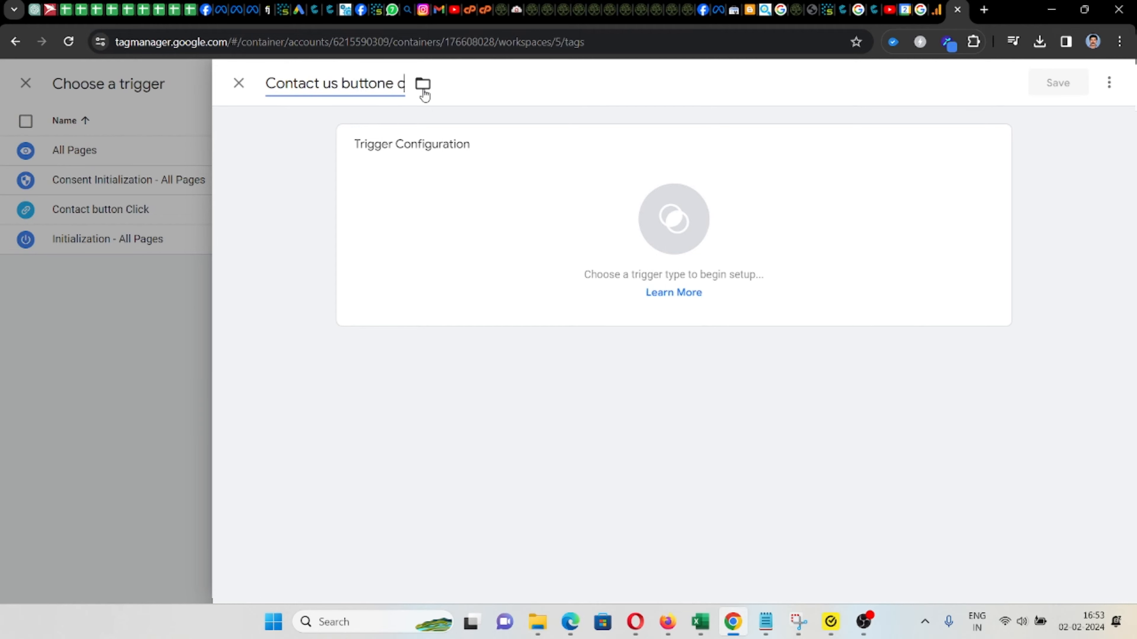
pyautogui.press('BackSpace')
pyautogui.press('BackSpace')
pyautogui.press('BackSpace')
pyautogui.write('Clicks')
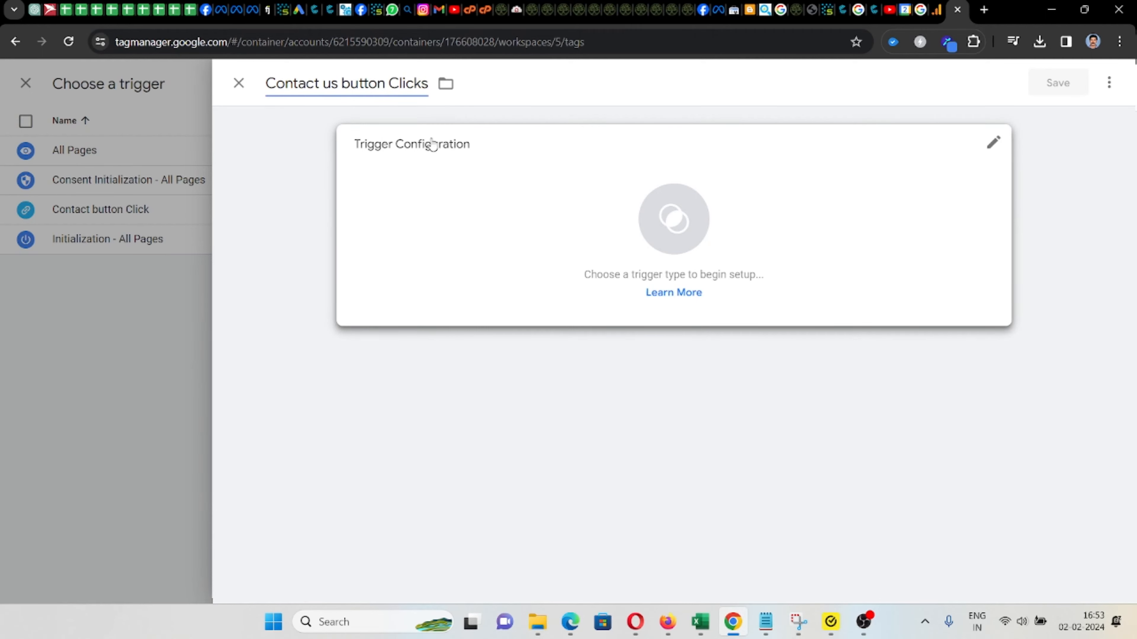
# - Set the trigger type to Click - Just Links and make it fire on Some Link Clicks
pyautogui.click(989, 149)
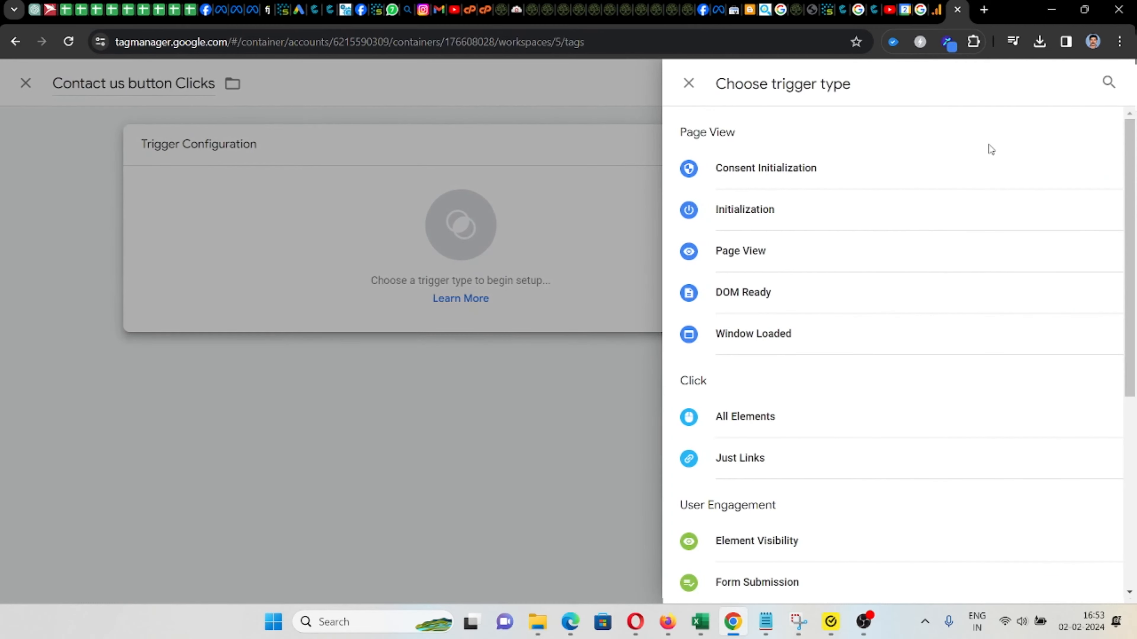
pyautogui.scroll(-2, 747, 393)
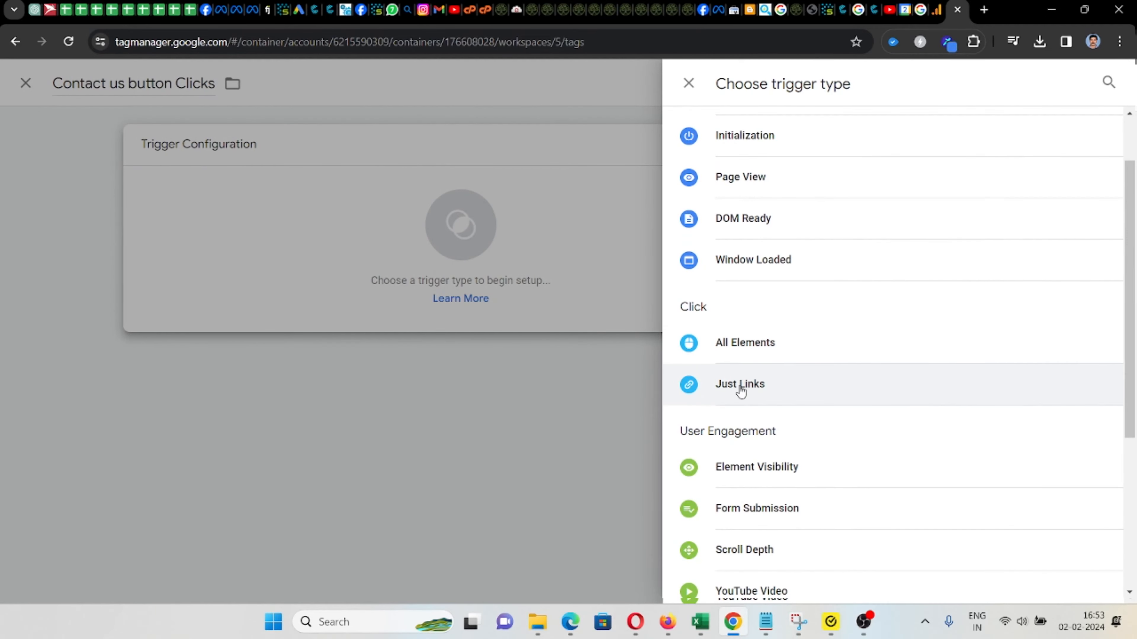
pyautogui.click(741, 391)
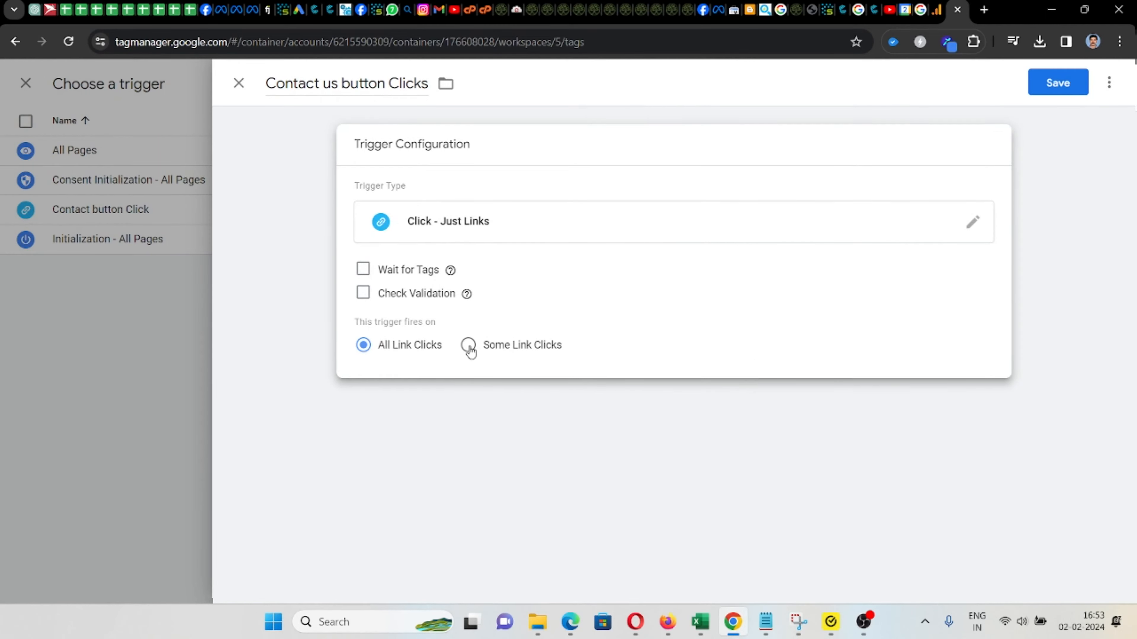
pyautogui.click(468, 346)
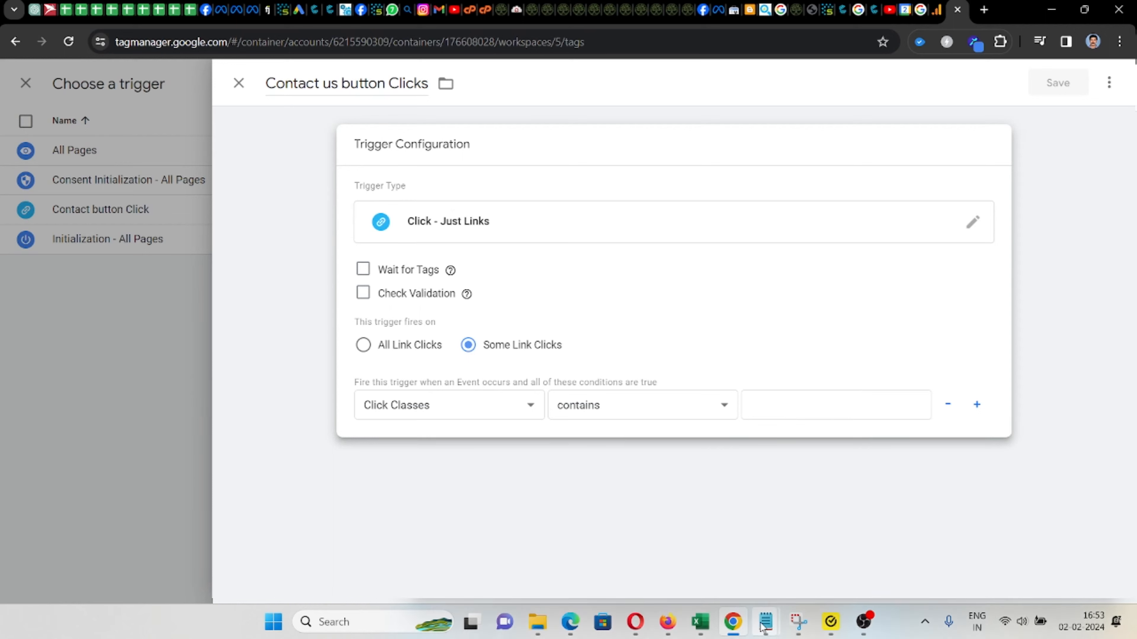
# - Make the trigger fire when Click Classes contains the copied button class string ending in "style-modern vc_btn3-color-primary", and save the trigger and tag
pyautogui.hotkey('alt', 'Tab')
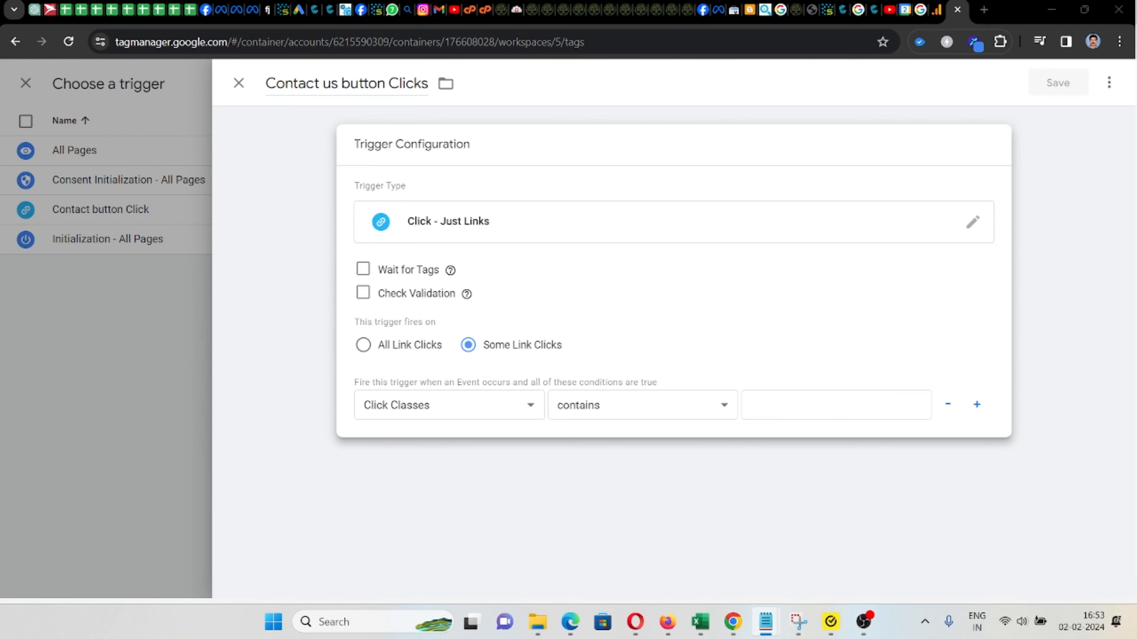
pyautogui.hotkey('alt', 'Tab')
pyautogui.click(764, 407)
pyautogui.write('style-modern vc_btn3-color-primary')
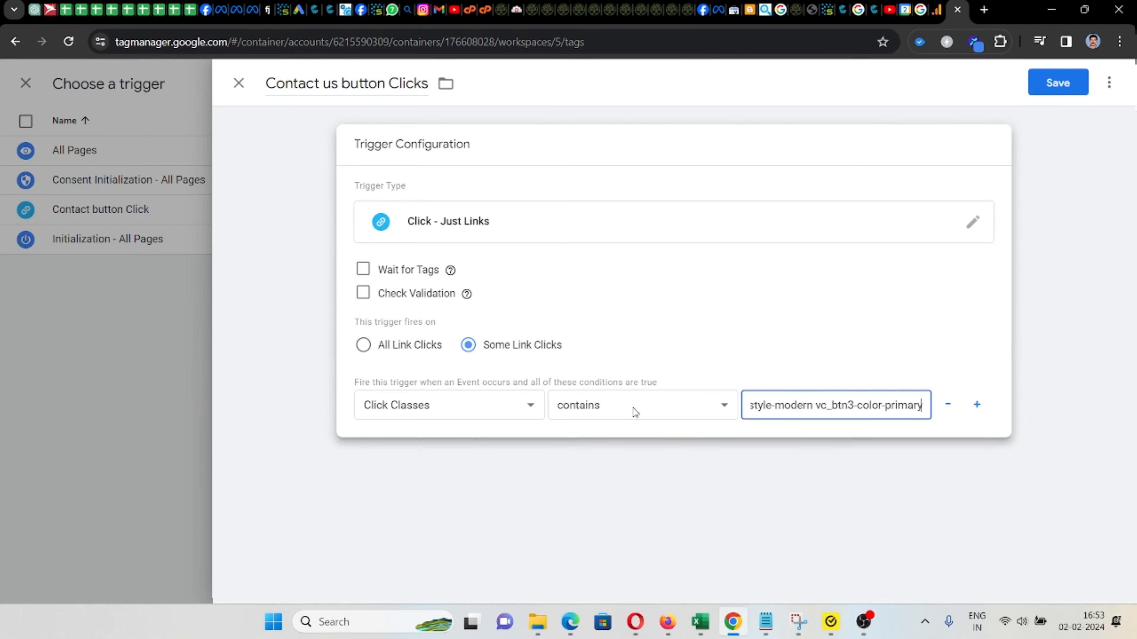
pyautogui.tripleClick(808, 398)
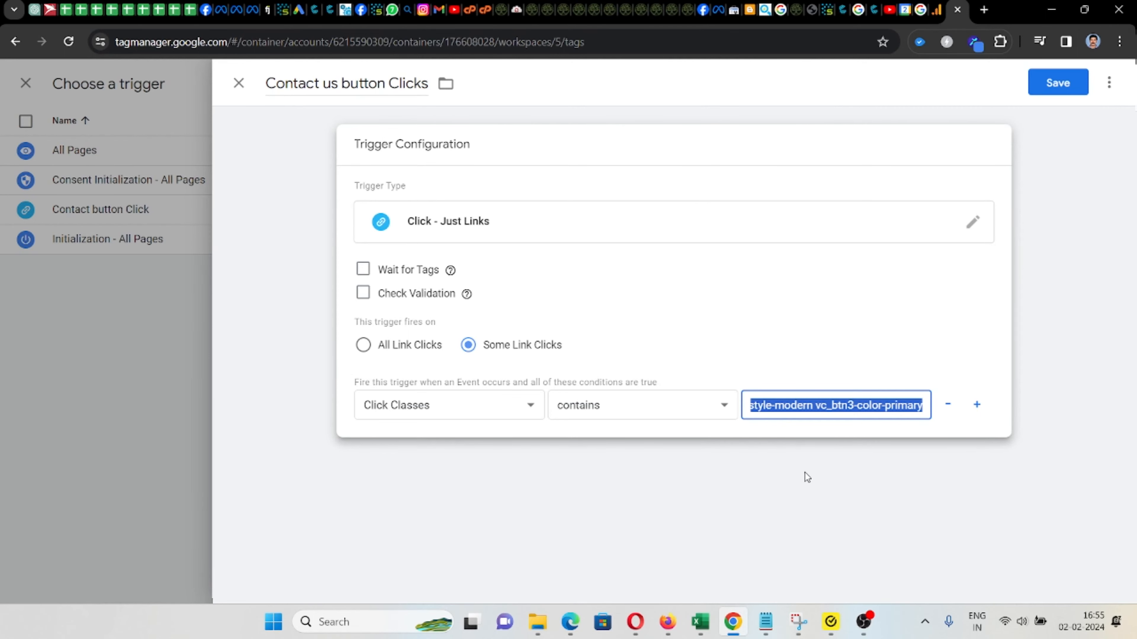
pyautogui.click(1052, 82)
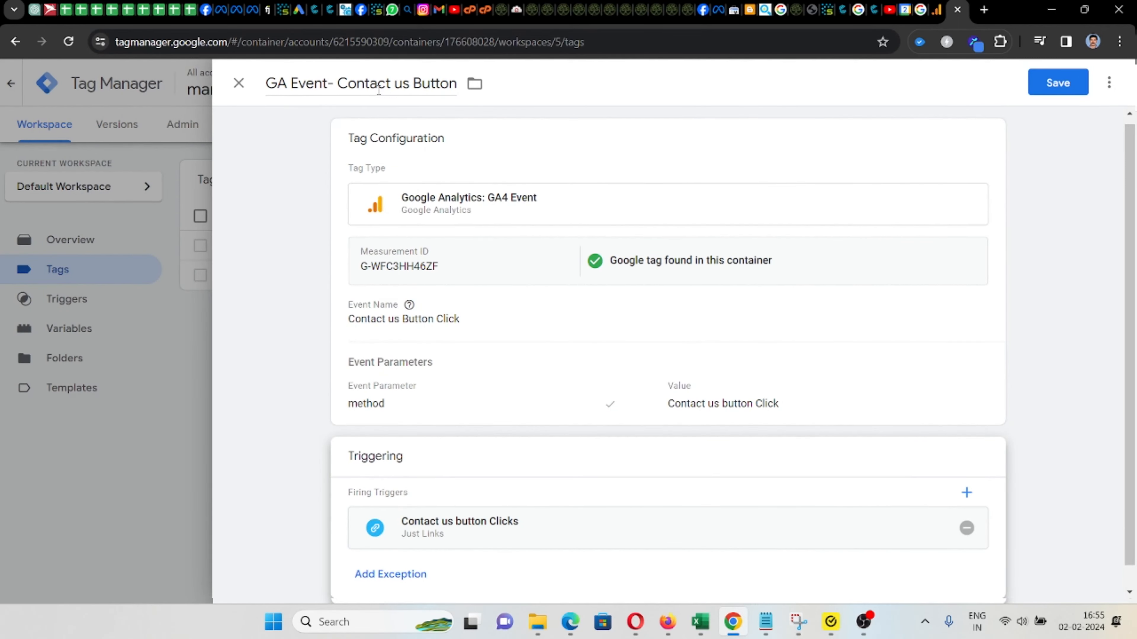
pyautogui.click(1052, 91)
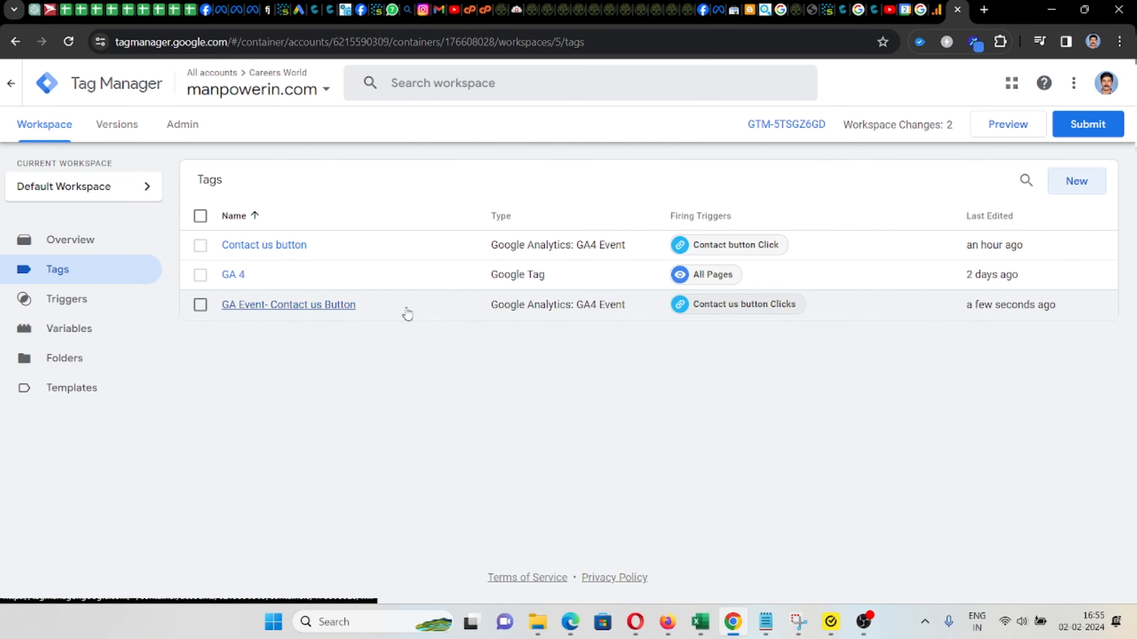
pyautogui.click(200, 306)
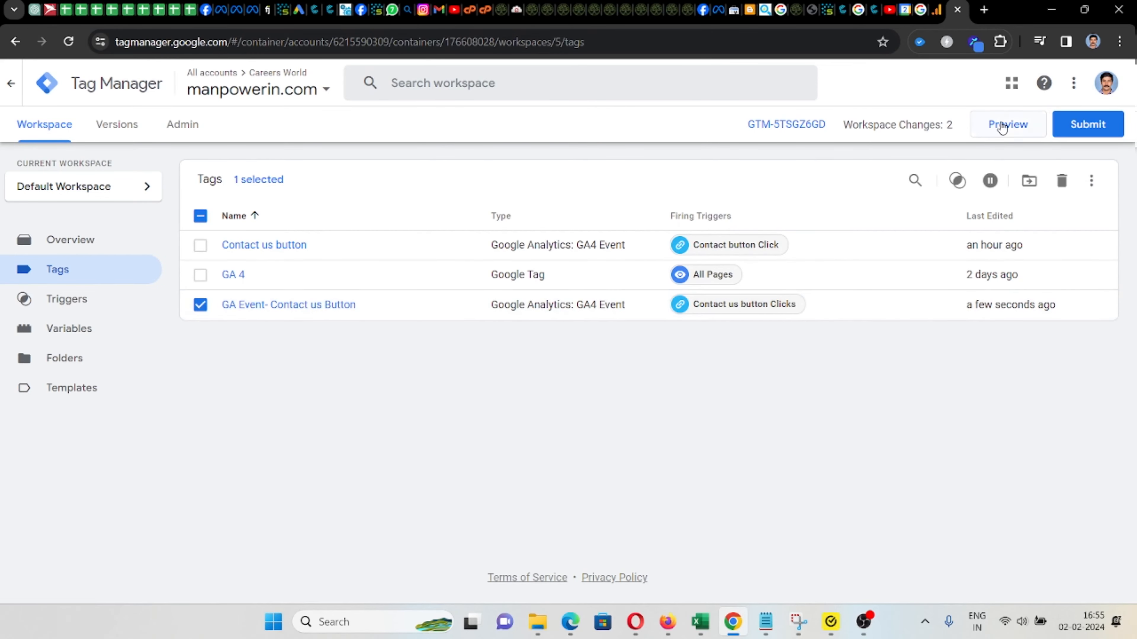
pyautogui.click(1009, 131)
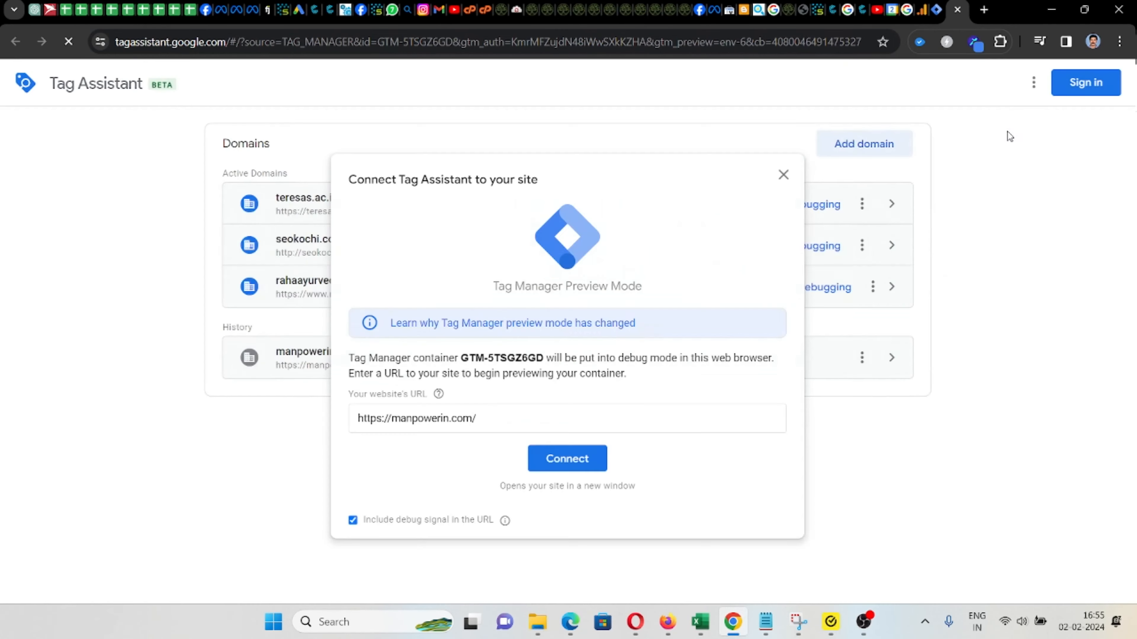
pyautogui.click(495, 421)
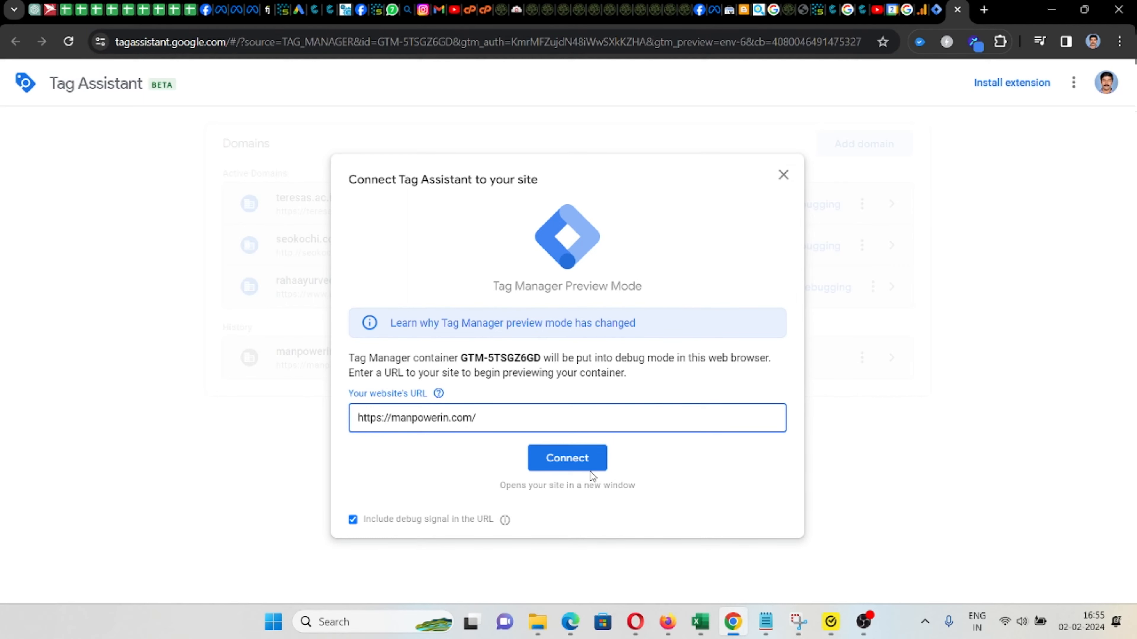
pyautogui.click(582, 459)
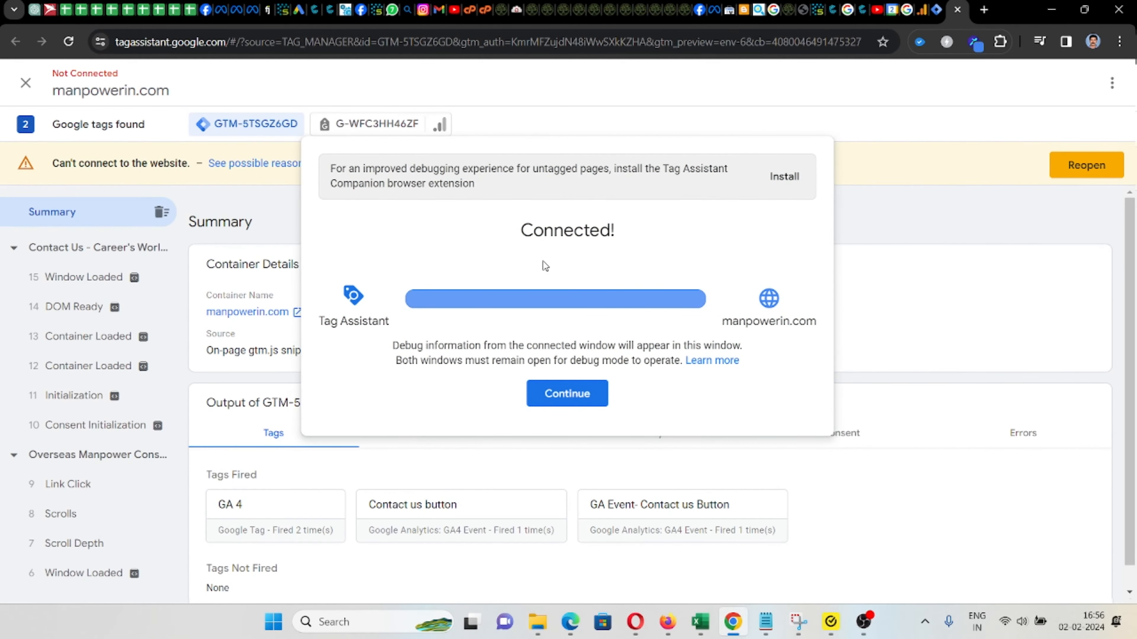
pyautogui.click(575, 399)
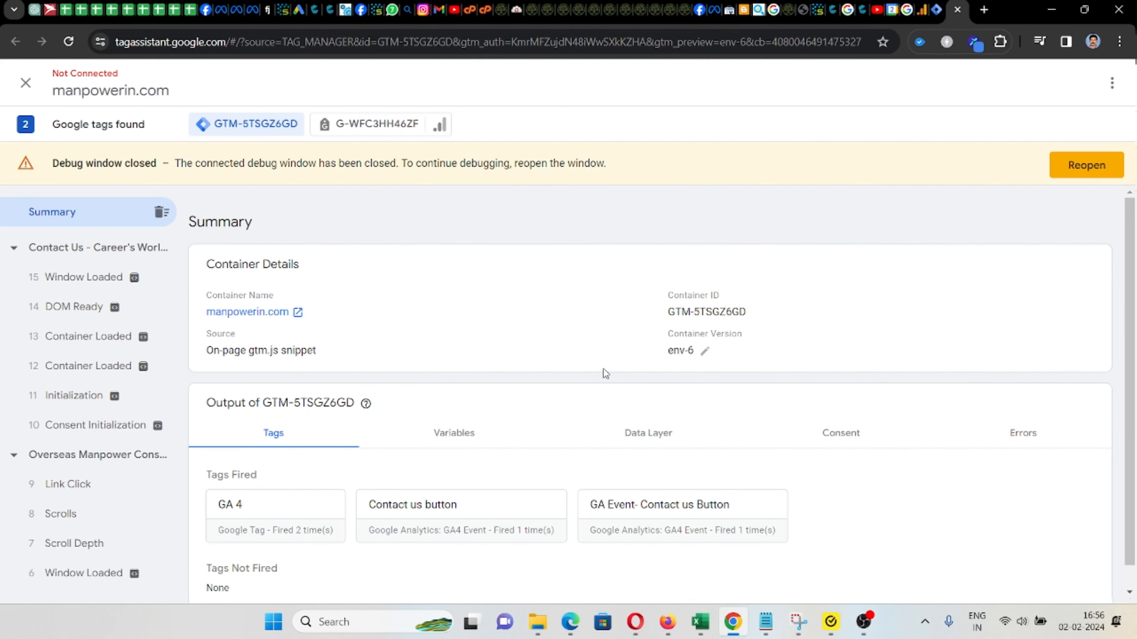
# - Examine which tags fired in the debug summary and the Container Loaded events, and close the debug session
pyautogui.scroll(-1, 603, 369)
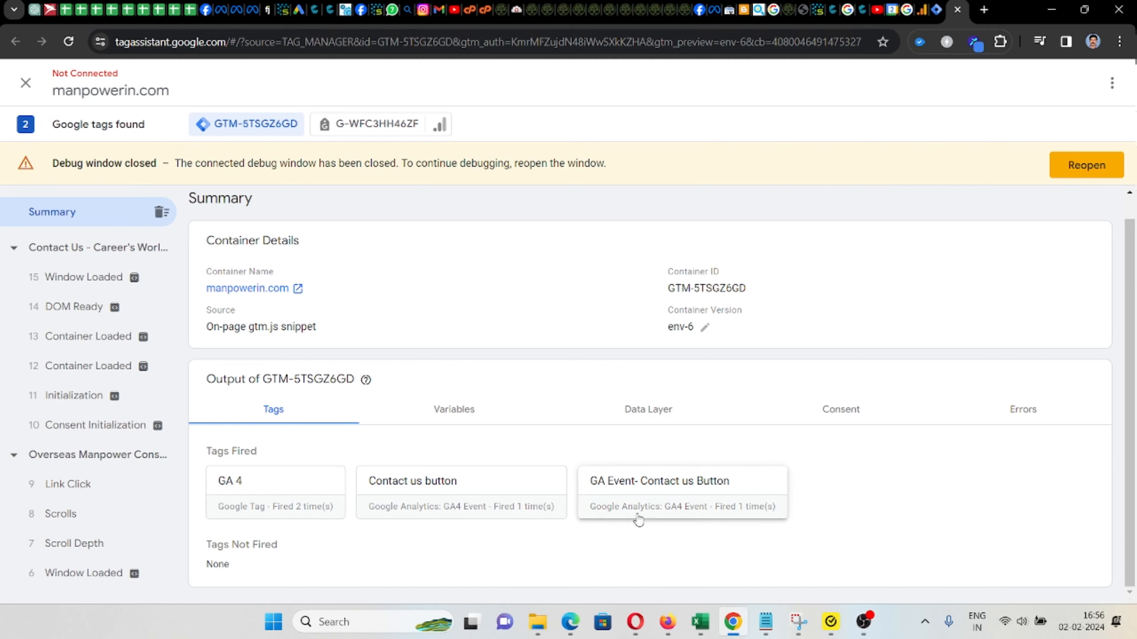
pyautogui.click(104, 367)
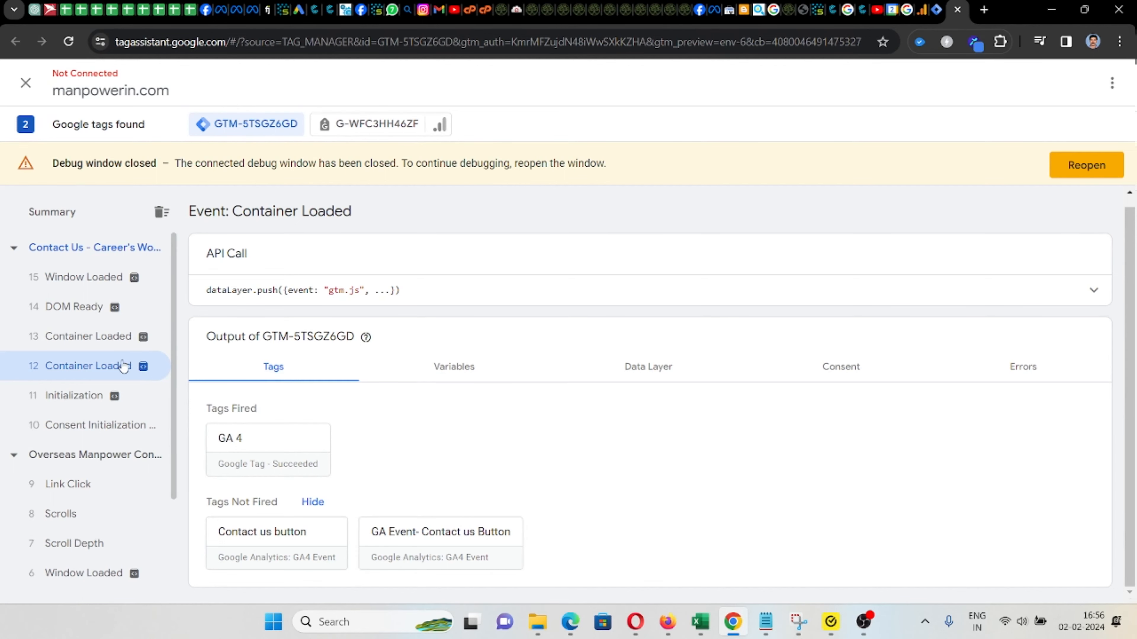
pyautogui.click(112, 336)
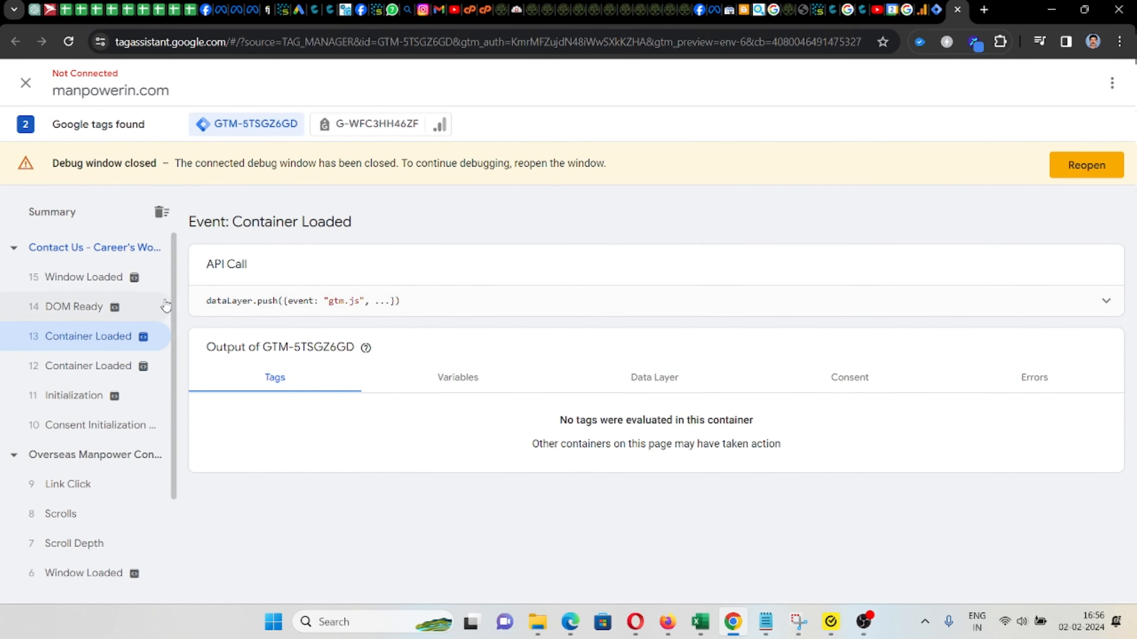
pyautogui.click(67, 367)
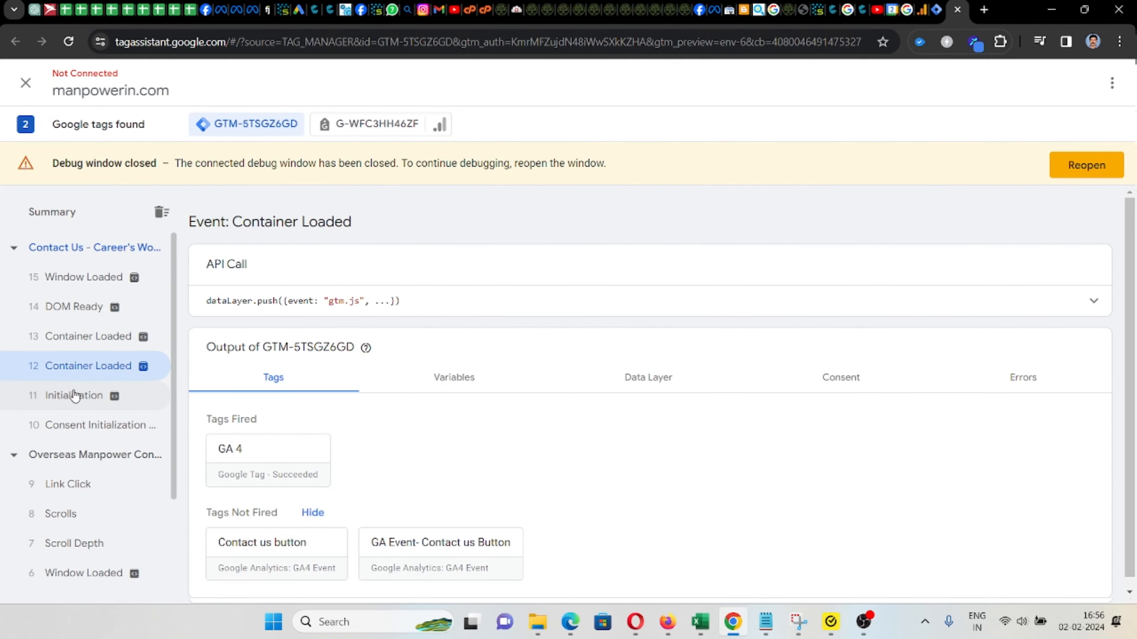
pyautogui.click(25, 83)
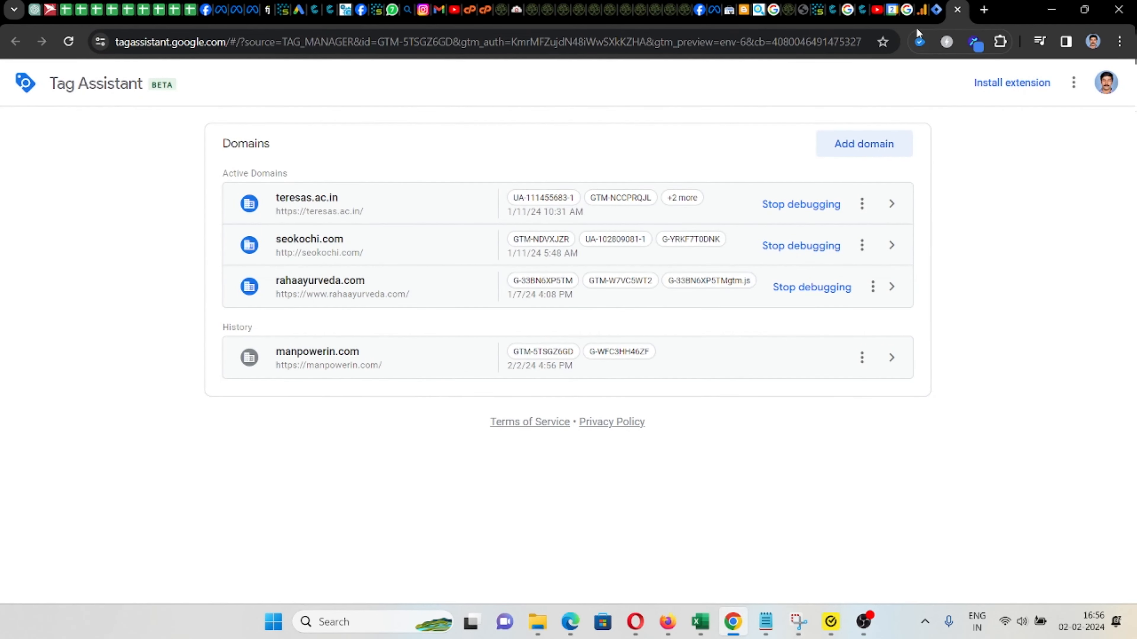
# - Return to the Tag Manager workspace and publish the changes live without a version name or description
pyautogui.click(937, 14)
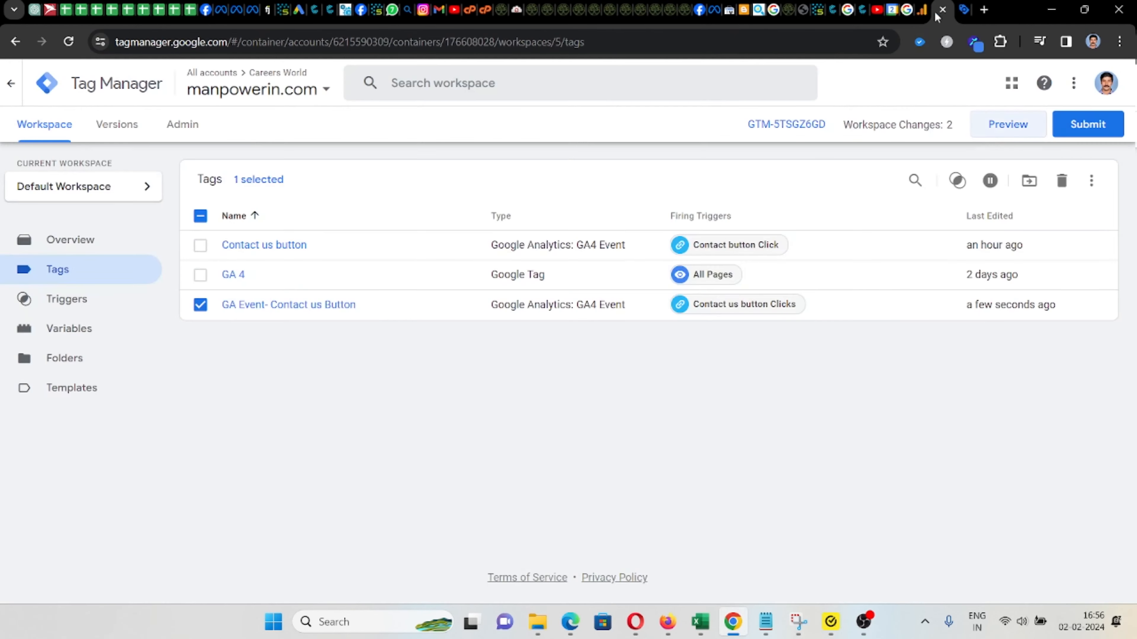
pyautogui.click(1089, 129)
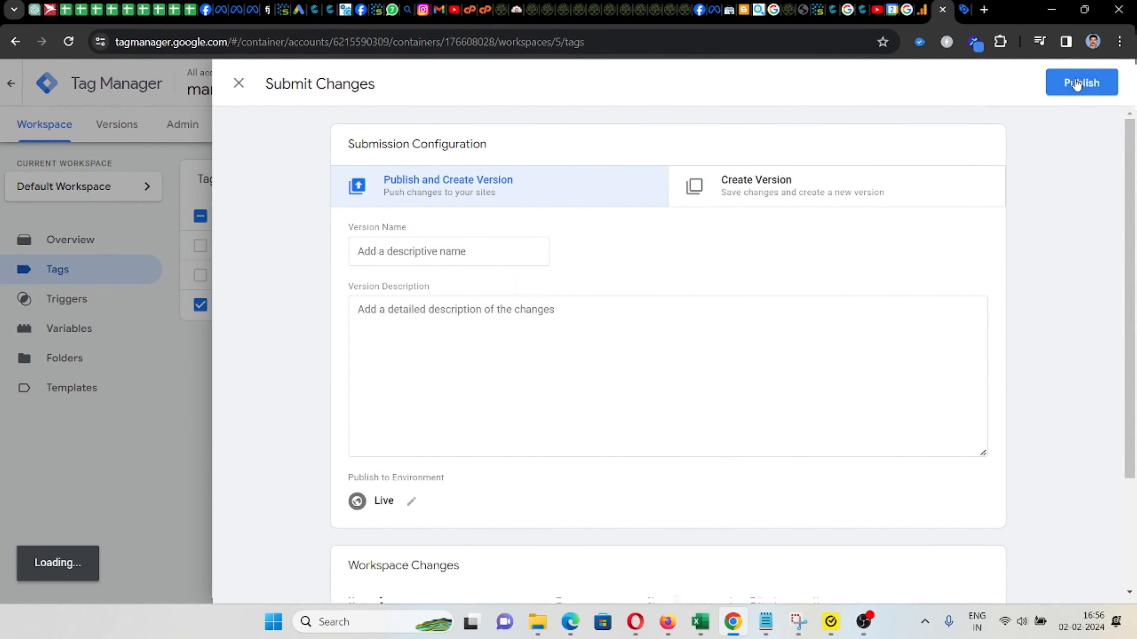
pyautogui.click(1078, 82)
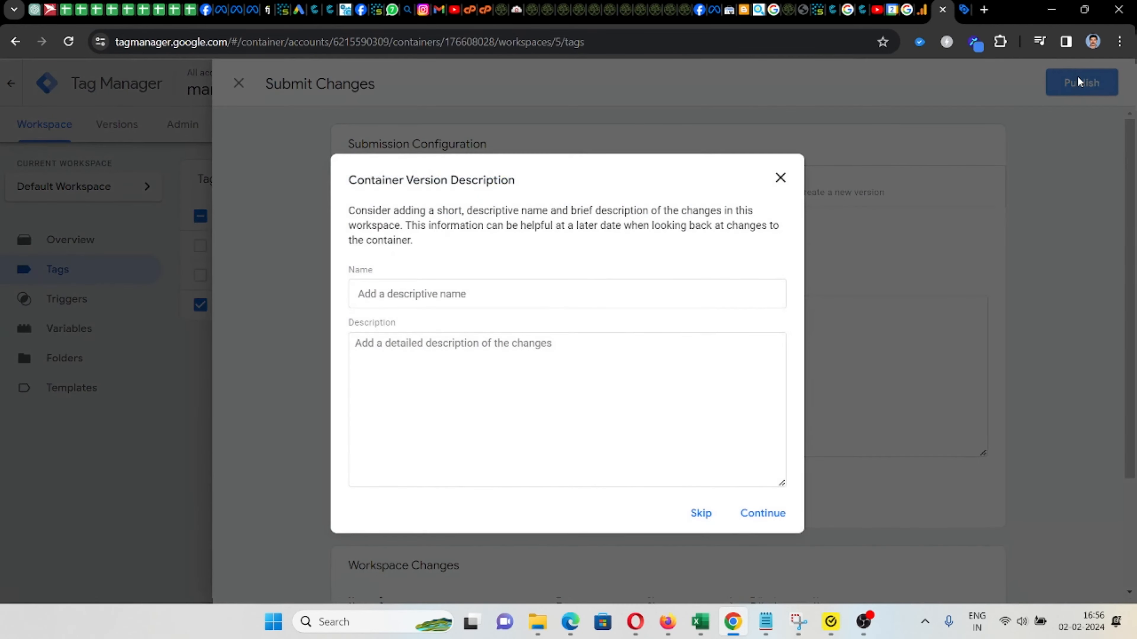
pyautogui.click(700, 514)
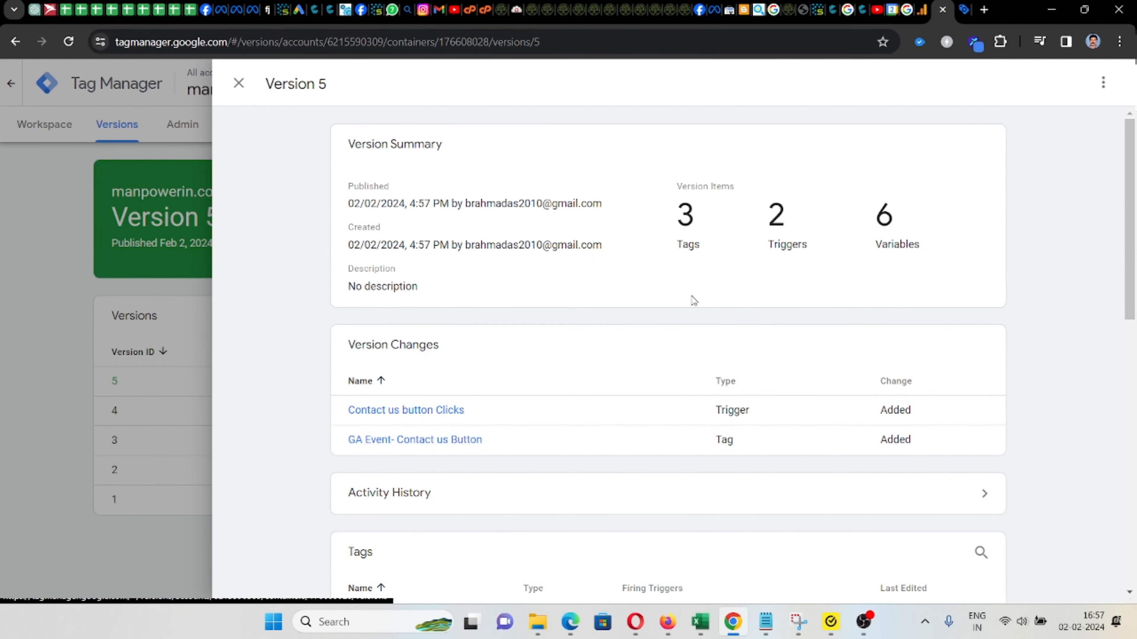
# - Close the developer tools on the manpowerin.com homepage, reload it and follow its Contact Us button to test the tracking
pyautogui.click(960, 13)
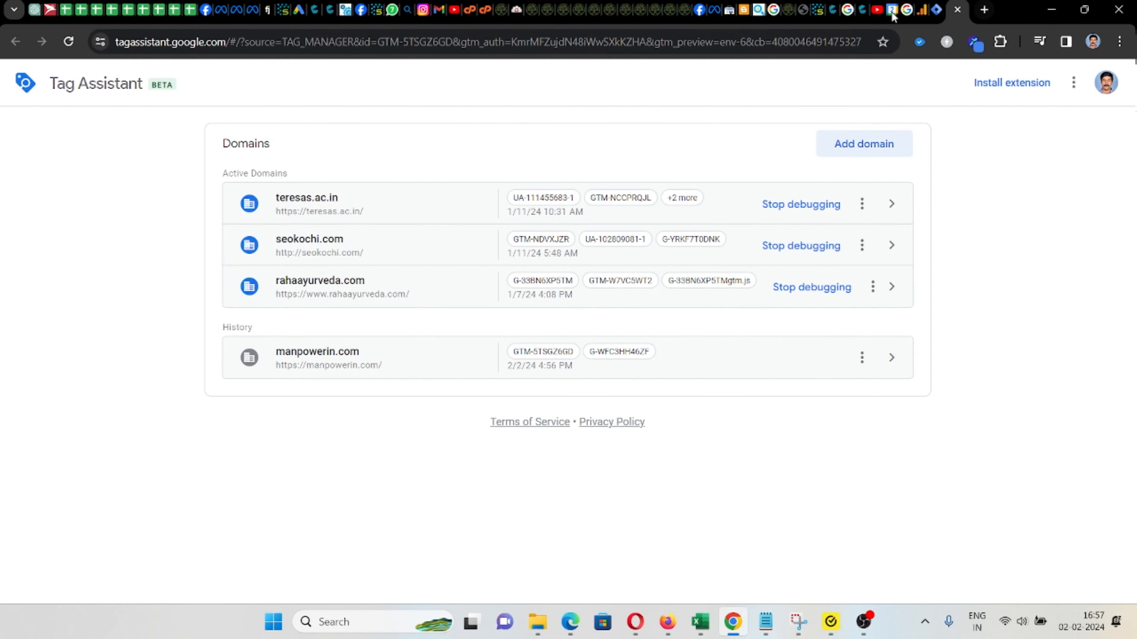
pyautogui.click(860, 13)
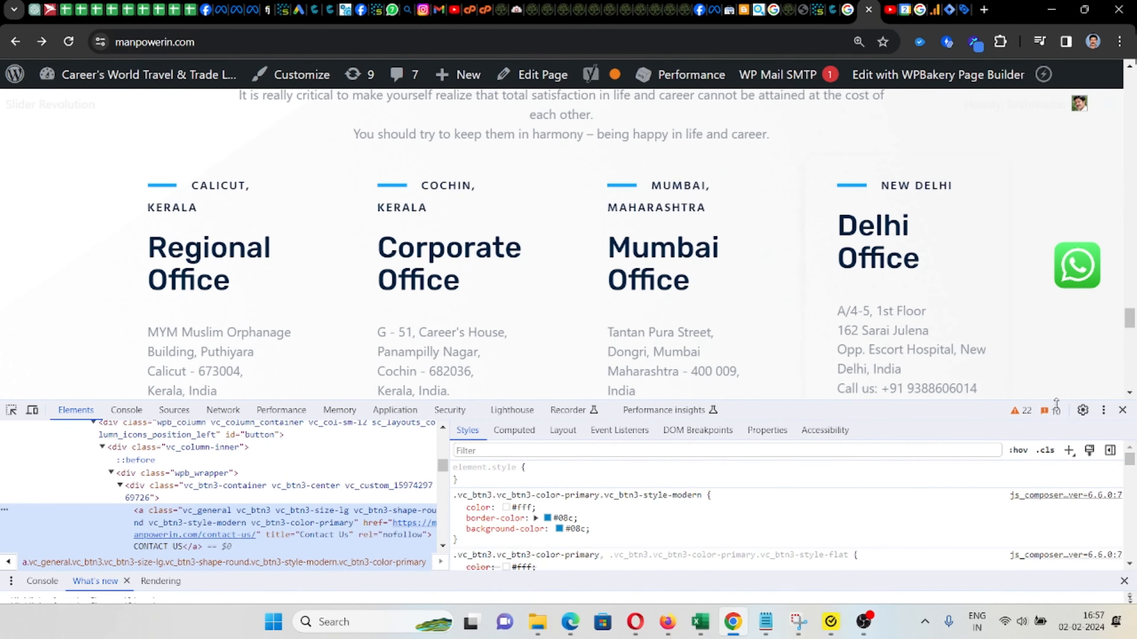
pyautogui.click(1122, 410)
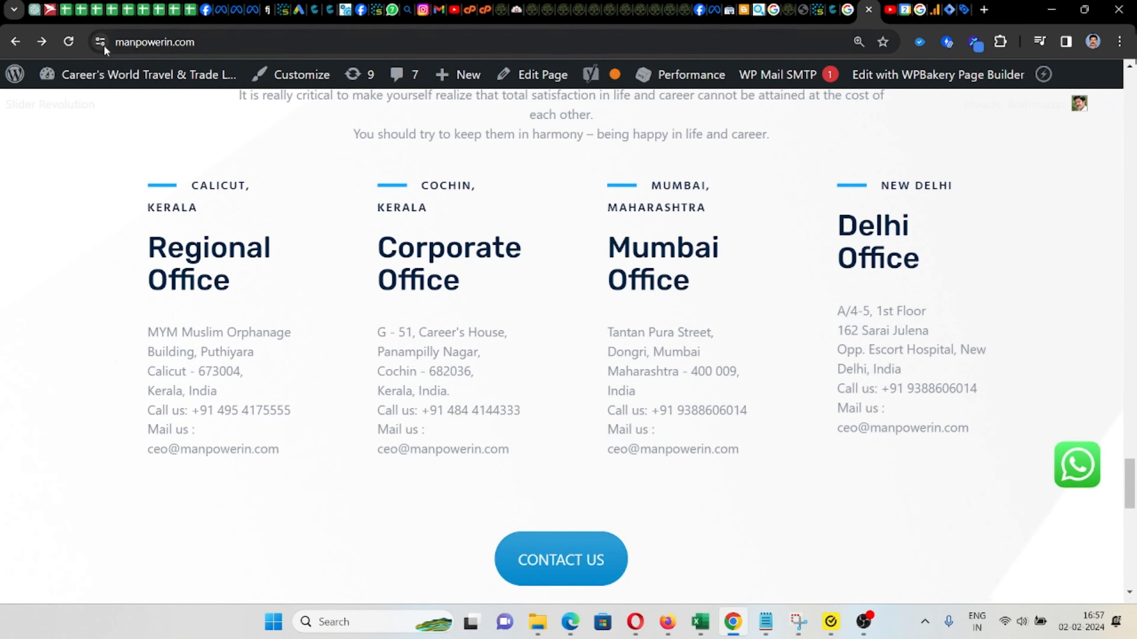
pyautogui.click(69, 41)
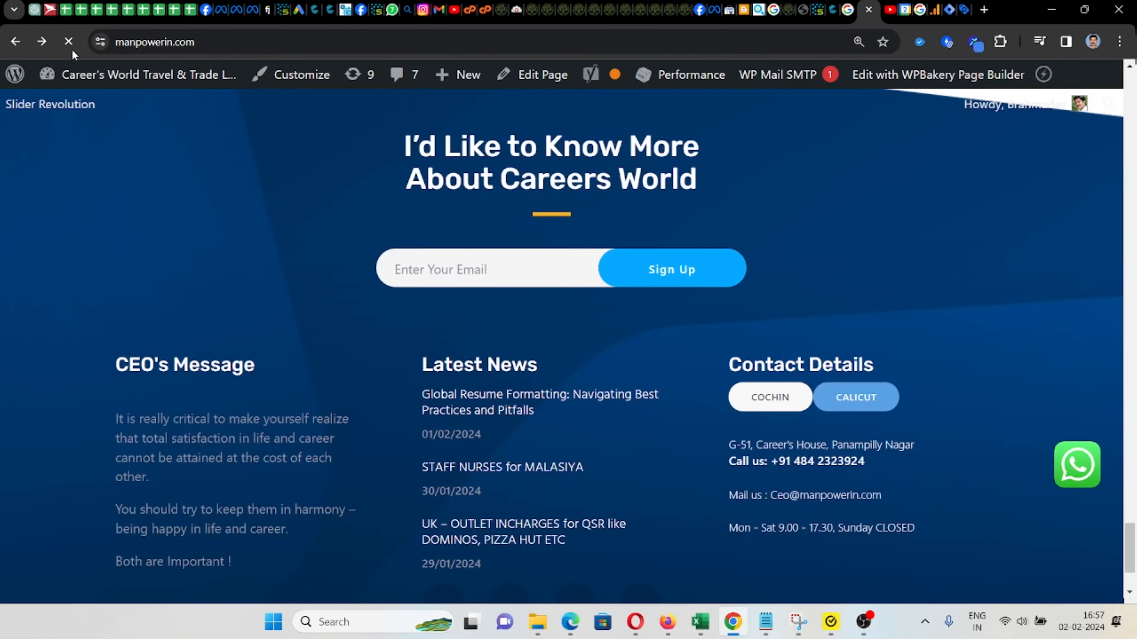
pyautogui.scroll(-5, 586, 242)
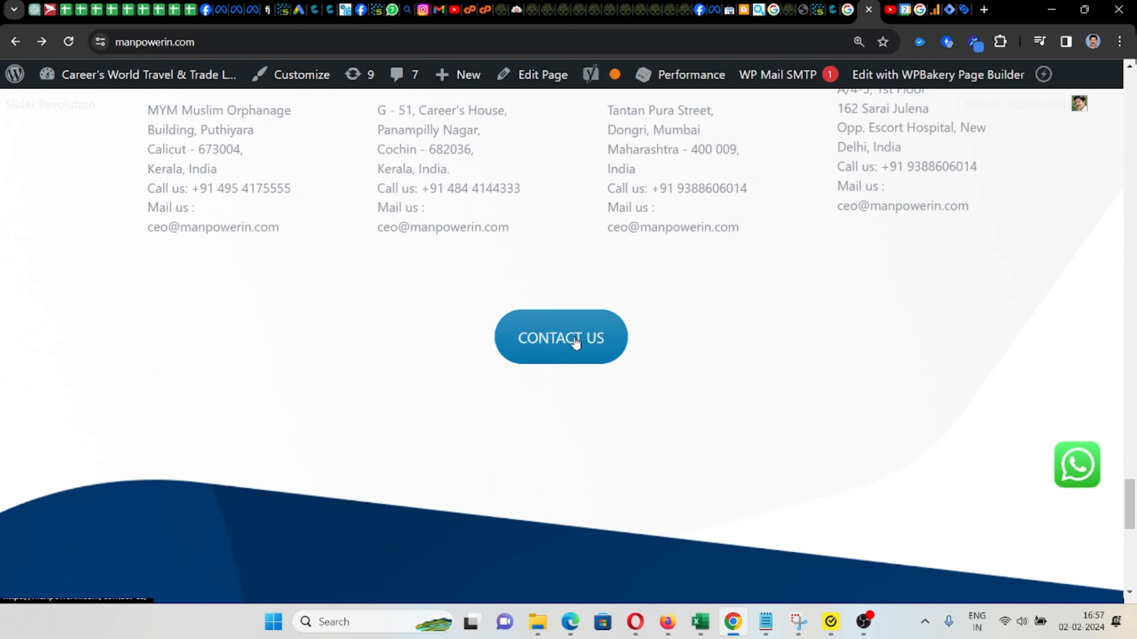
pyautogui.click(576, 343)
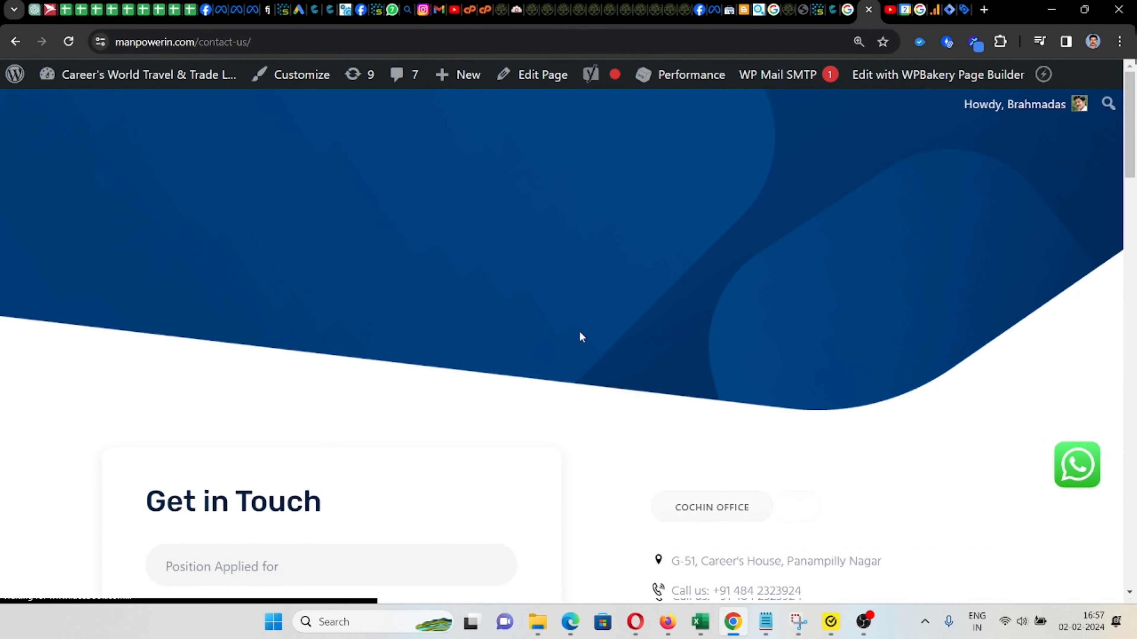
pyautogui.scroll(-8, 582, 330)
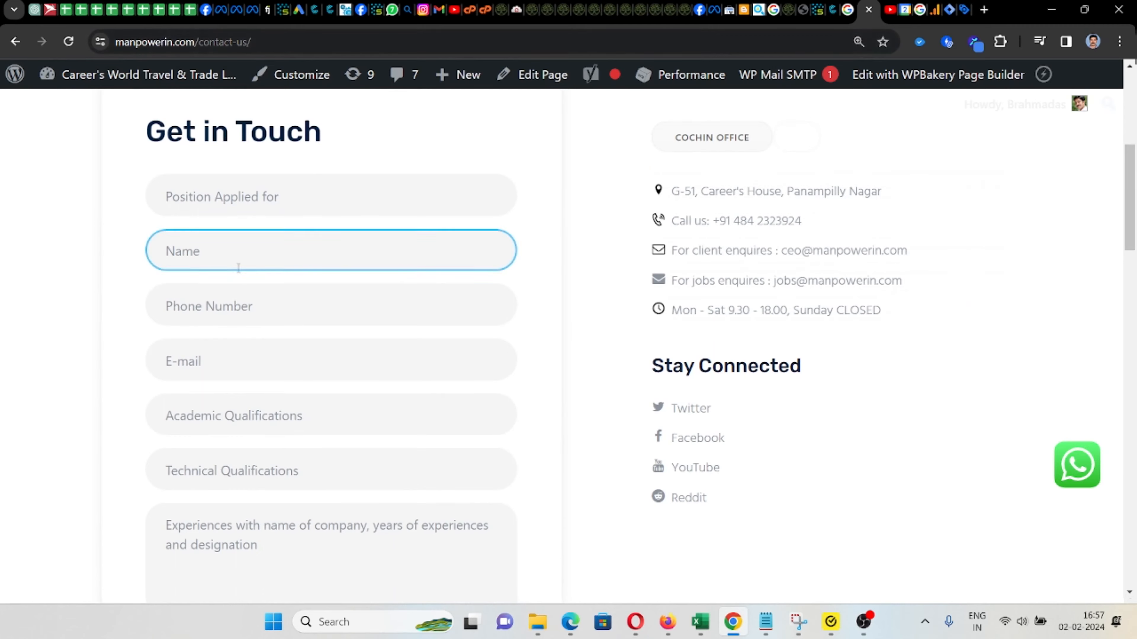
pyautogui.scroll(-3, 331, 224)
pyautogui.scroll(11, 642, 322)
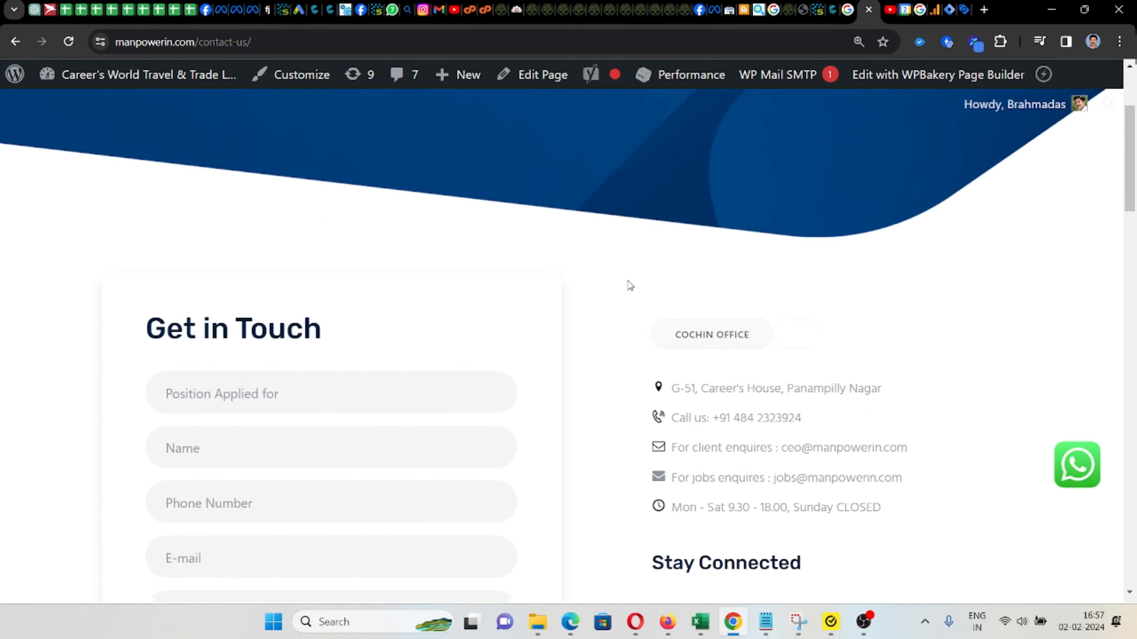
pyautogui.scroll(-19, 668, 304)
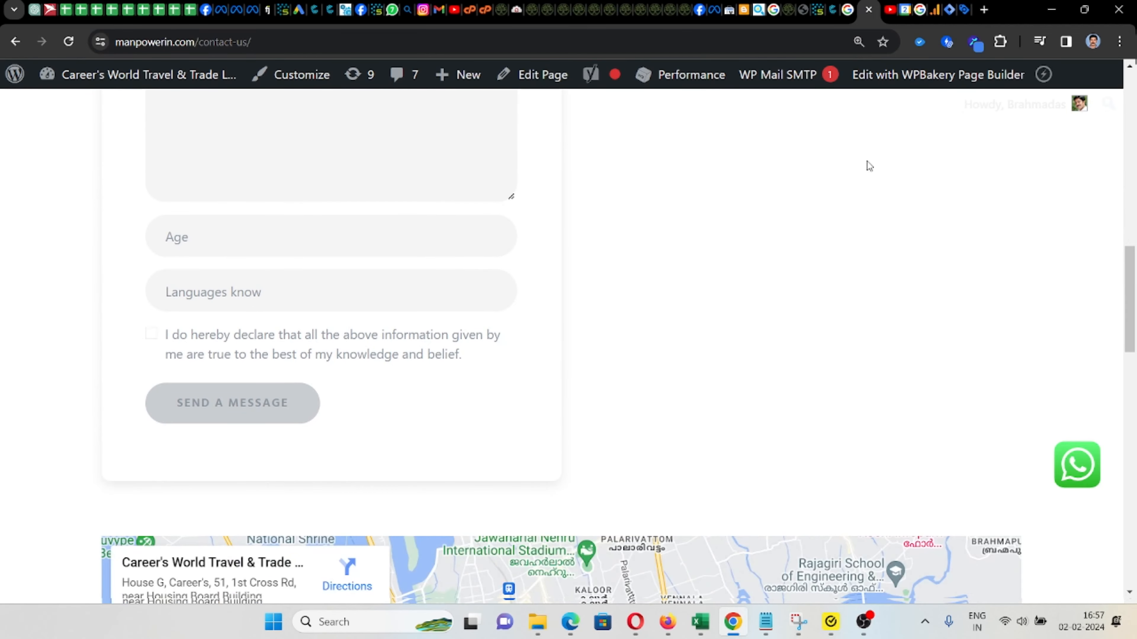
pyautogui.scroll(-6, 868, 166)
pyautogui.scroll(9, 960, 300)
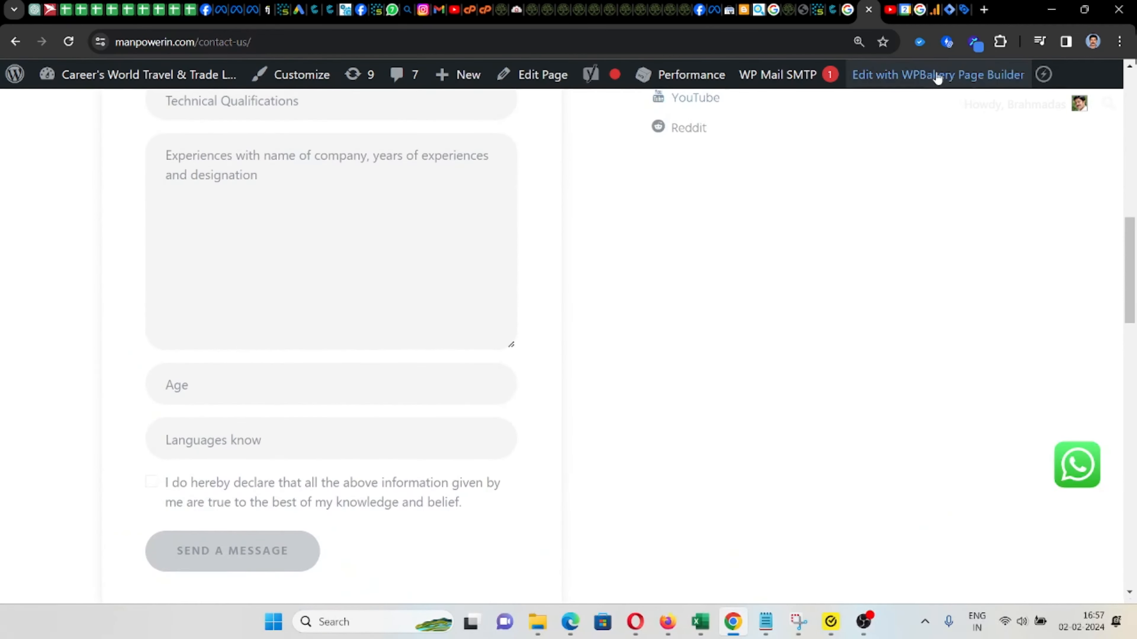
# - Switch to Google Analytics and open the Realtime report of the Manpowerin Website property to review current activity
pyautogui.click(932, 15)
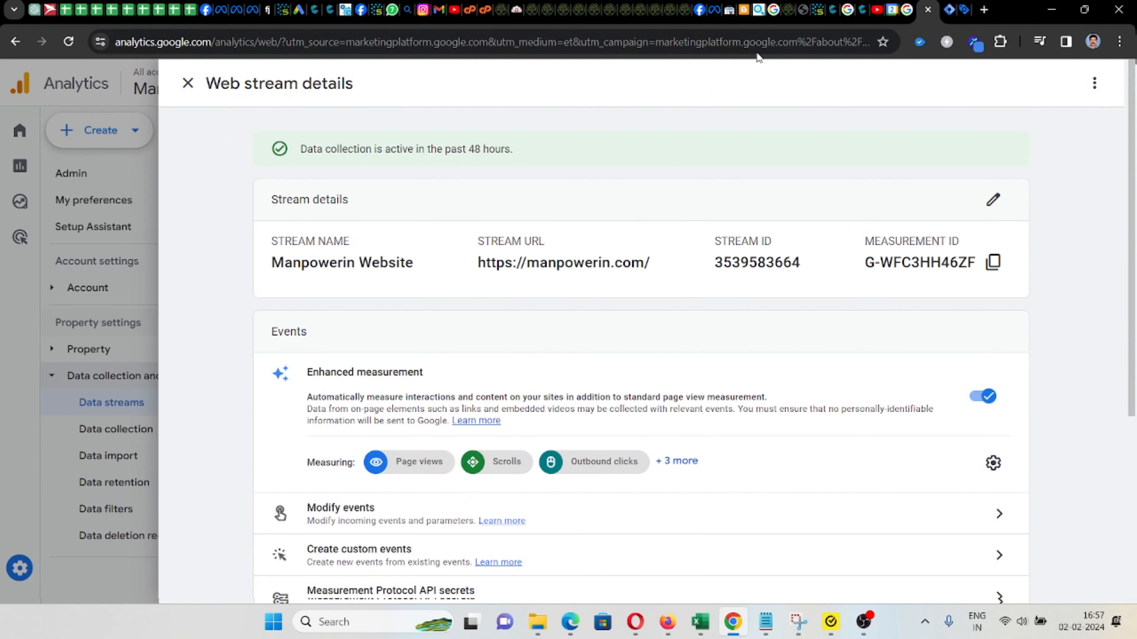
pyautogui.click(188, 83)
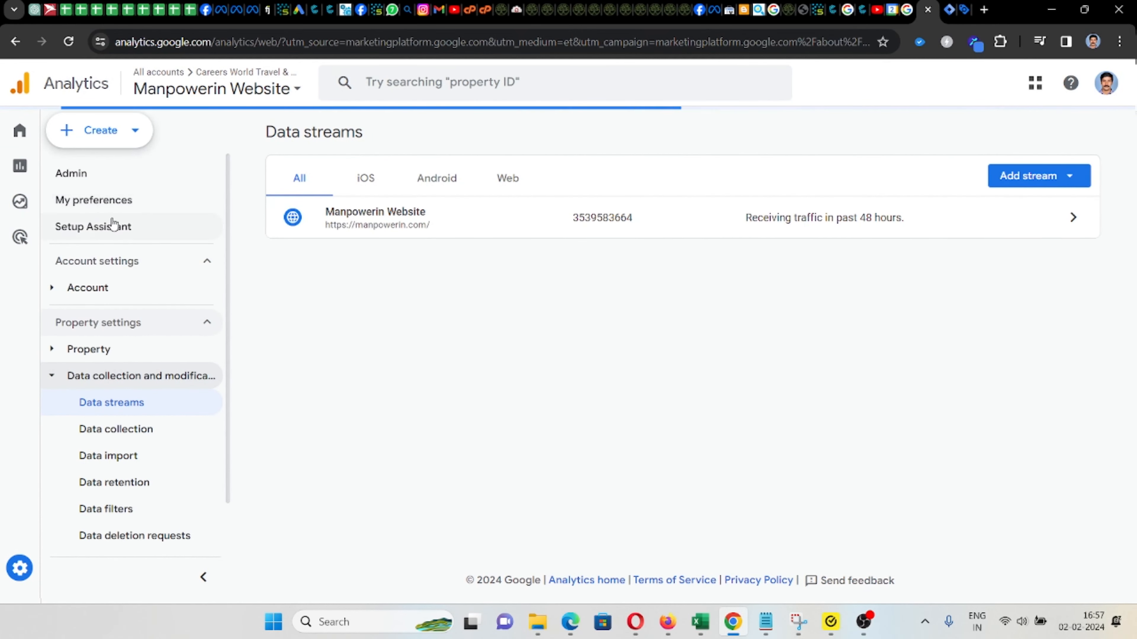
pyautogui.moveTo(34, 184)
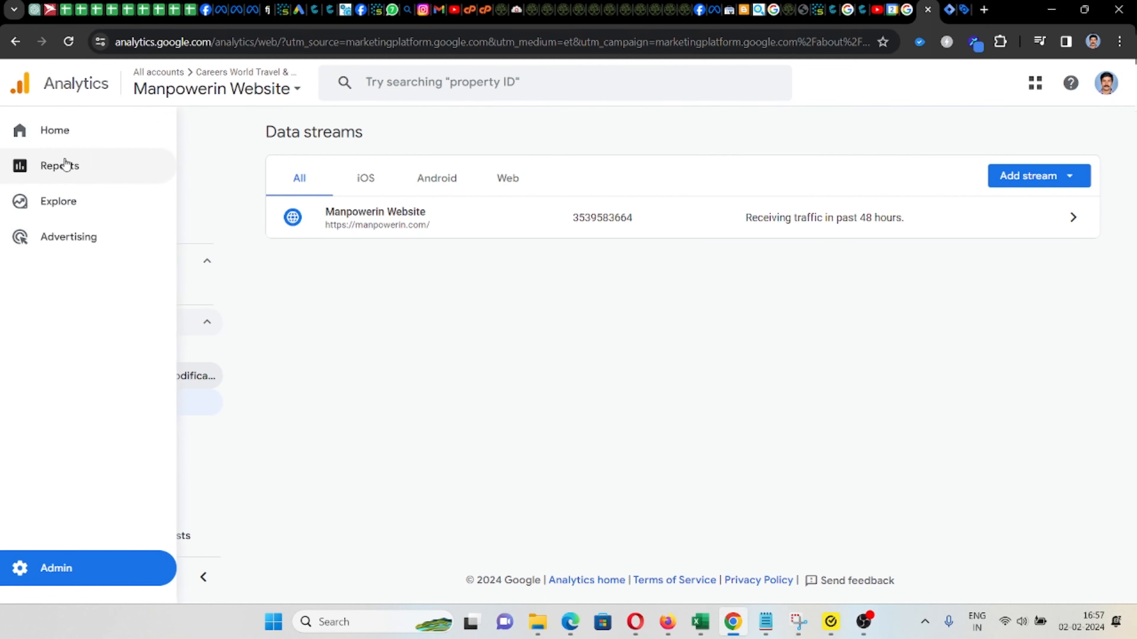
pyautogui.click(66, 172)
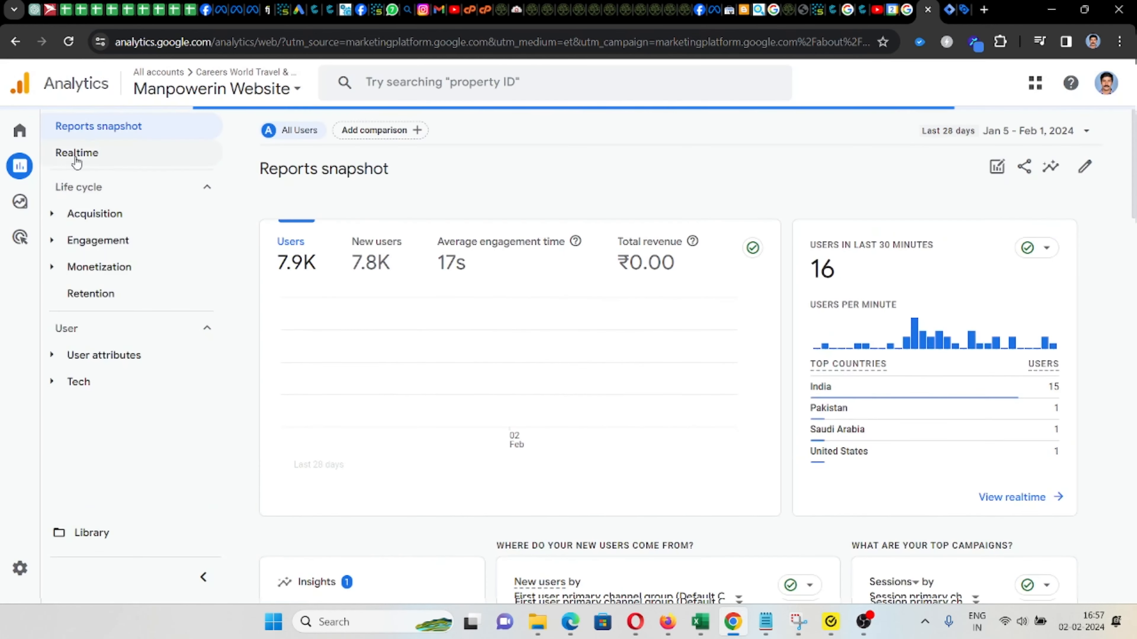
pyautogui.click(81, 154)
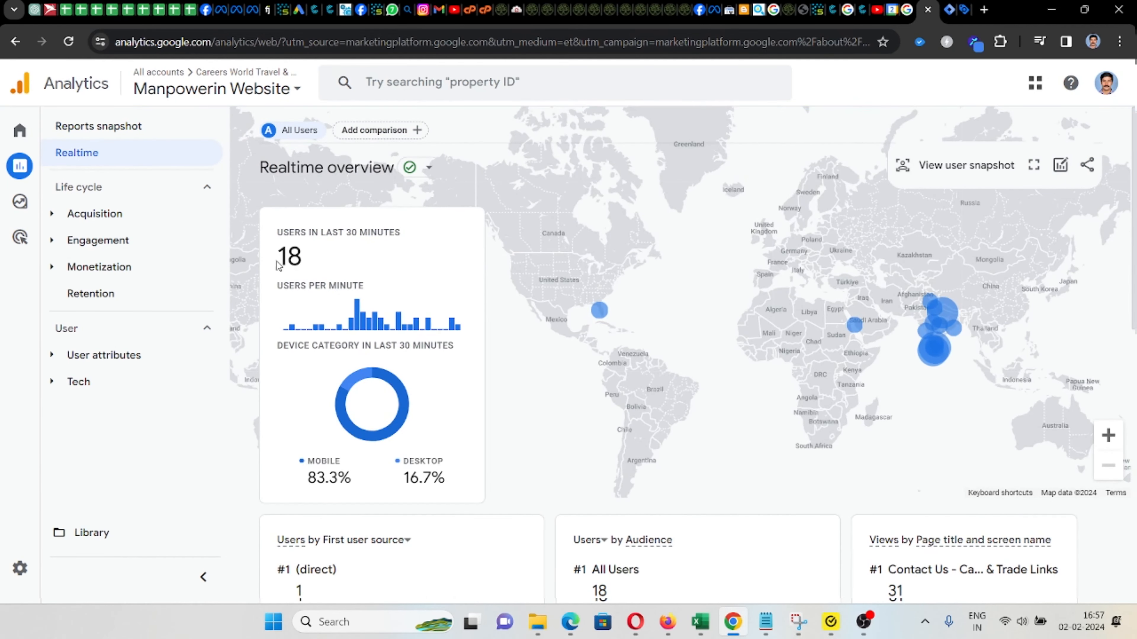
pyautogui.scroll(-3, 690, 350)
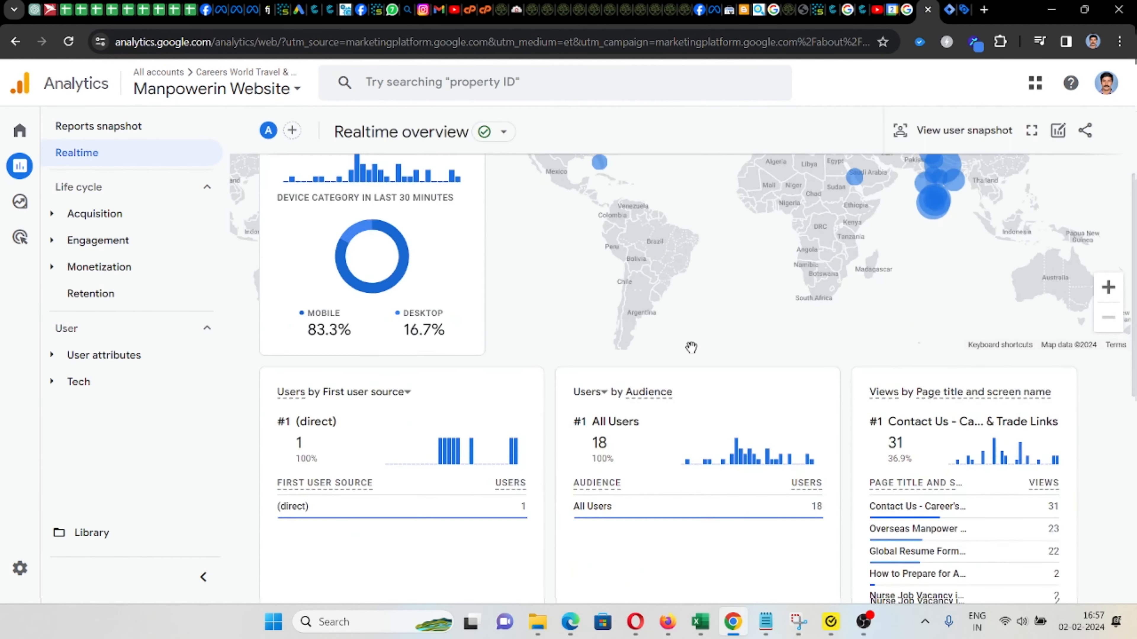
# - Examine the user locations in India on the Realtime overview map for the last 30 minutes
pyautogui.scroll(2, 950, 244)
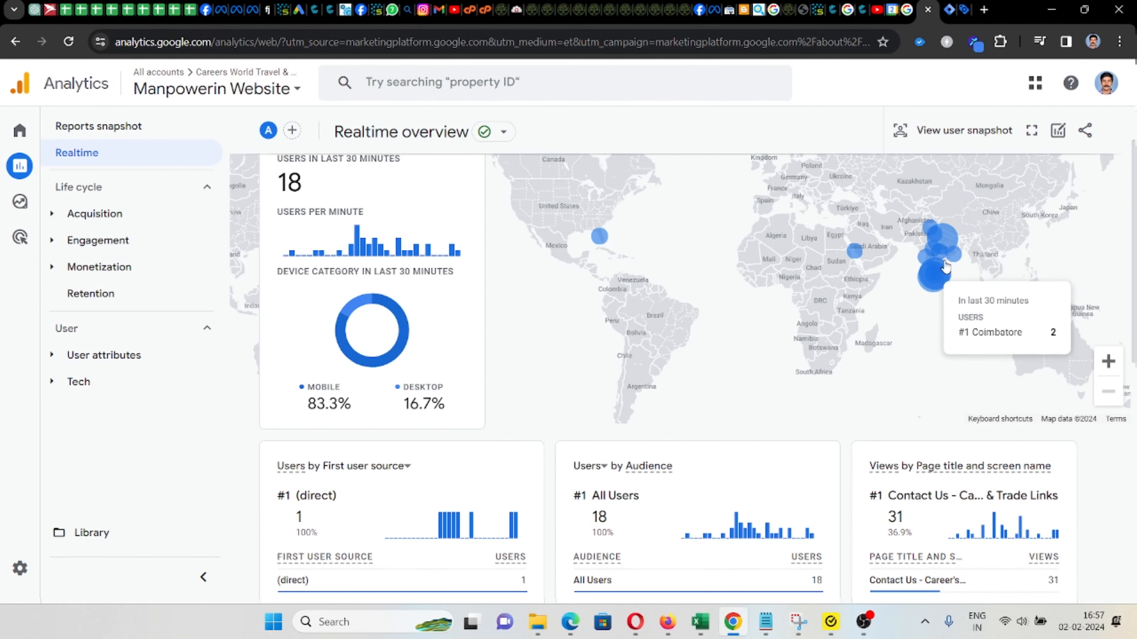
pyautogui.moveTo(945, 272)
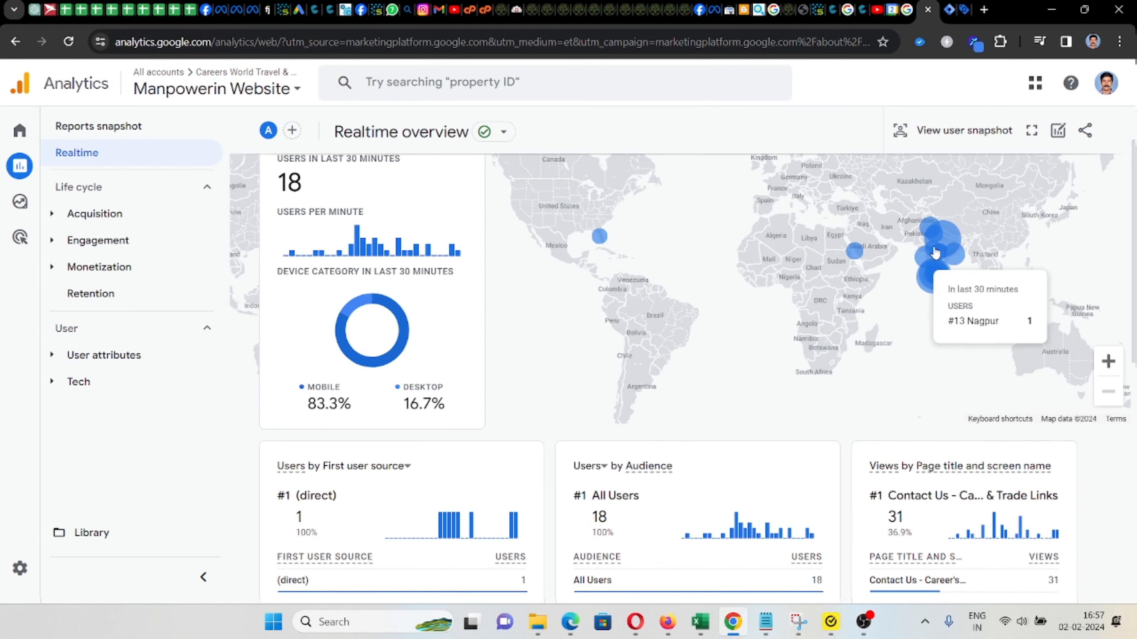
pyautogui.moveTo(955, 252)
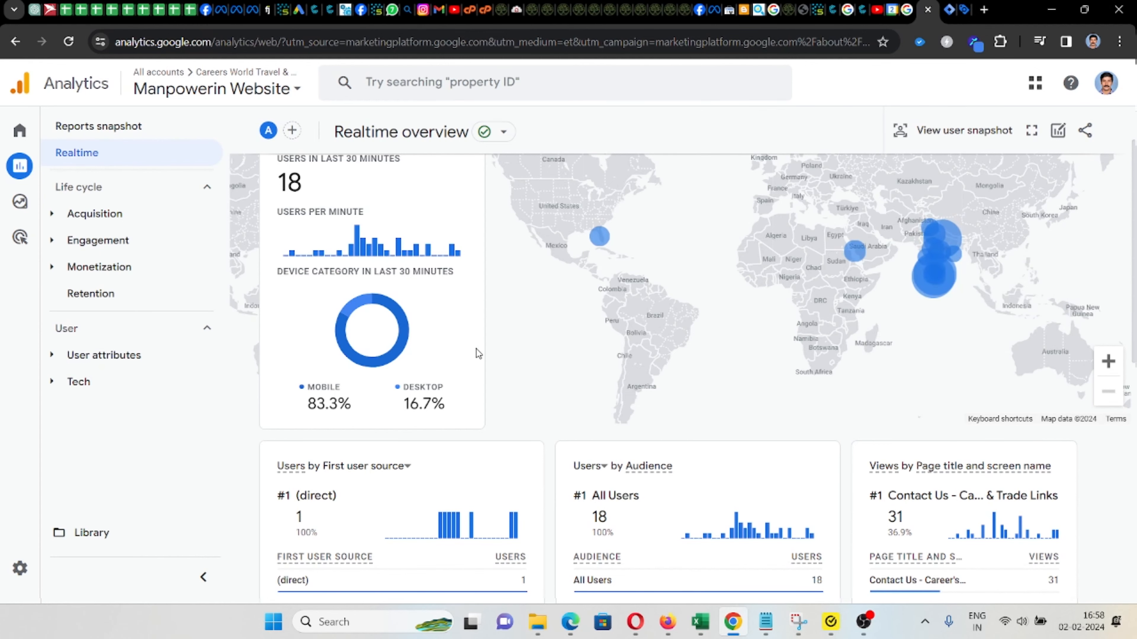
# - Check the Event count by Event name card for the Contact us Button Click event, and review the neighbouring Conversions card
pyautogui.scroll(-4, 476, 348)
pyautogui.scroll(-6, 492, 347)
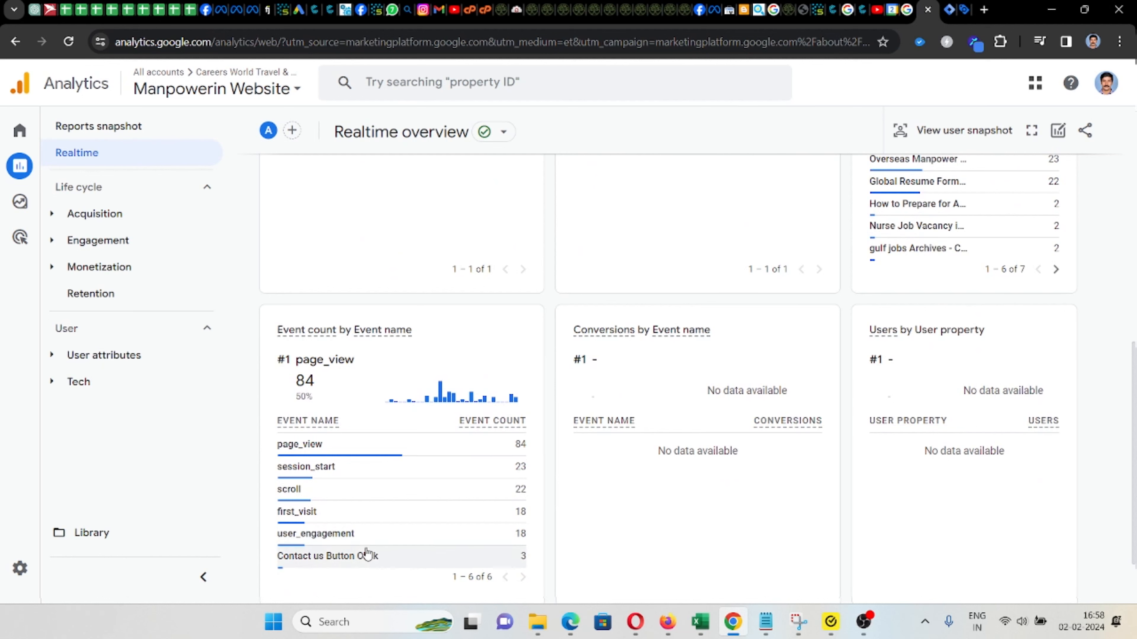
pyautogui.moveTo(353, 562)
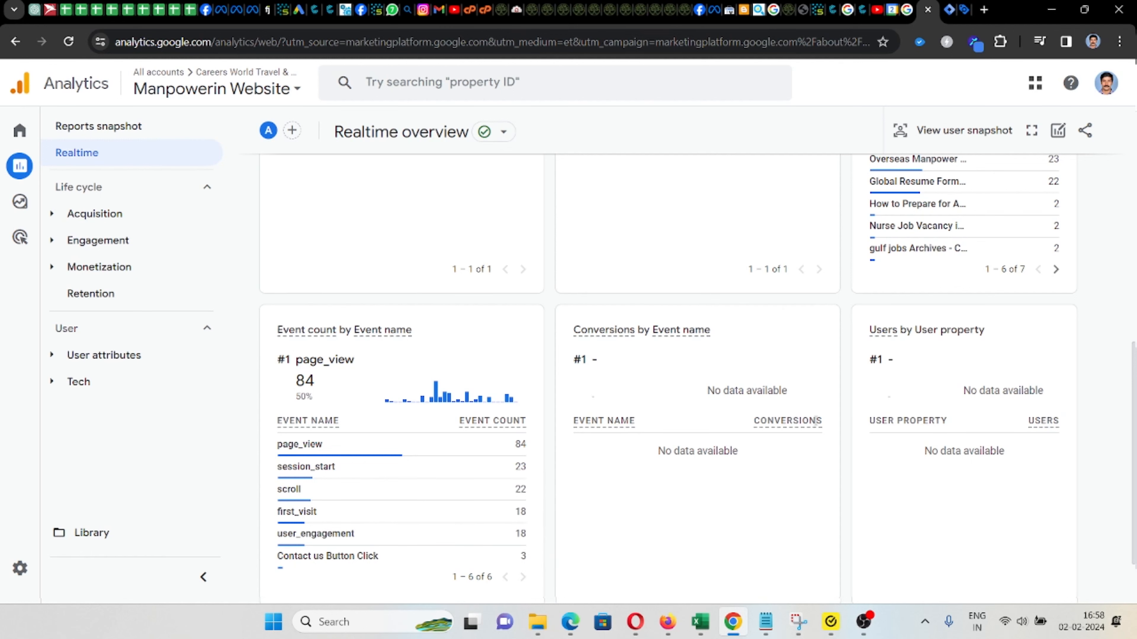
pyautogui.moveTo(816, 420)
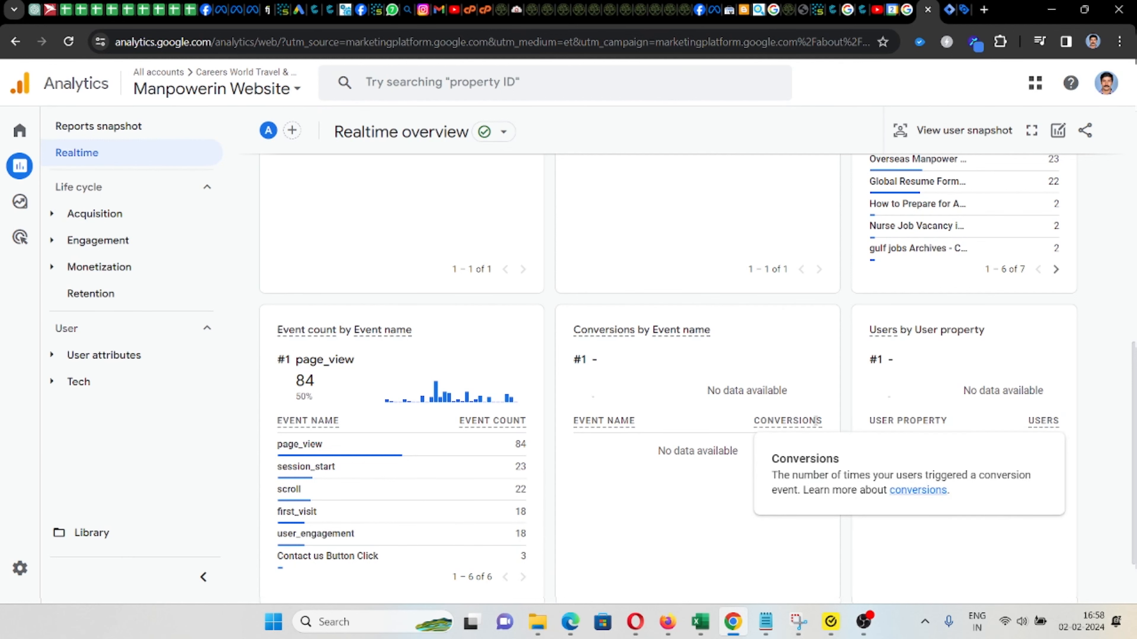